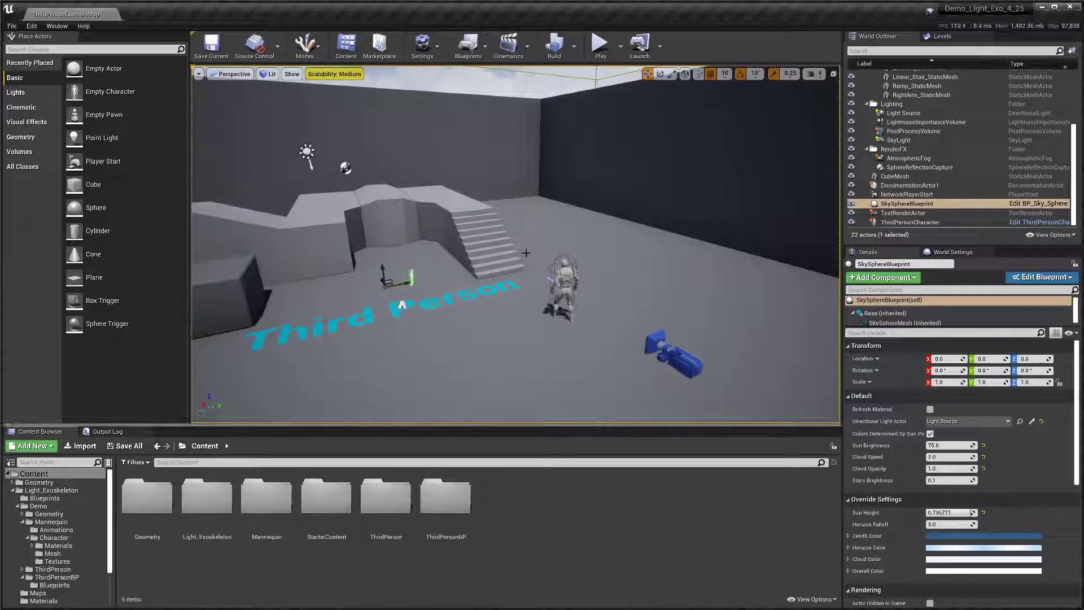
- Collapse the expanded content folders and show the contents of the Light_Exoskeleton folder
right_click_drag(516, 243, 463, 252)
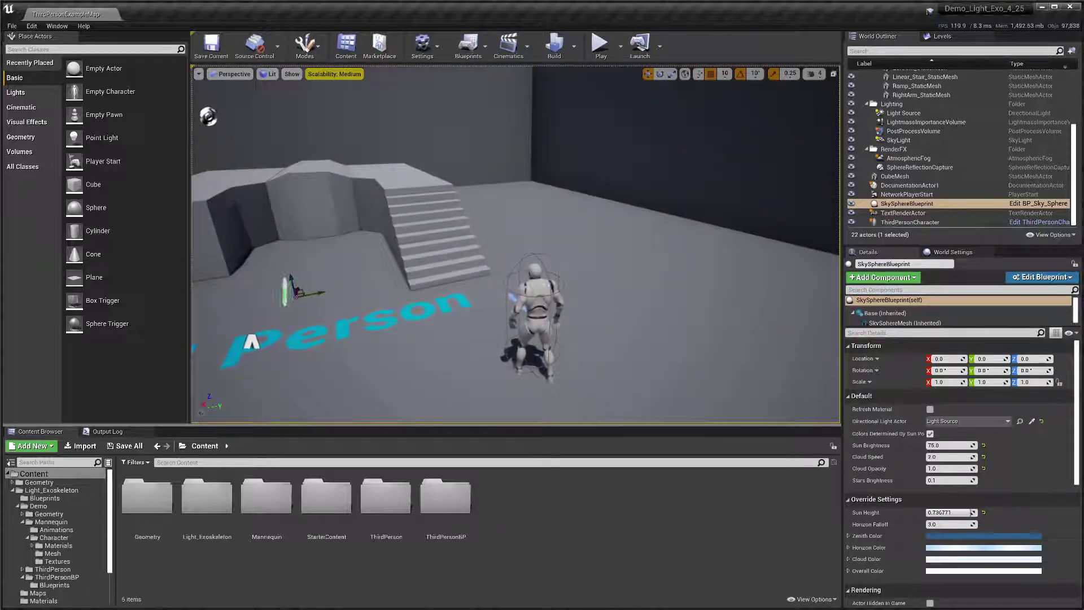
left_click(531, 292)
right_click_drag(396, 257, 370, 274)
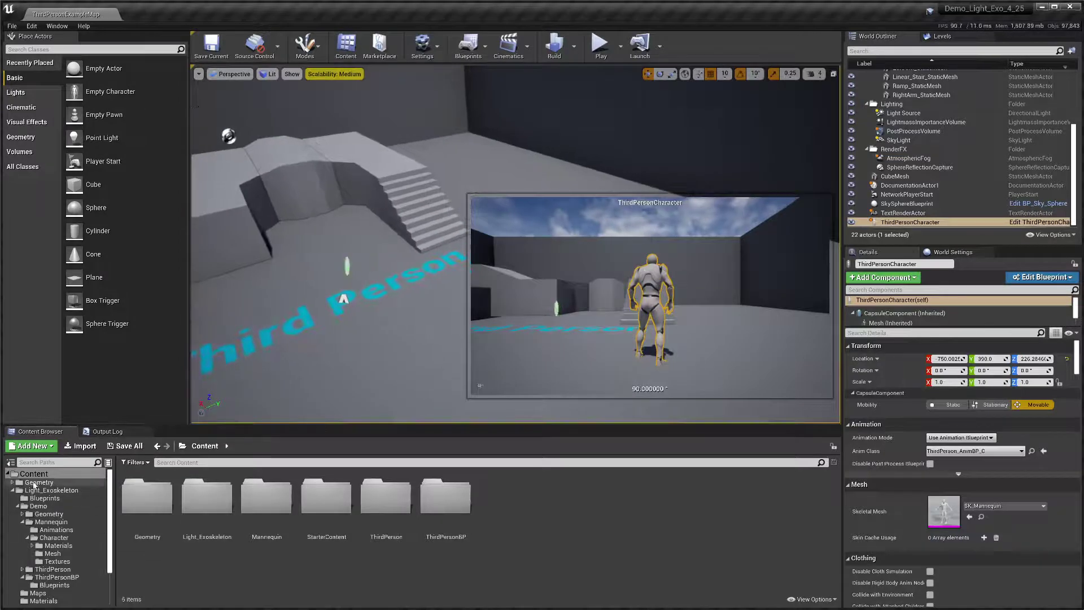
left_click(12, 490)
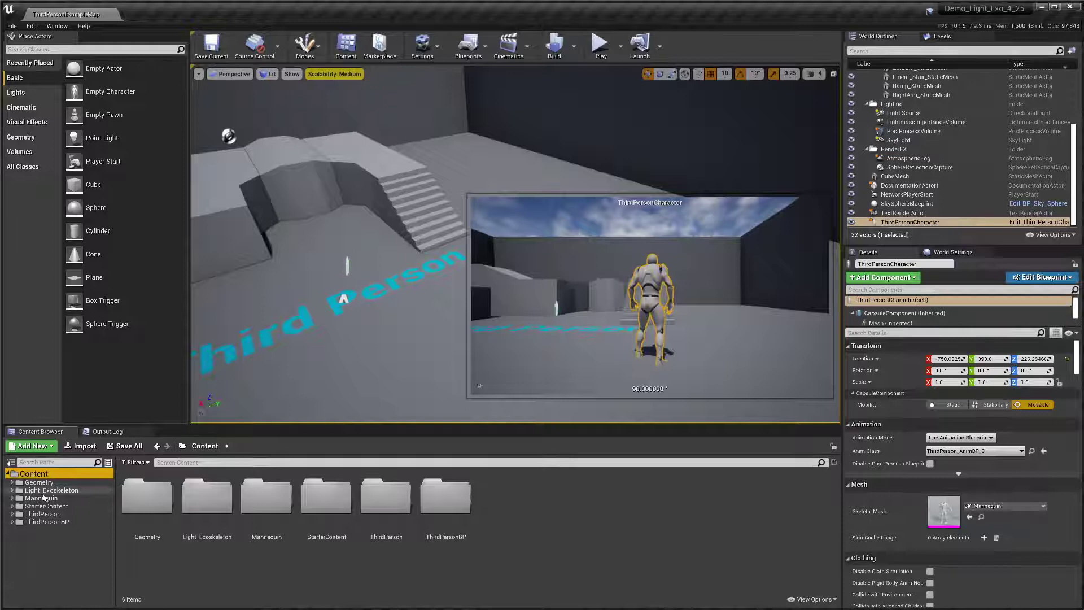
left_click(64, 490)
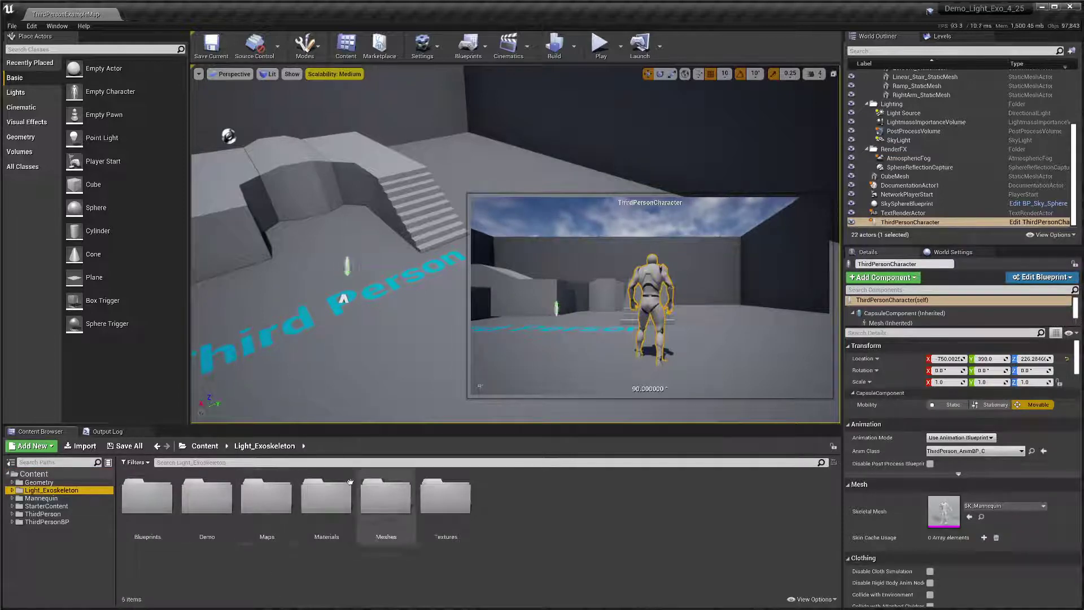
- Open the ThirdPersonCharacter blueprint placed in the level and show its 3D viewport
left_click(370, 329)
right_click_drag(370, 329, 395, 269)
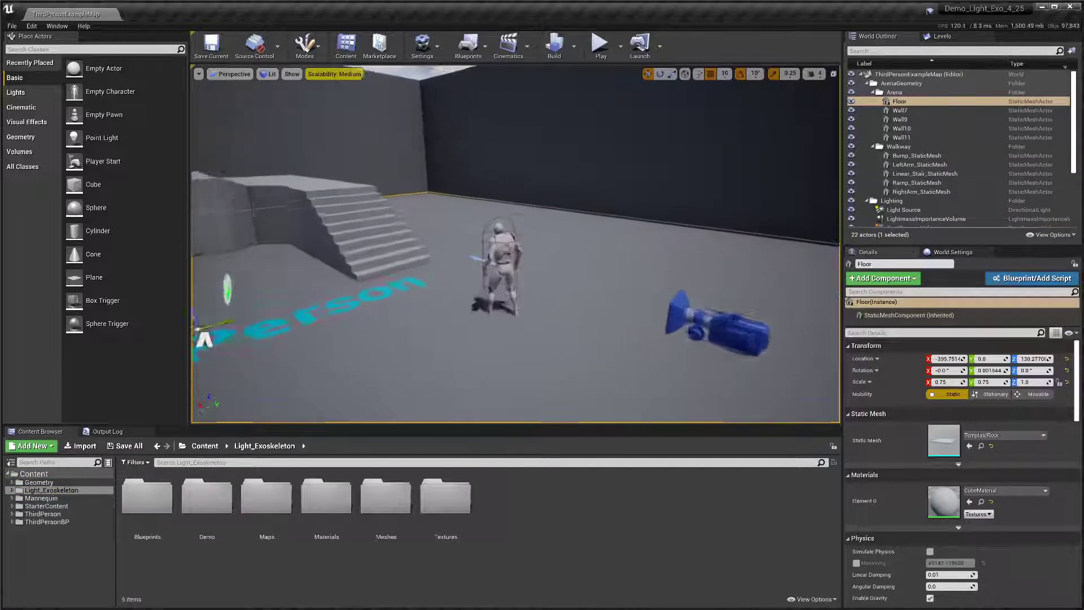
scroll(517, 259, "up", 3)
left_click(505, 241)
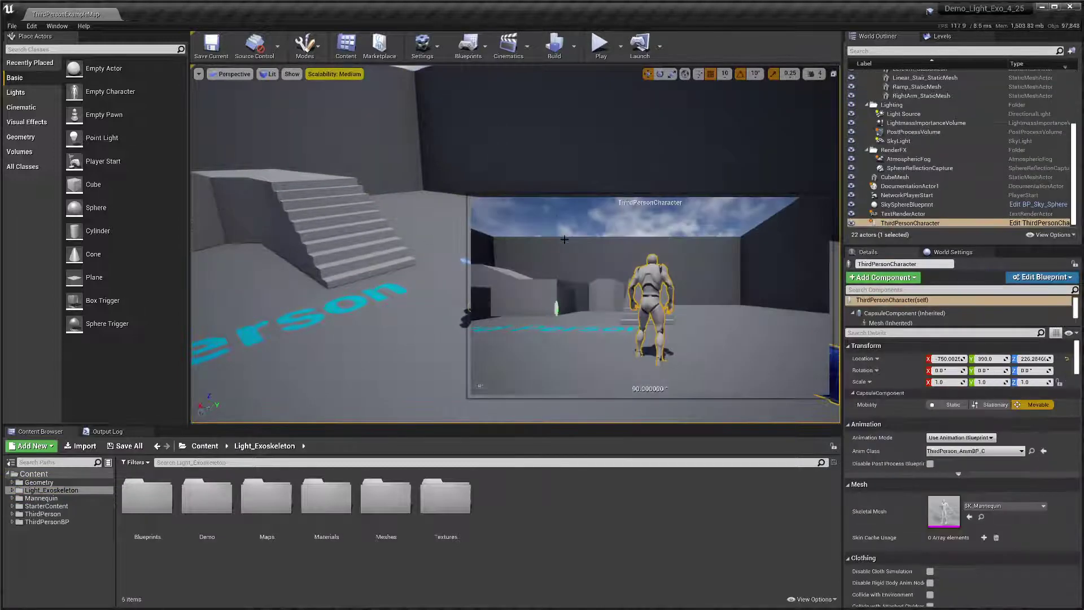
left_click(1040, 224)
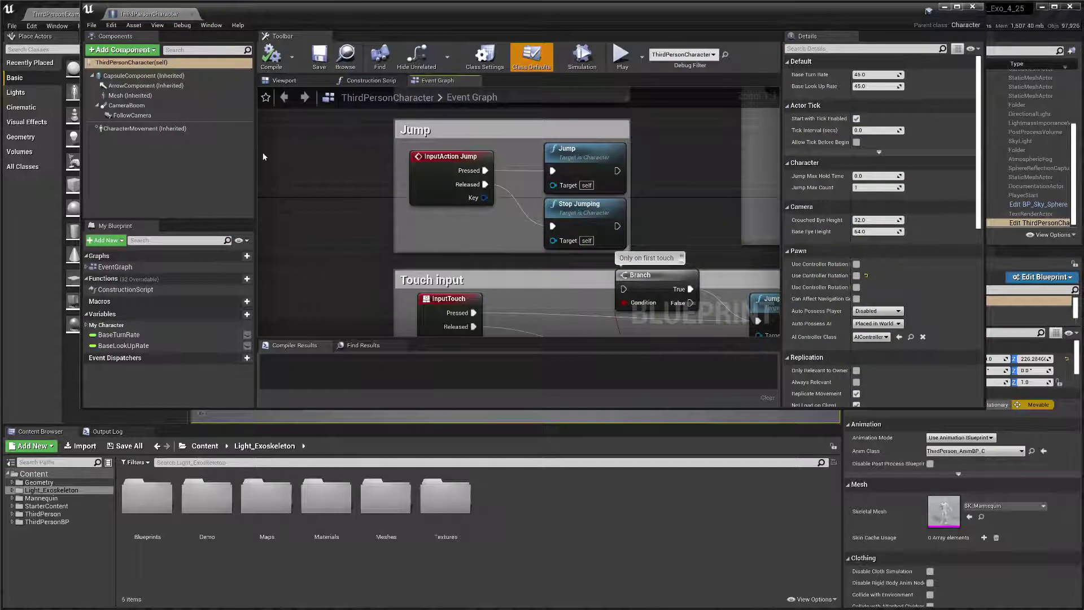
left_click(286, 81)
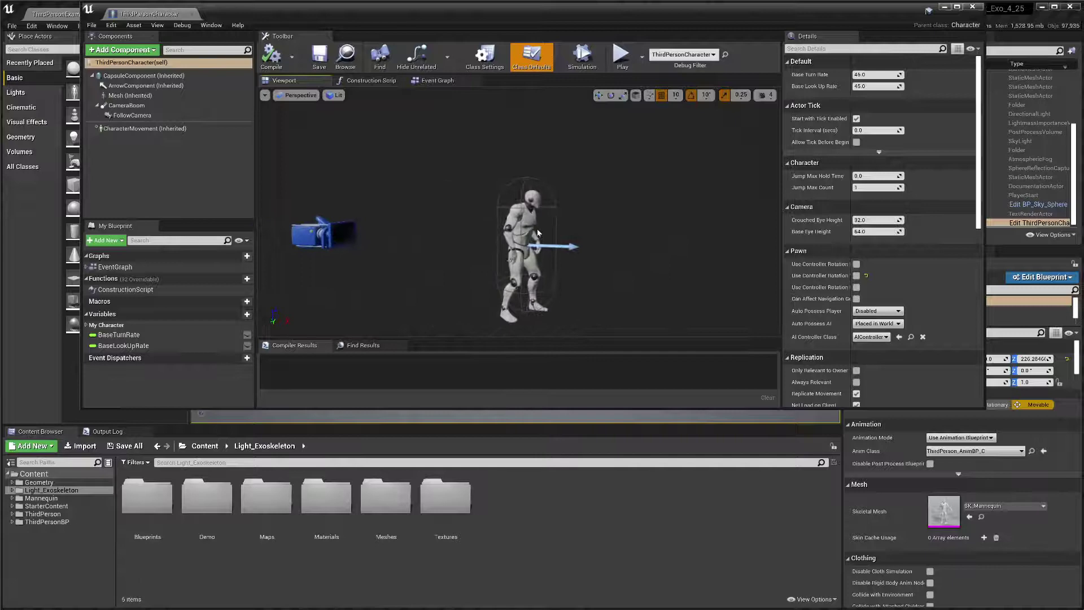
- Locate the skeletal mesh asset of the character's Mesh component and open the UE4_Mannequin_Skeleton asset beside it
left_click(528, 267)
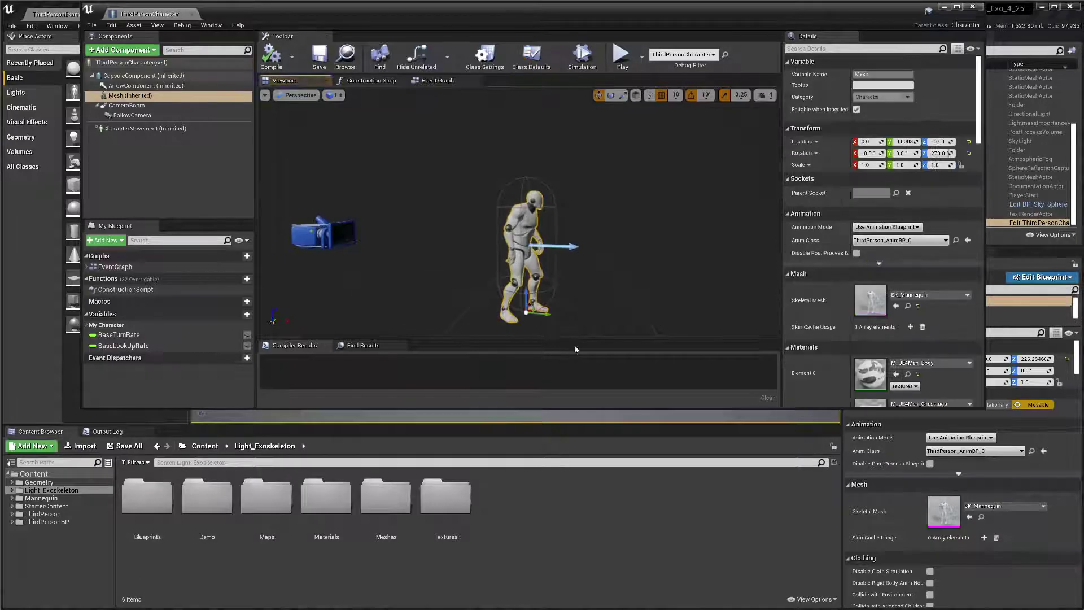
left_click(908, 307)
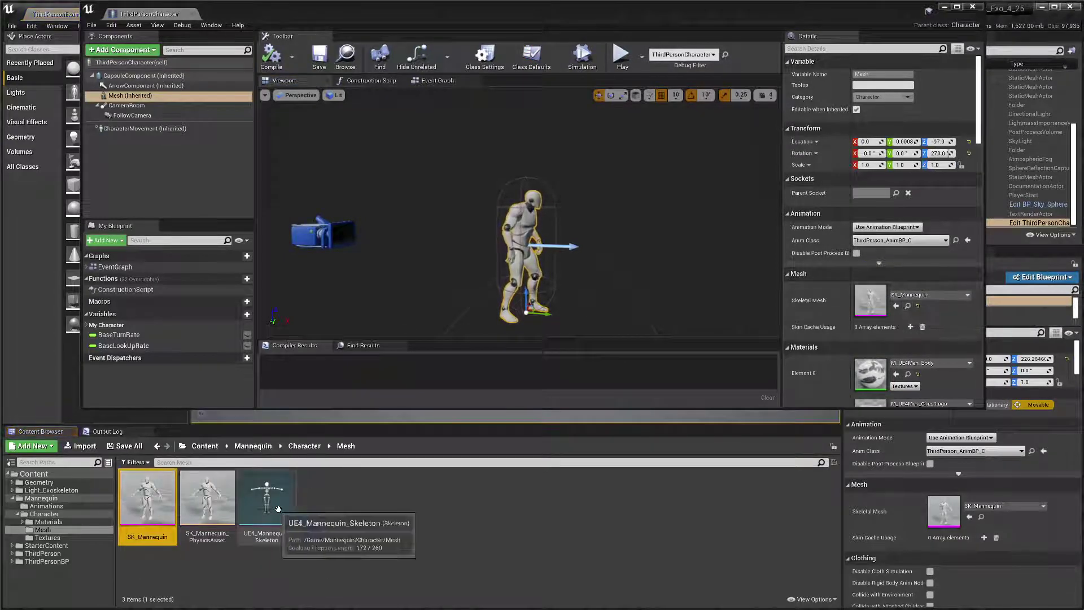
double_click(267, 522)
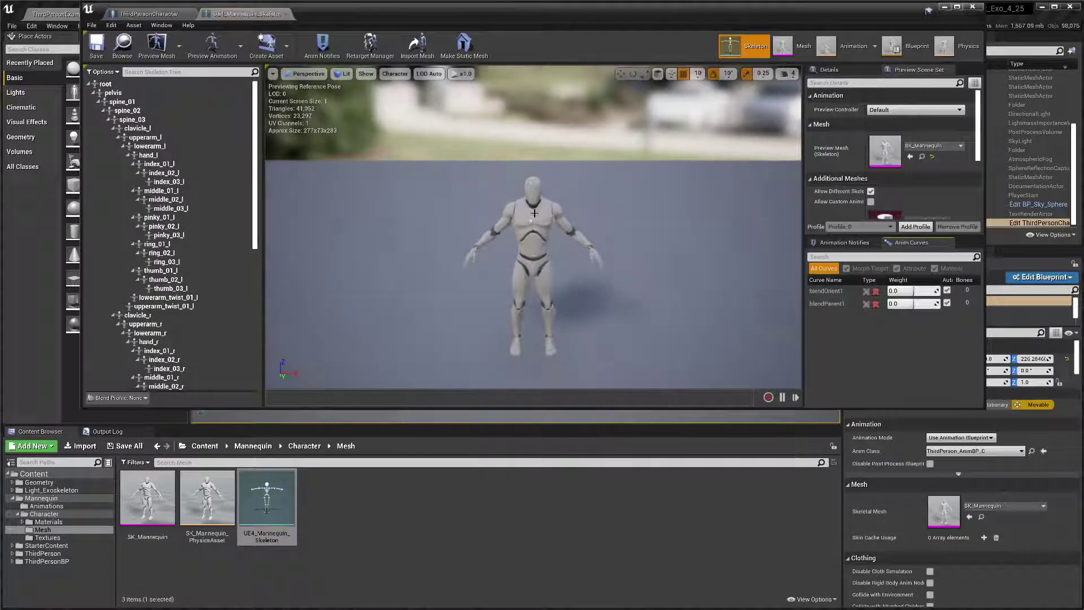
- Add a socket to the upperarm_r bone in the mannequin's skeleton tree
left_click(524, 230)
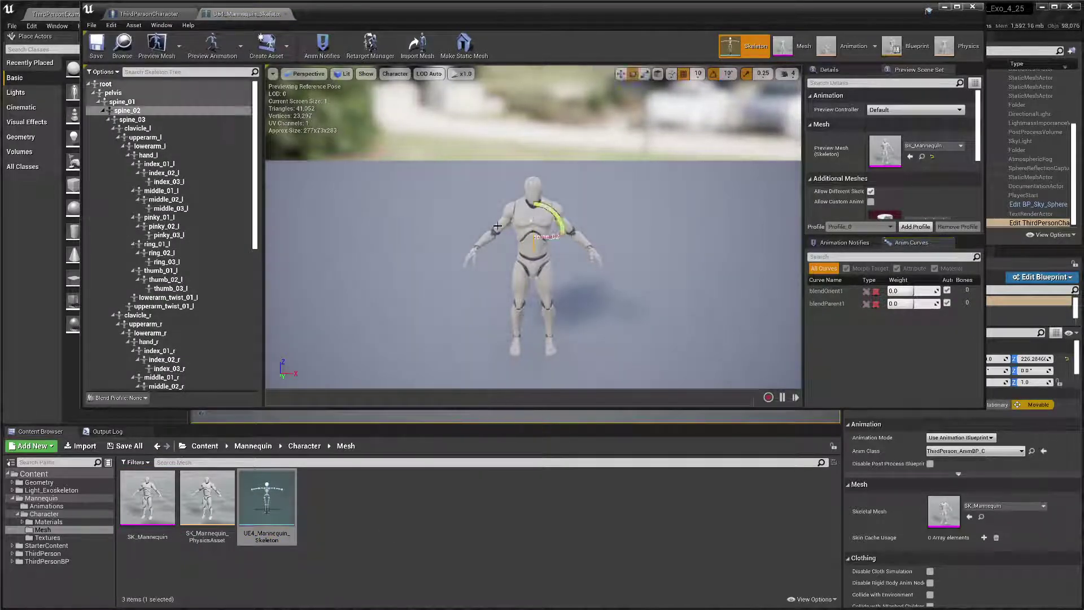
mouse_move(500, 239)
right_mouse_down()
mouse_move(537, 239)
mouse_move(499, 238)
right_mouse_up()
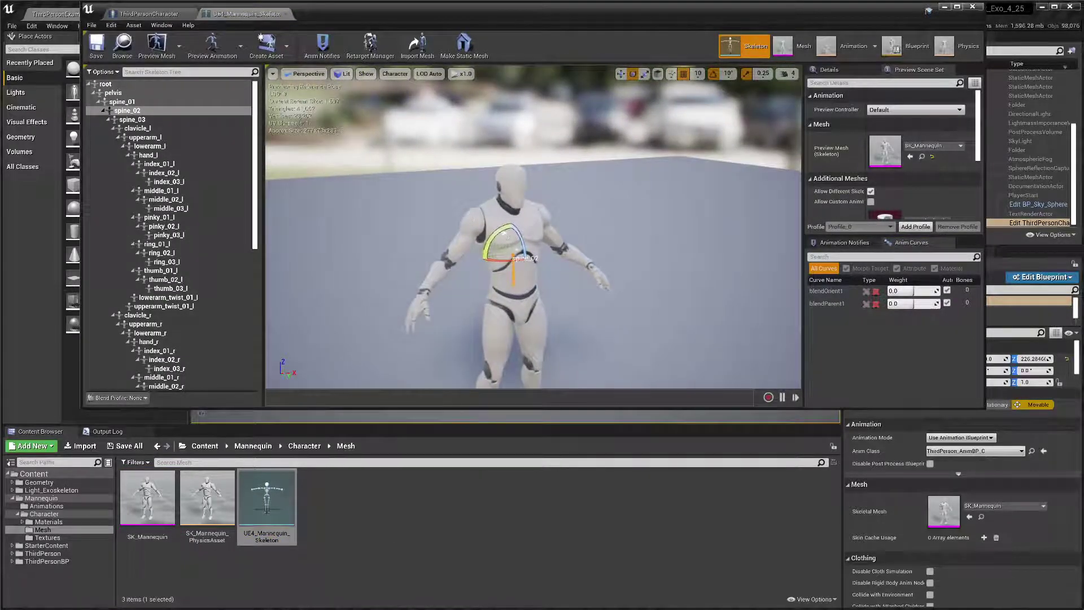
left_click(472, 223)
scroll(150, 319, "down", 3)
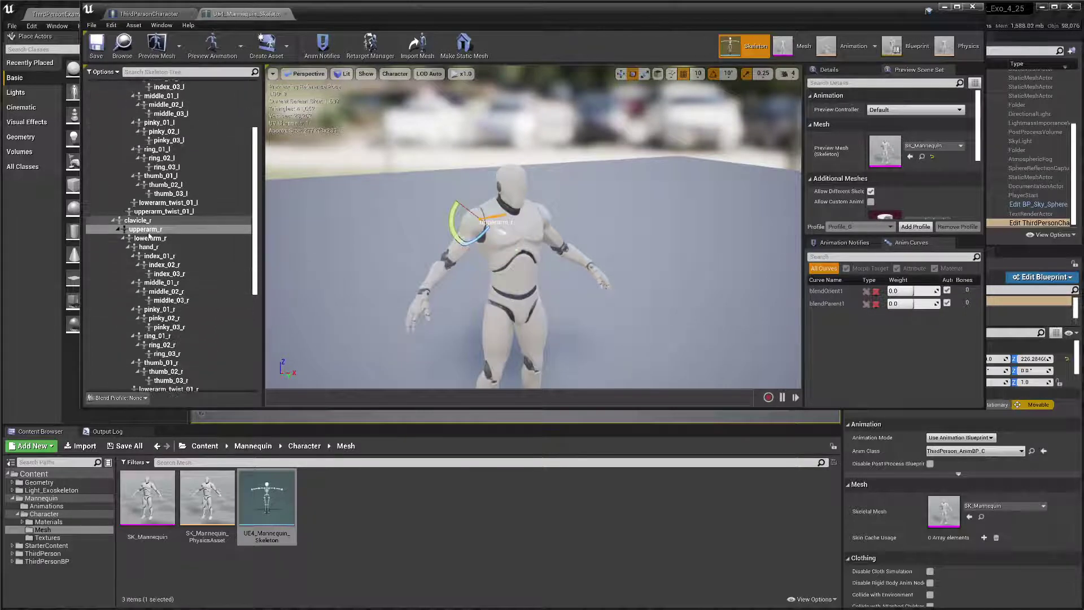
right_click(149, 232)
left_click(171, 267)
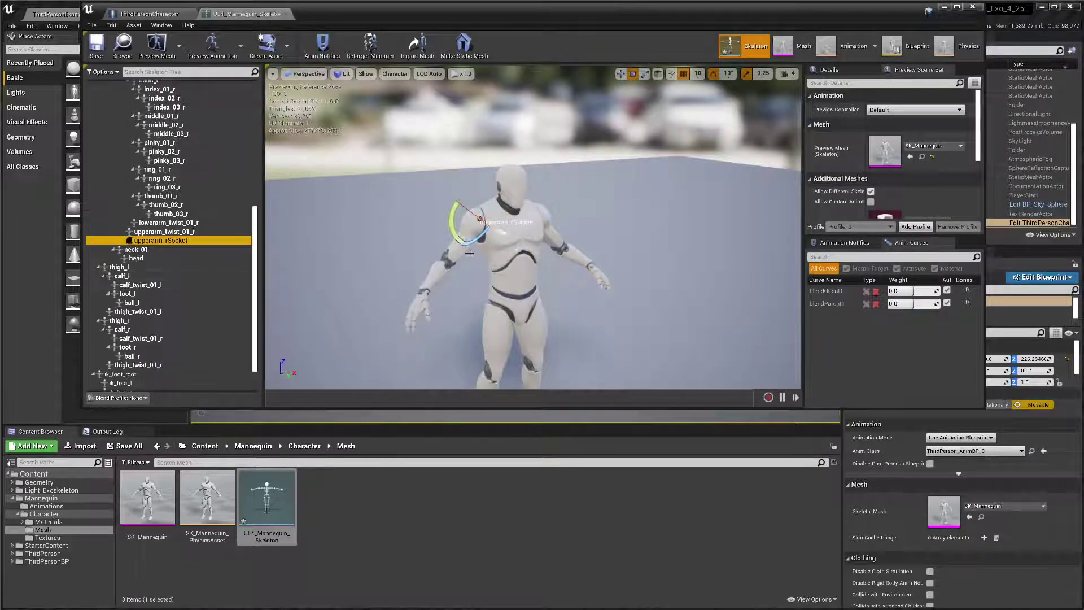
- Move the upperarm_r socket outward to a position just above and beside the mannequin's right shoulder
right_click_drag(489, 254, 611, 254)
key("w")
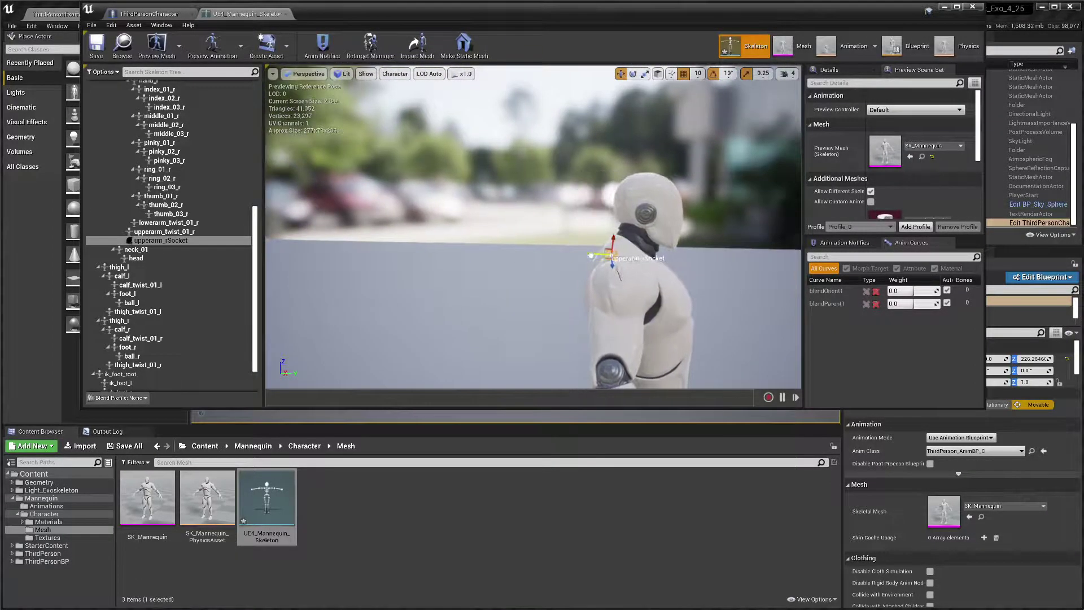
left_click_drag(591, 255, 586, 255)
right_click_drag(587, 255, 188, 299)
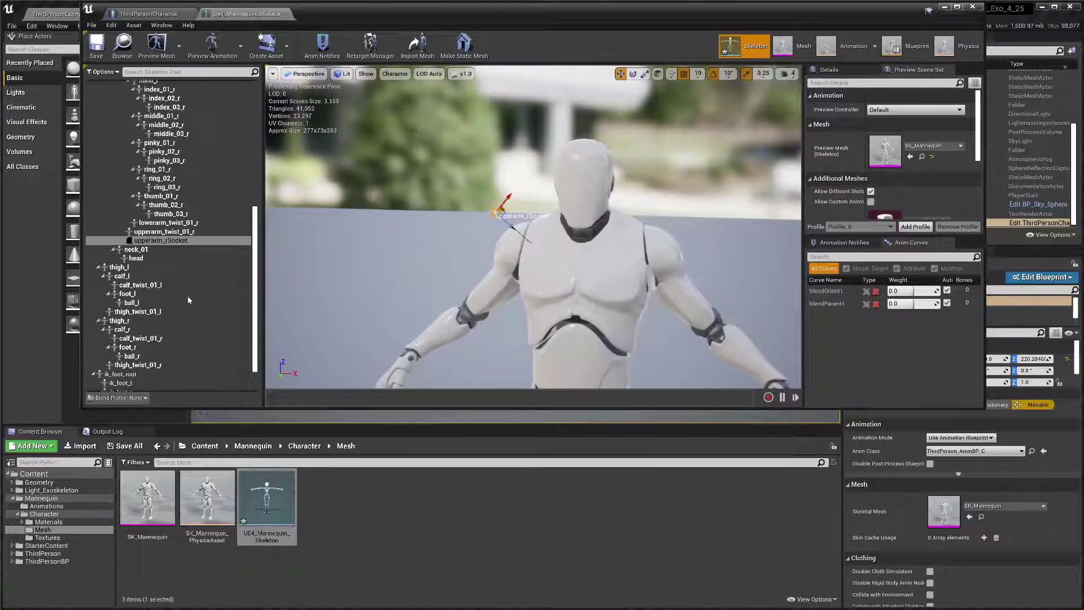
- Add a socket to the upperarm_l bone and move it outward above the mannequin's left shoulder
left_click(670, 267)
left_click(666, 266)
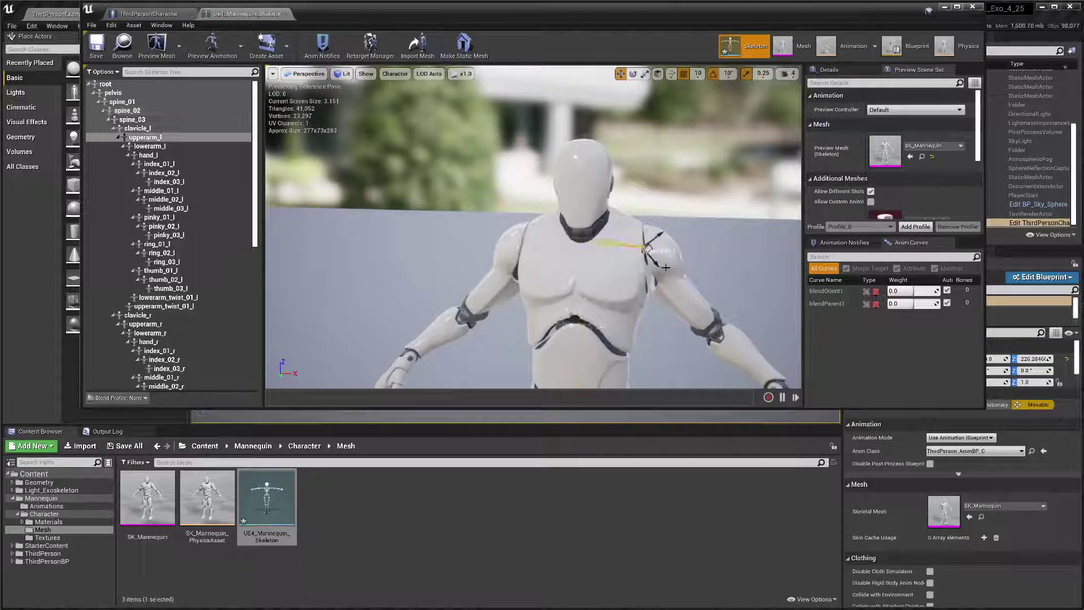
right_click(149, 138)
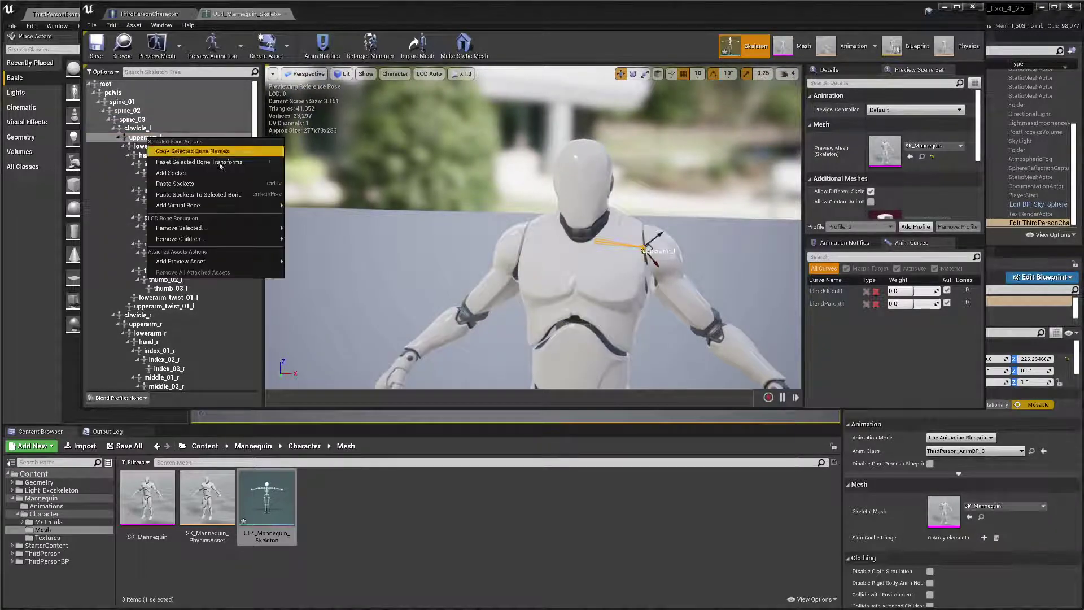
left_click(171, 173)
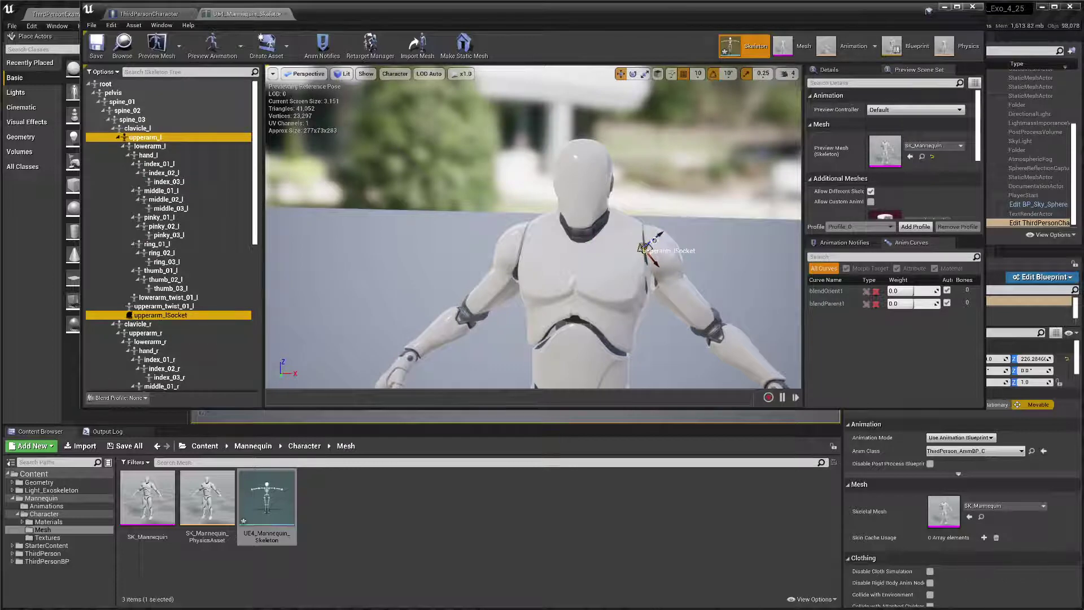
left_click_drag(656, 241, 692, 213)
left_click_drag(691, 213, 666, 217, "alt")
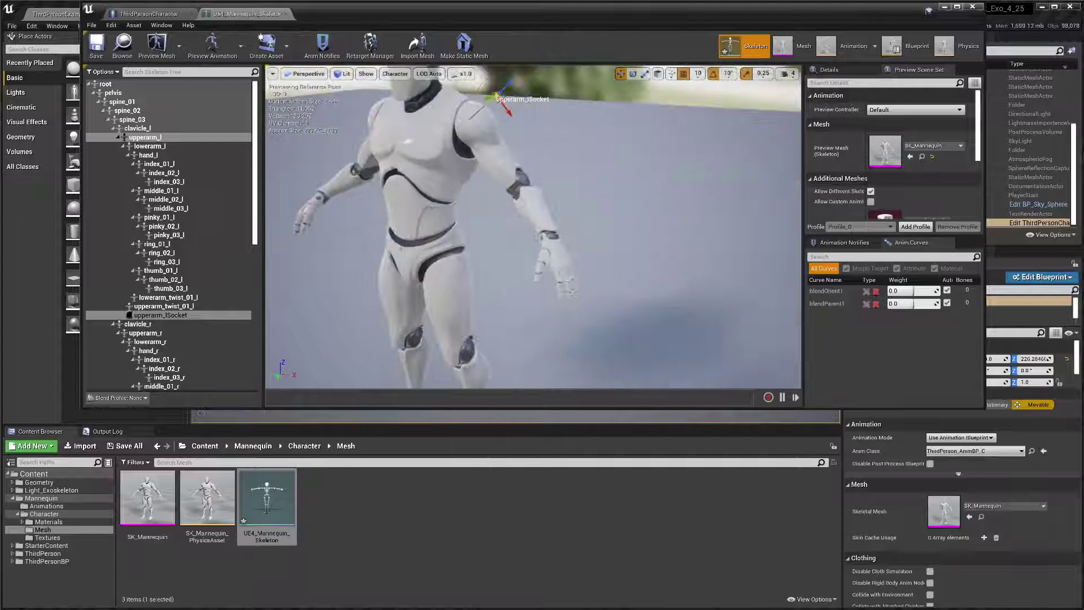
- Add a socket to the thigh_l bone in the skeleton tree
middle_click_drag(666, 218, 666, 266)
left_click_drag(666, 266, 692, 260, "alt")
left_click(622, 173)
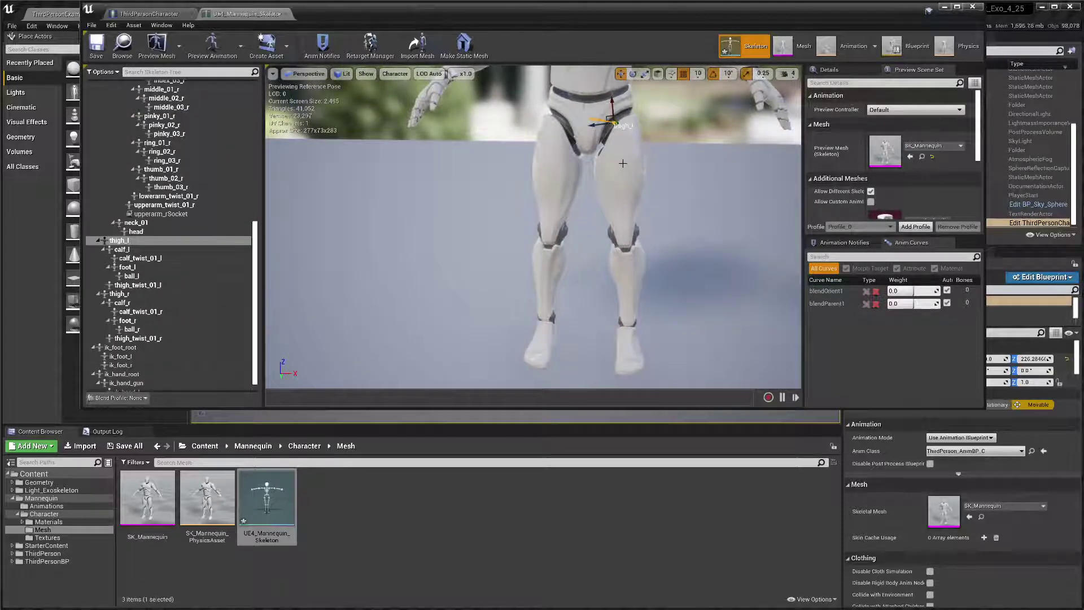
right_click(174, 244)
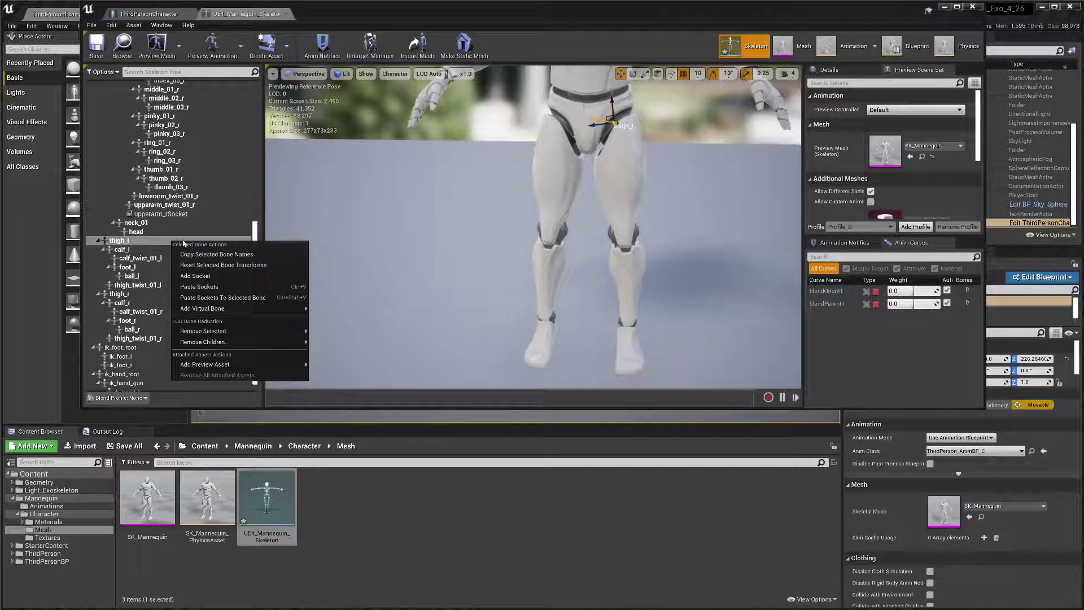
left_click(214, 272)
- Move the thigh_l socket down to the outer side of the left knee and align it with the joint in side view
left_click_drag(608, 121, 634, 149)
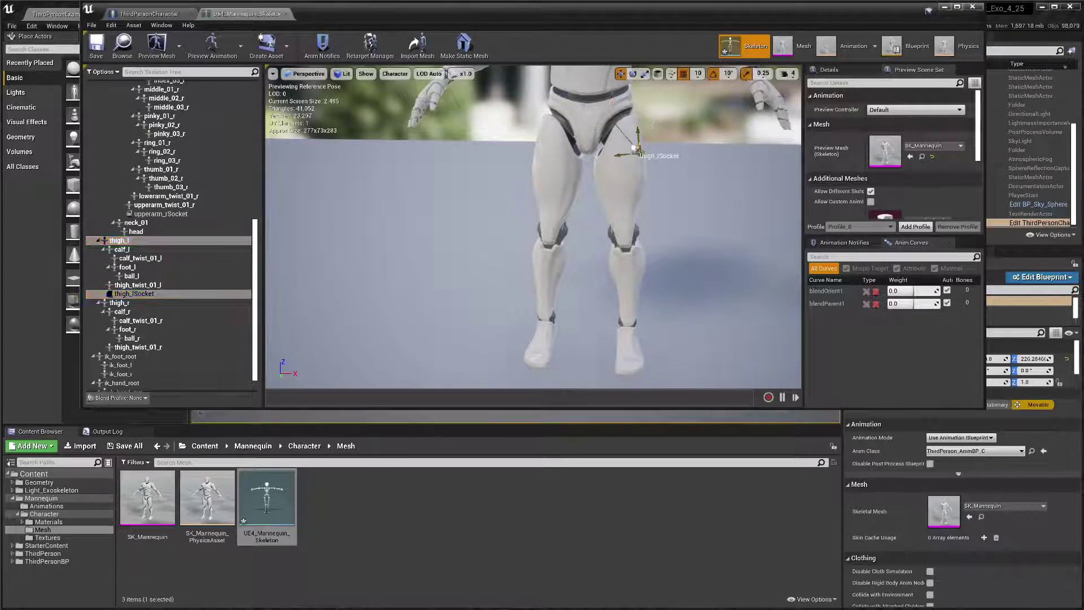
left_click_drag(643, 228, 647, 229)
right_click_drag(648, 227, 625, 214)
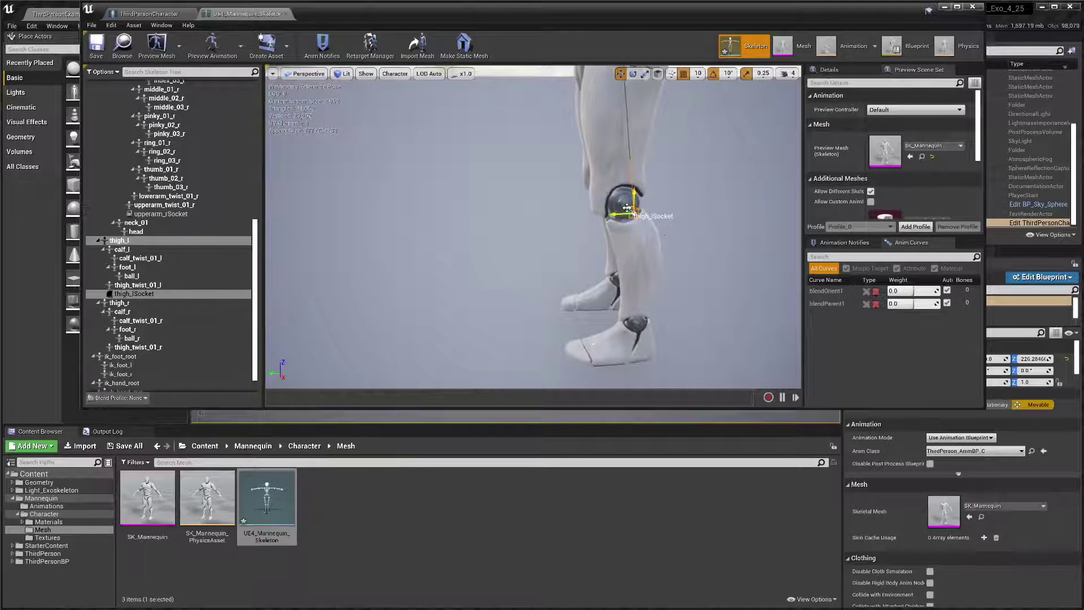
left_click_drag(624, 206, 620, 204)
right_click_drag(620, 204, 680, 216)
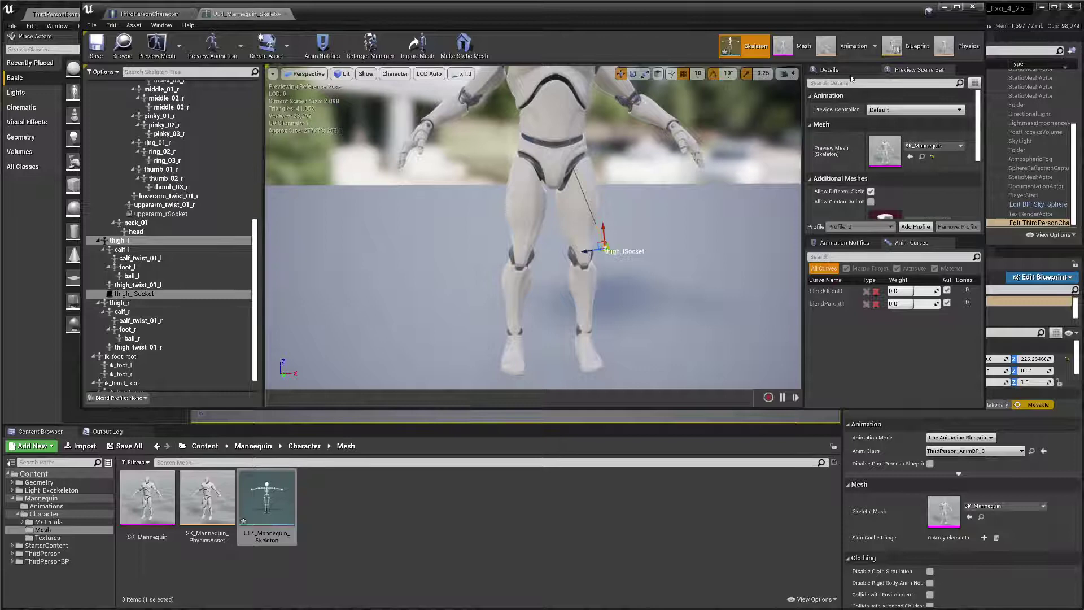
- Inspect the socket parameters of upperarm_rSocket, including its Relative Location
left_click(829, 69)
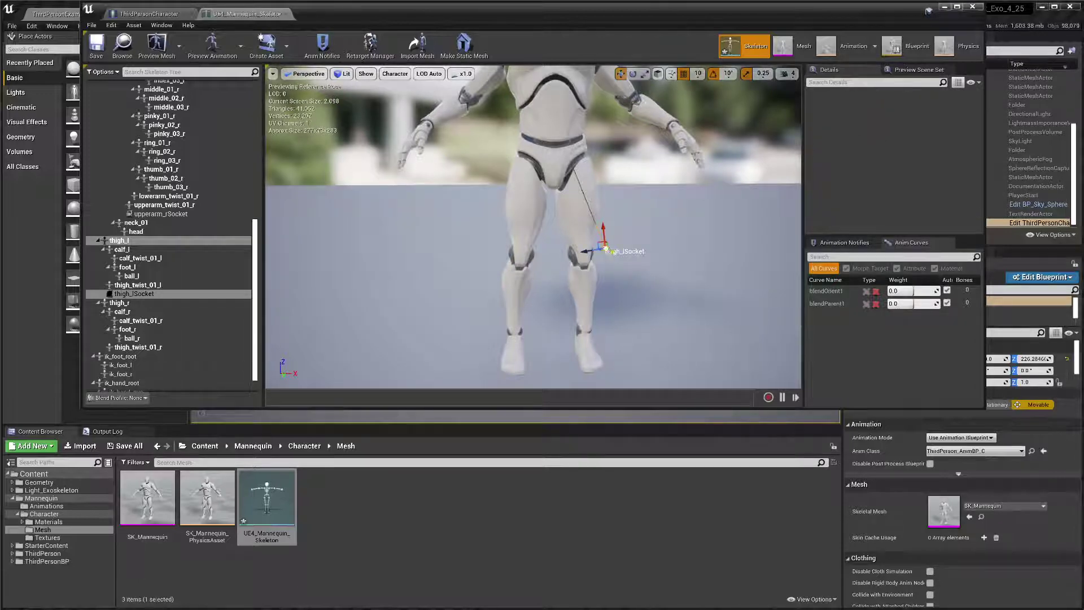
left_click(678, 217)
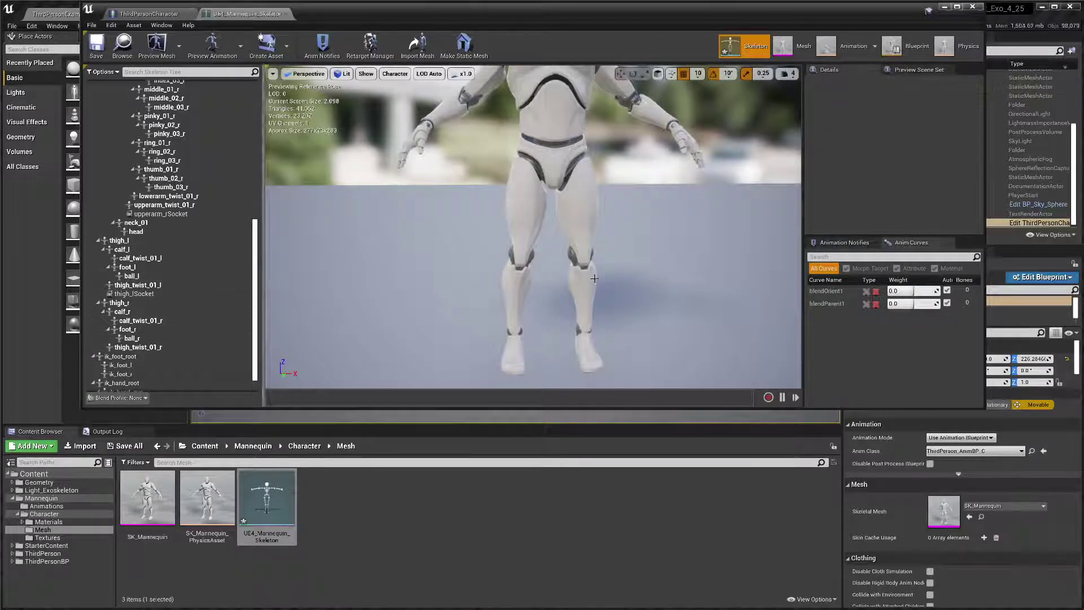
left_click(161, 213)
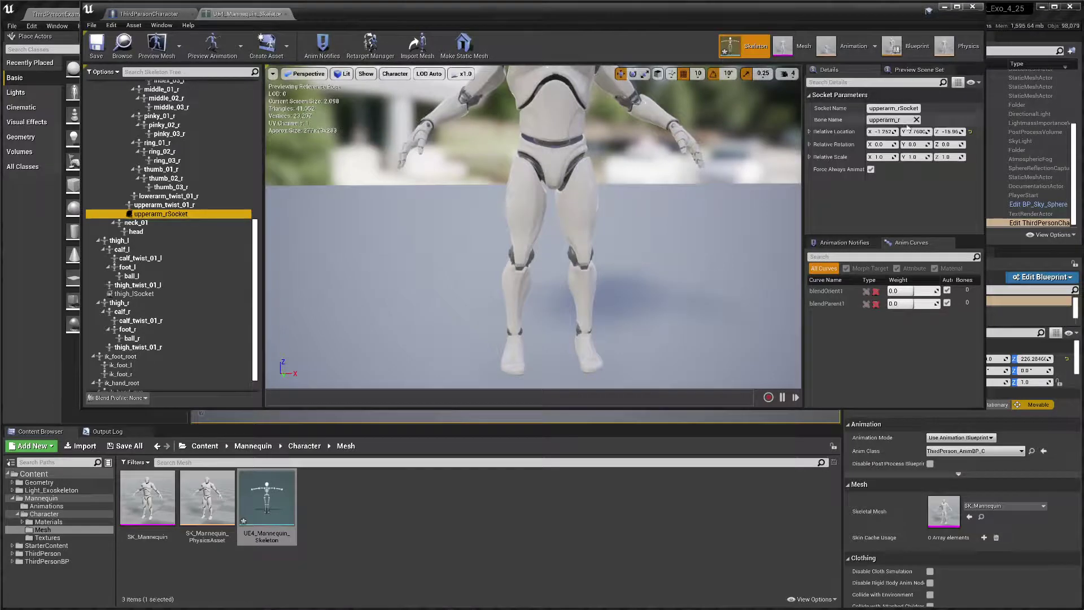
right_click(838, 132)
left_click(856, 169)
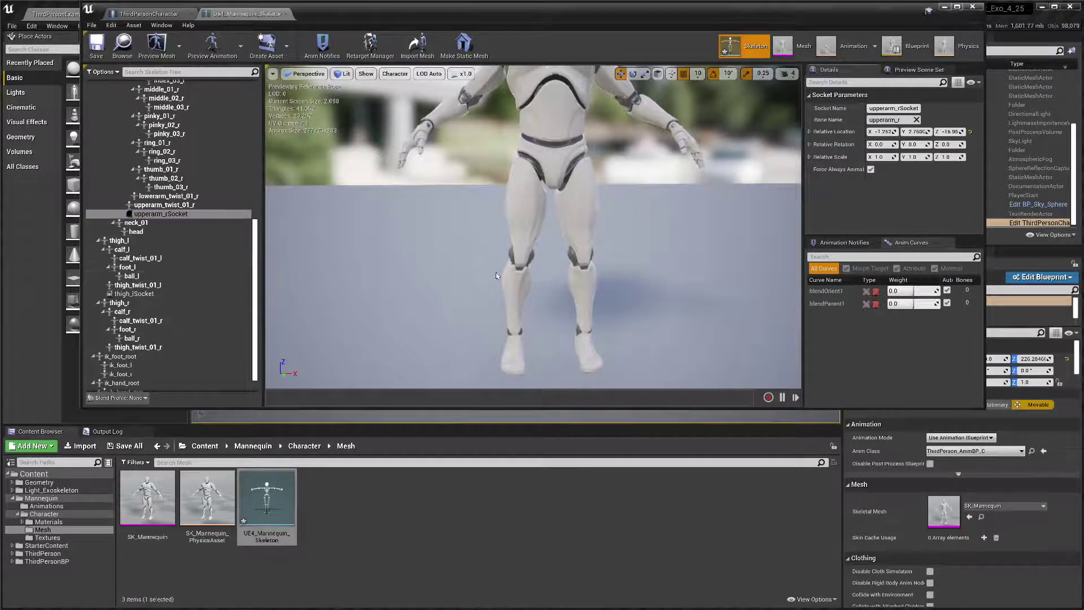
- Add a socket to the thigh_r bone and move it down to the outer side of the right knee
left_click(530, 217)
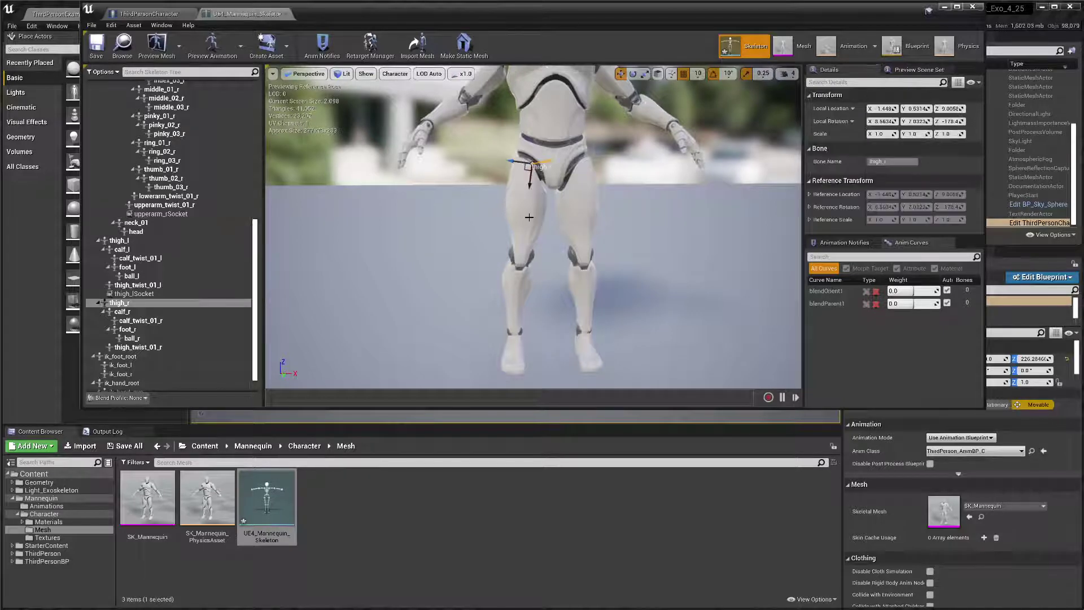
right_click(131, 305)
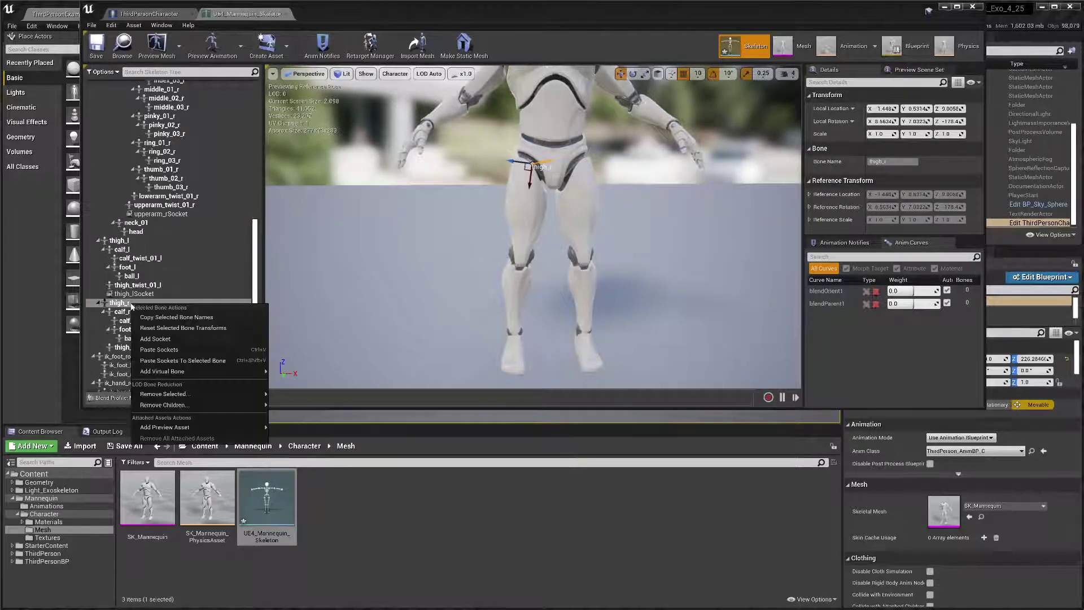
left_click(163, 327)
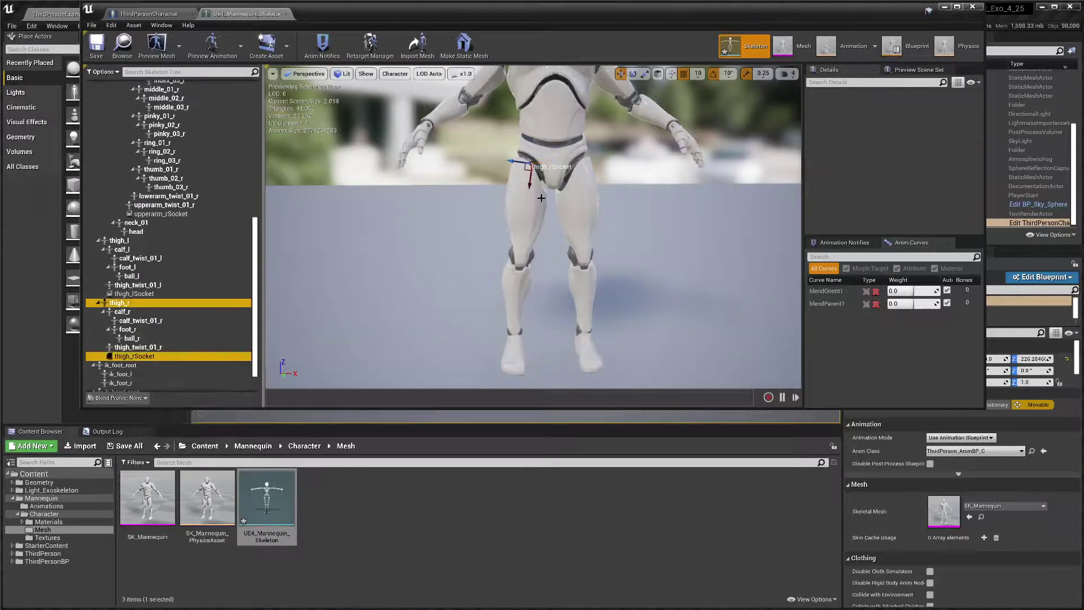
left_click(526, 168)
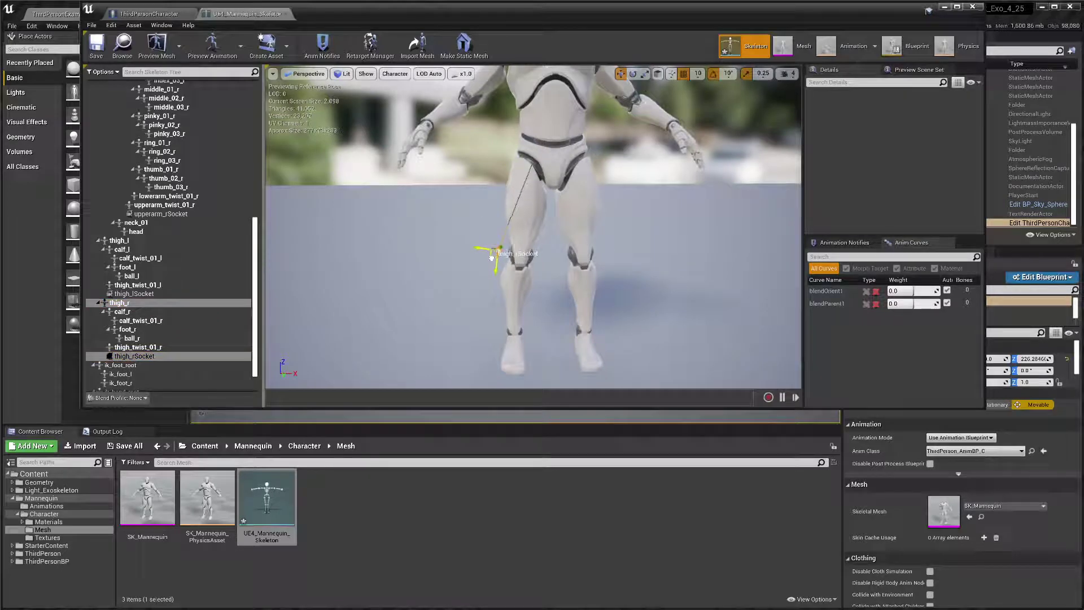
right_click_drag(491, 257, 457, 249)
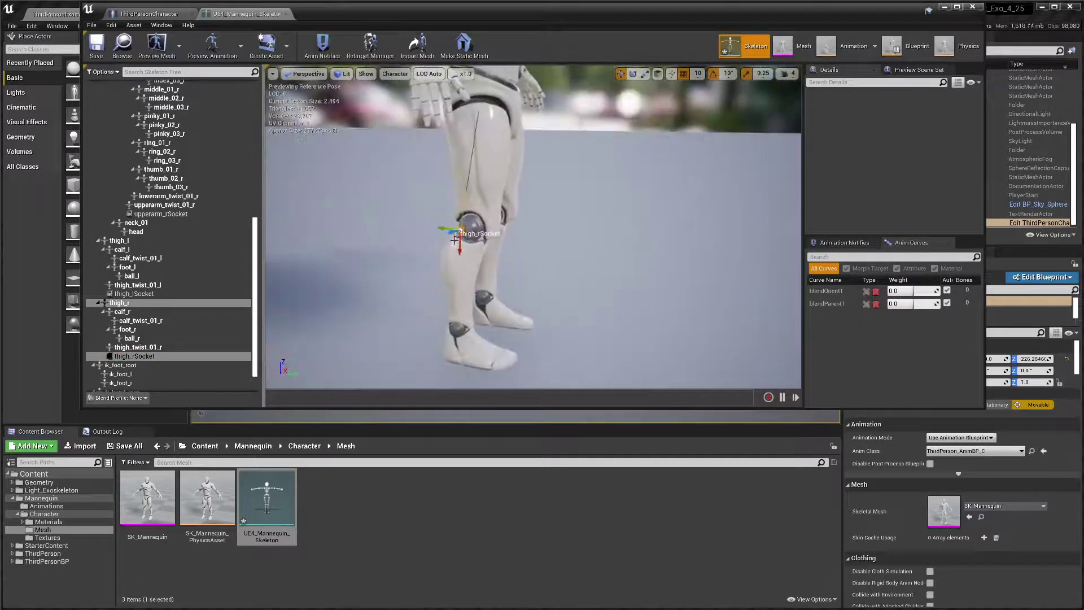
- Add a socket to the calf_r bone and move it down to the outer side of the right lower leg
left_click(458, 266)
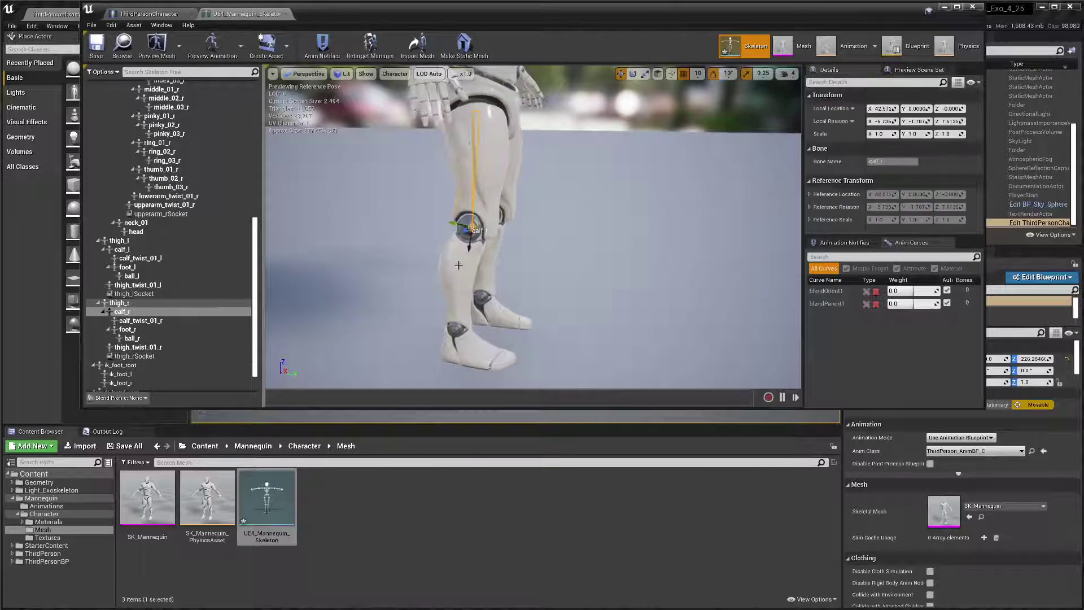
right_click_drag(458, 266, 384, 266)
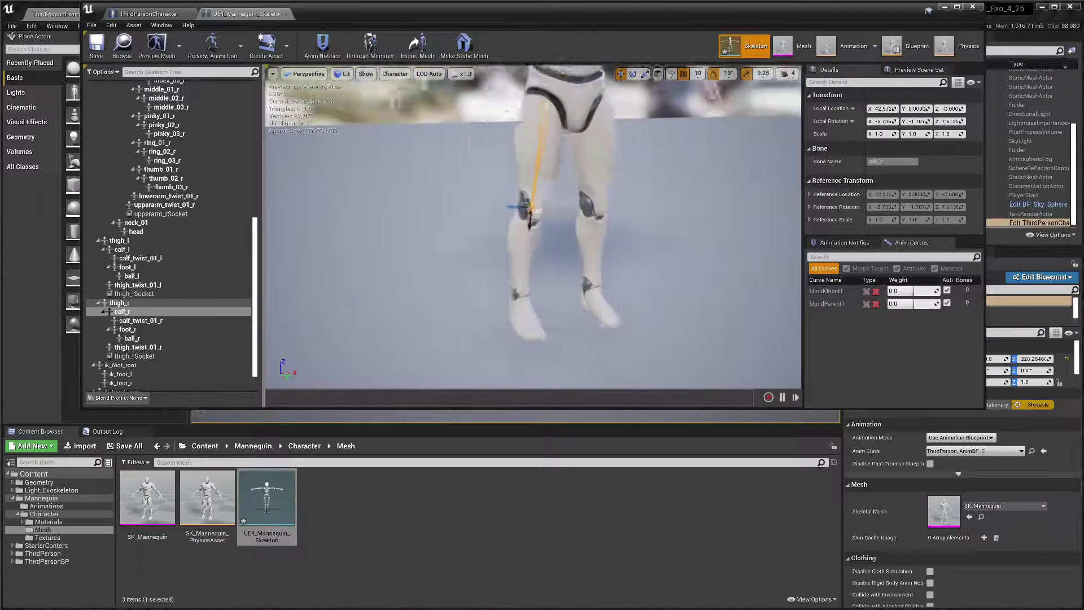
right_click(130, 314)
left_click(226, 333)
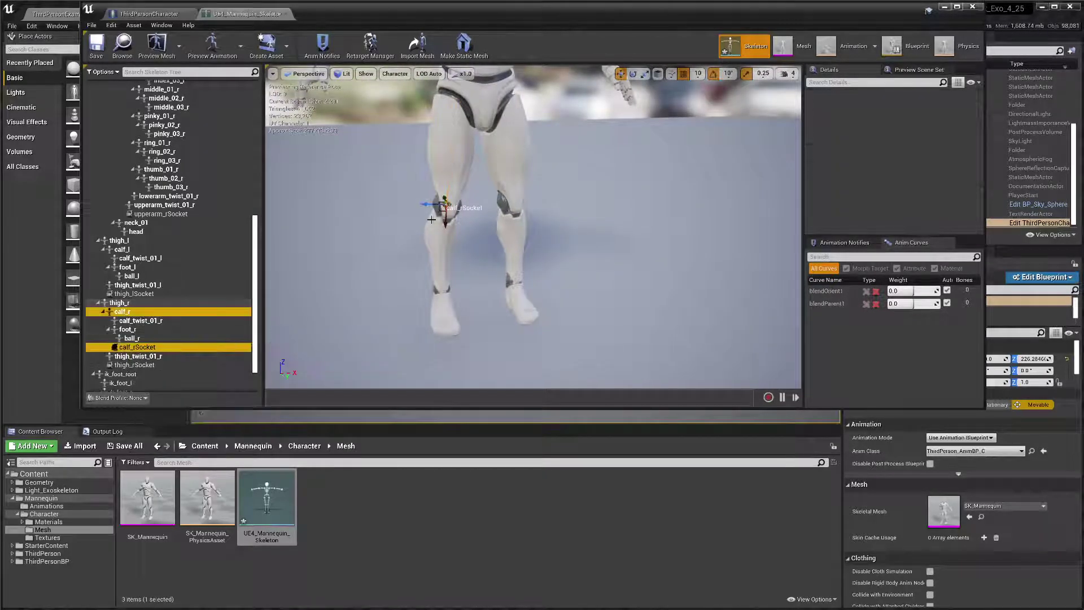
left_click_drag(439, 212, 486, 231)
middle_click_drag(593, 215, 653, 223)
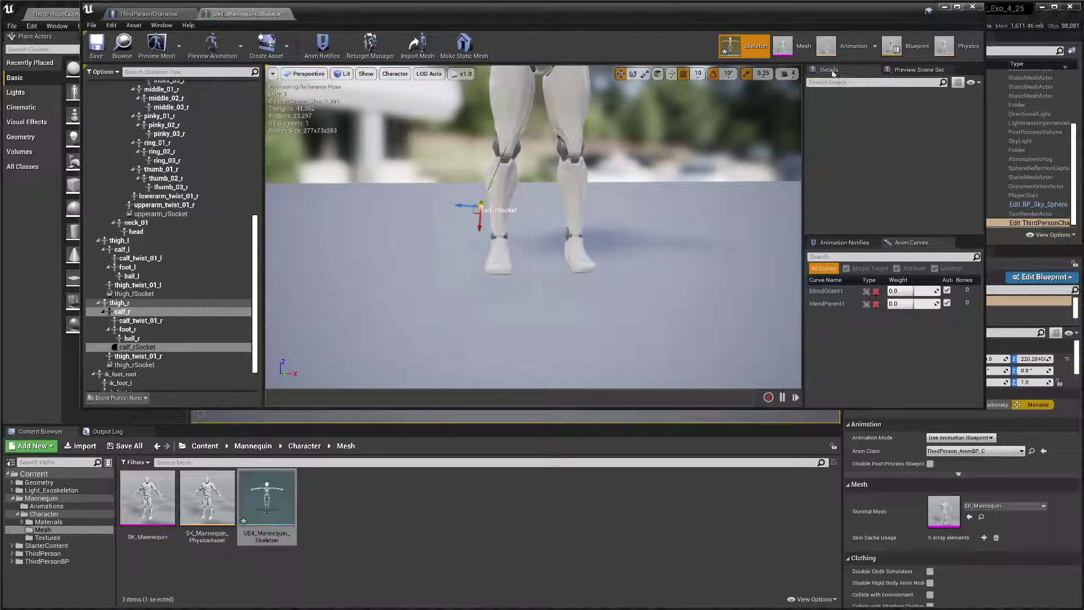
- Add a socket to the calf_l bone and move it down to the outer side of the left lower leg
scroll(139, 209, "down", 2)
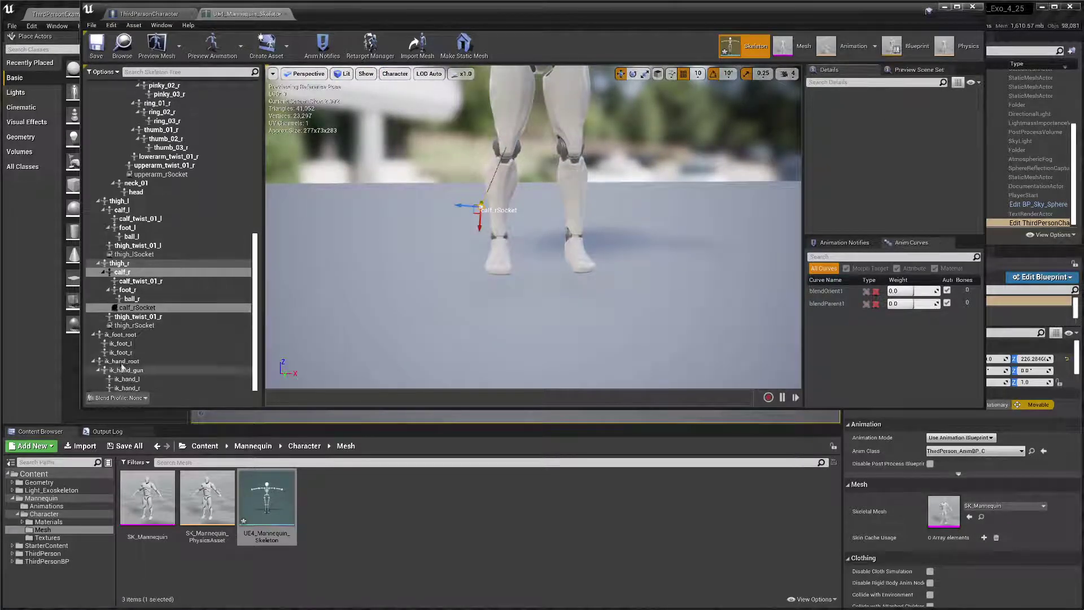
left_click(139, 209)
right_click(133, 213)
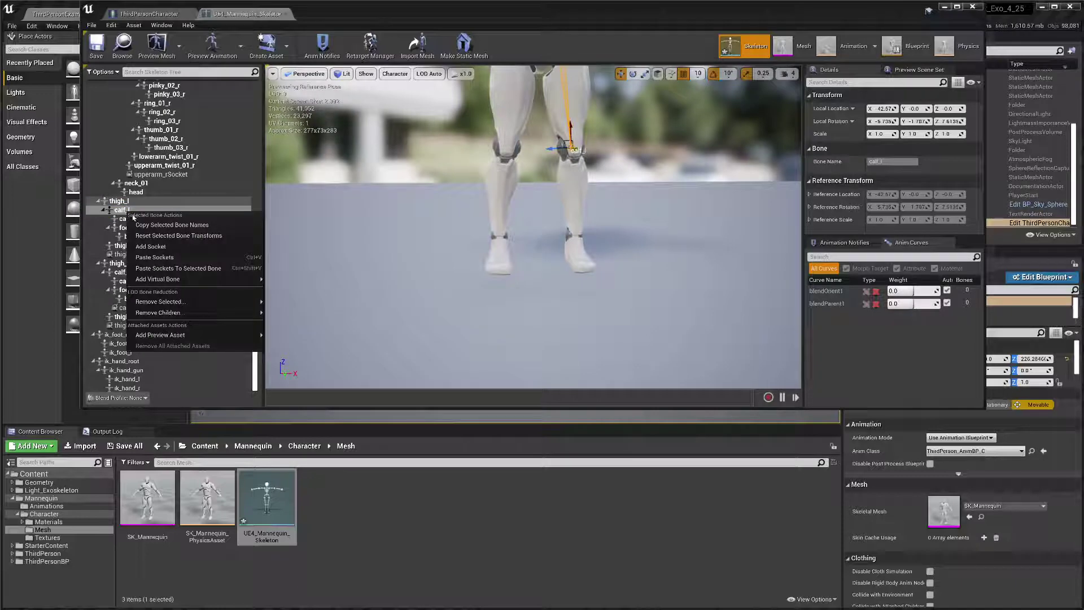
left_click(158, 261)
left_click_drag(562, 141, 591, 163)
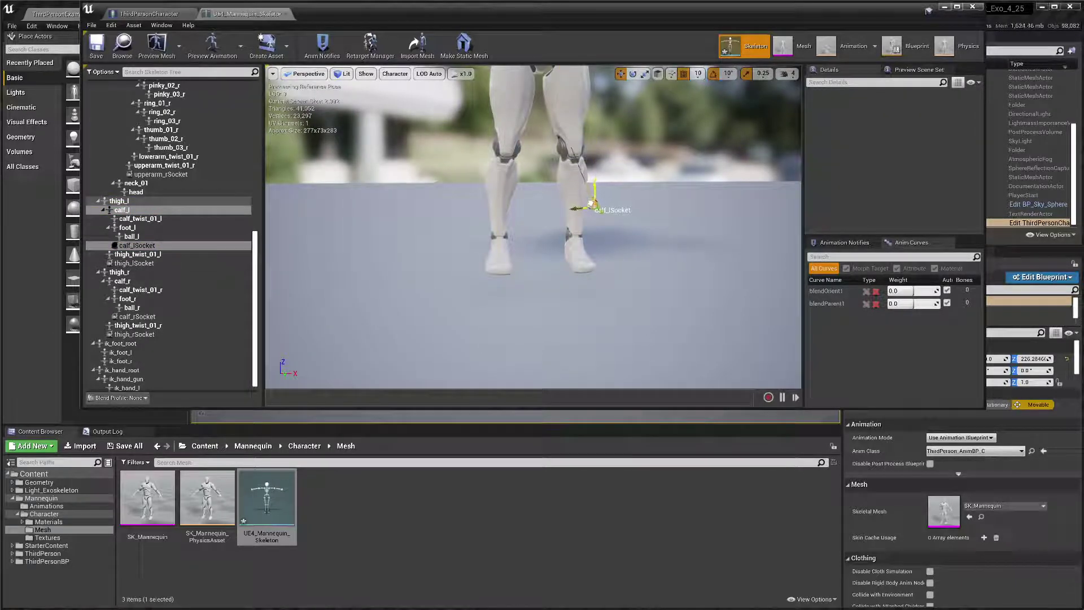
right_click_drag(591, 203, 565, 226)
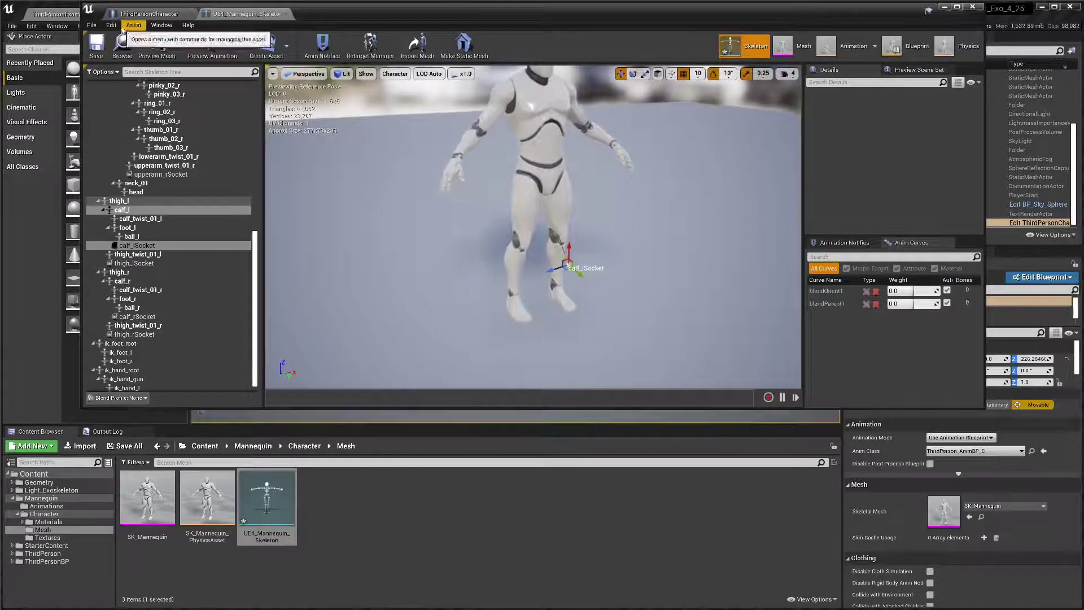
- Return to the ThirdPersonCharacter blueprint, maximize its window and add a Child Actor component under the Mesh
left_click(148, 14)
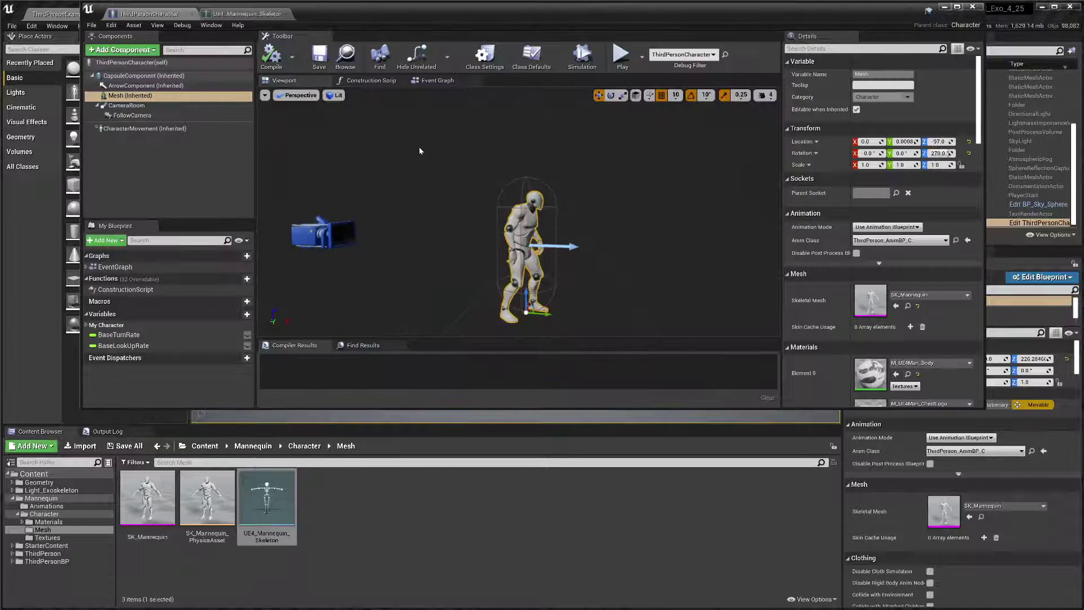
left_click(957, 7)
left_click(27, 43)
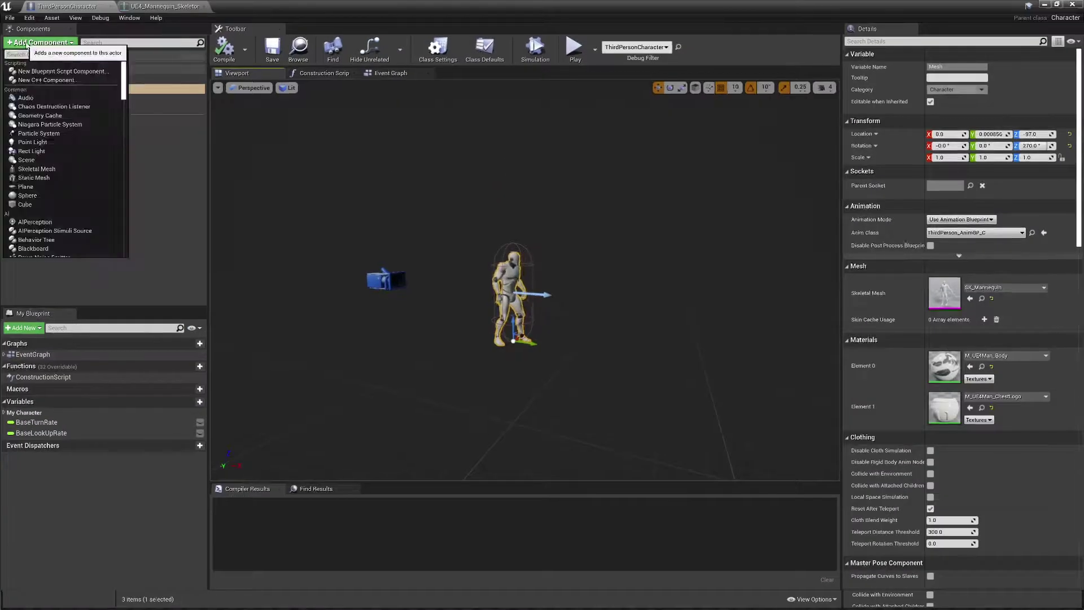
type("child")
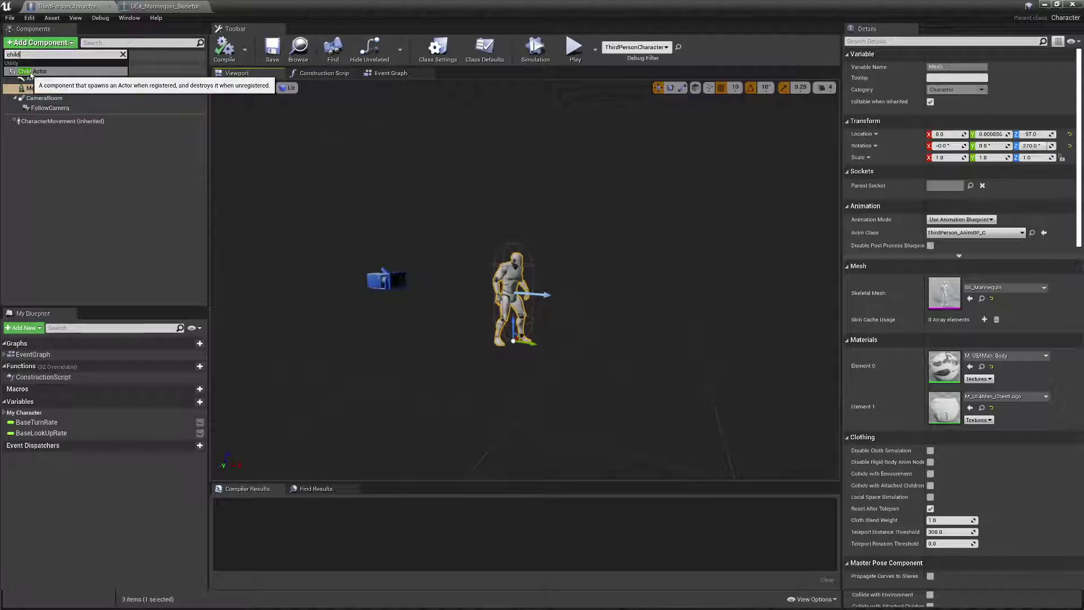
left_click(31, 72)
left_click(41, 89)
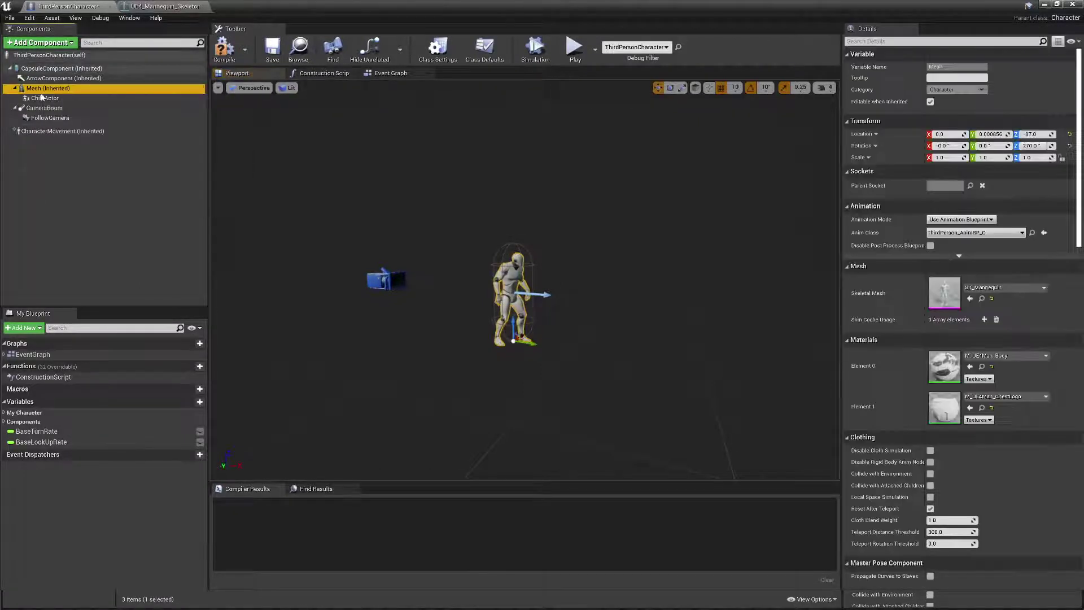
- Rename the child actor component under the Mesh as Exo_Legs
left_click(41, 98)
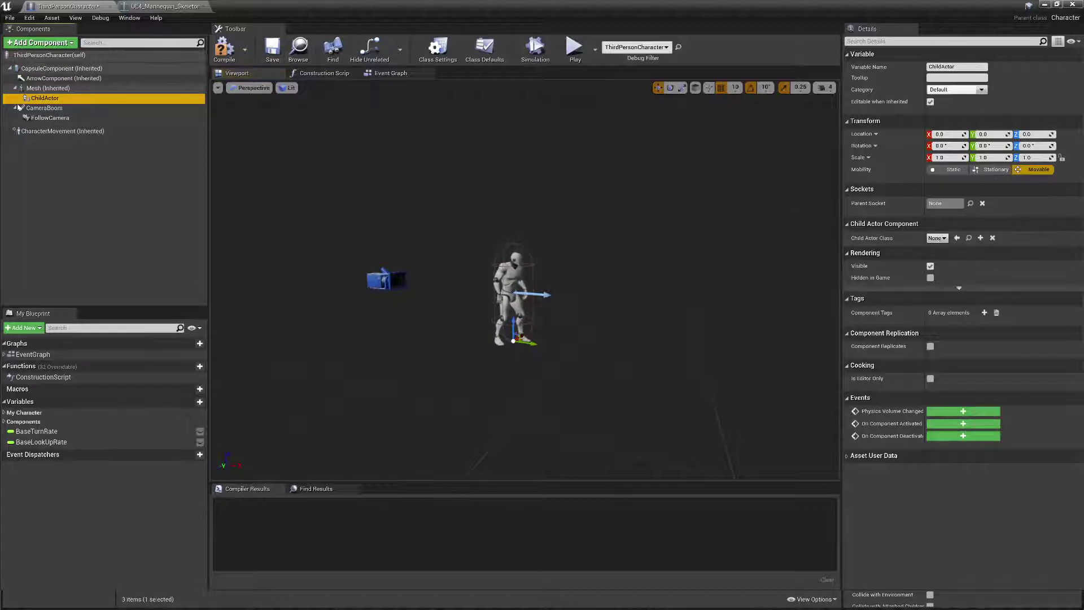
key("F2")
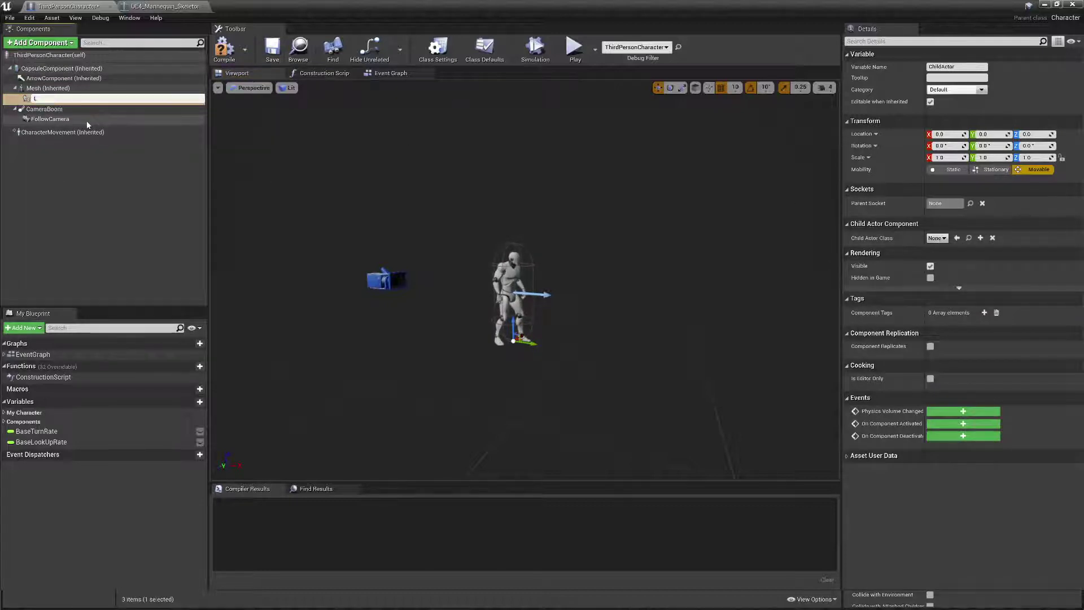
type("Exo_Legs")
key("Return")
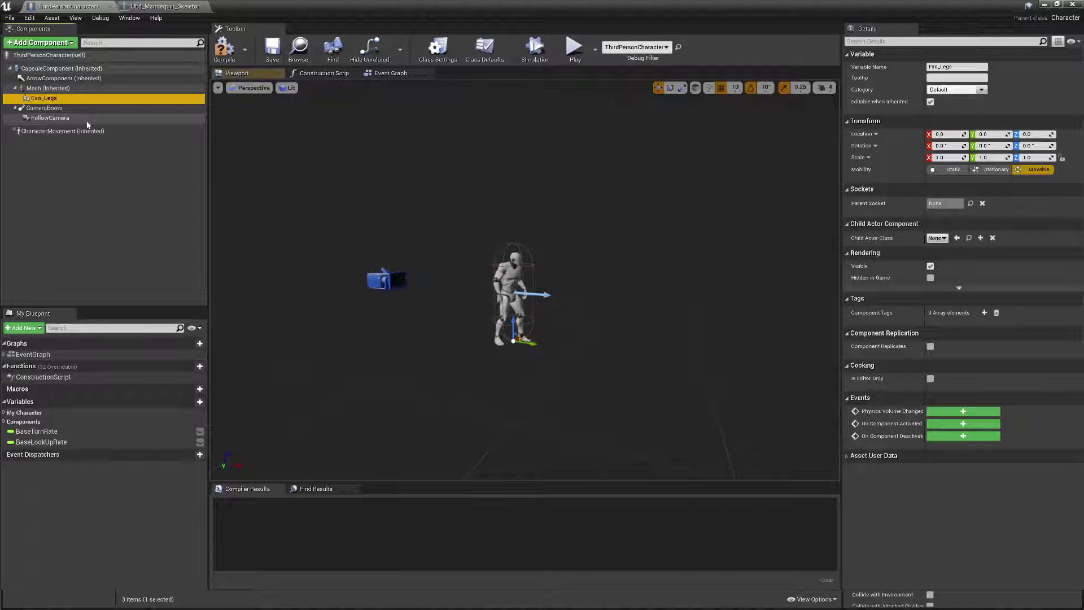
- Duplicate the Exo_Legs component and name the copy Exo_Arms
key("ctrl+w")
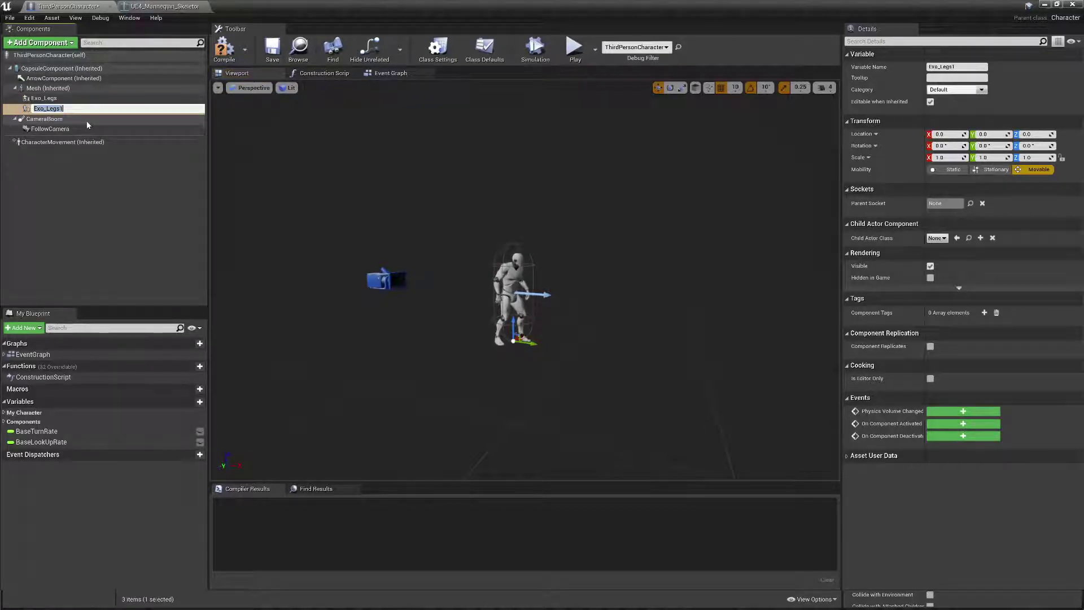
key("Right")
type("Arms")
key("Return")
- Set the child actor class of the Exo_Legs component to Light_Exo_Legs_BP
left_click(77, 99)
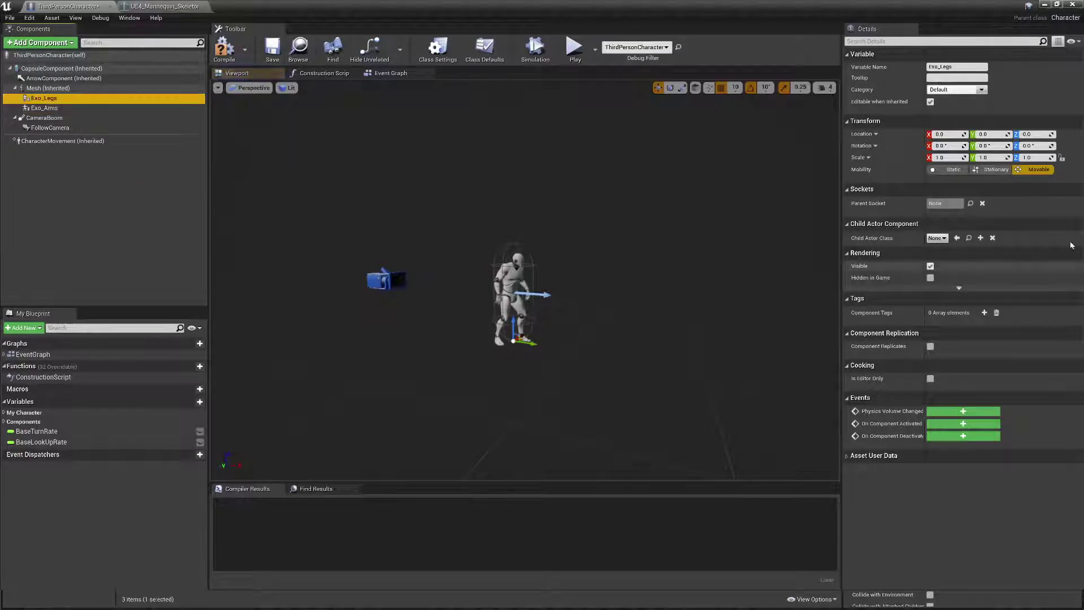
left_click(938, 238)
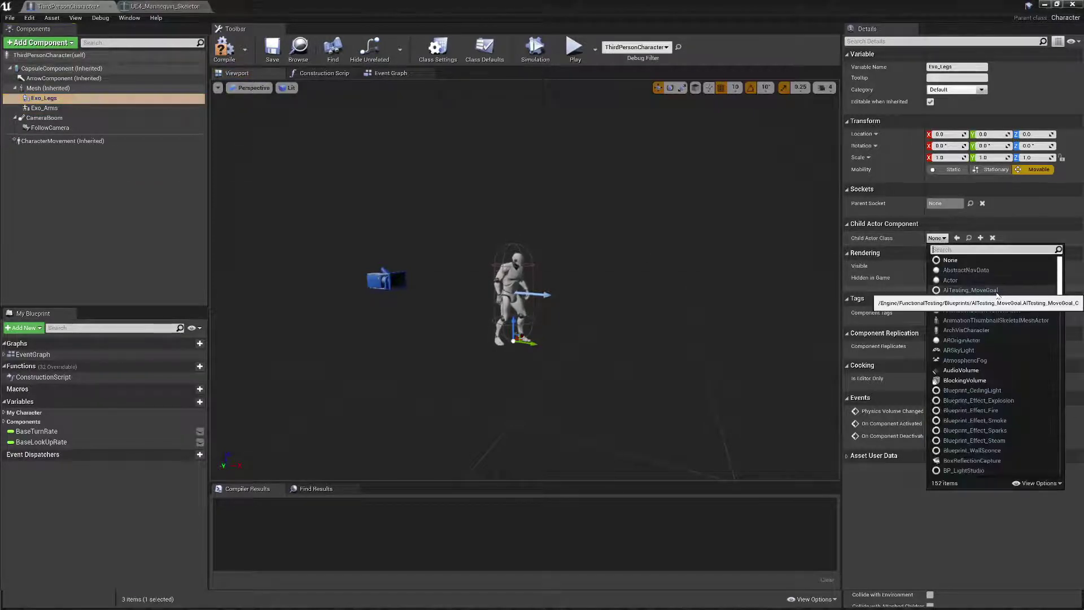
type("exo")
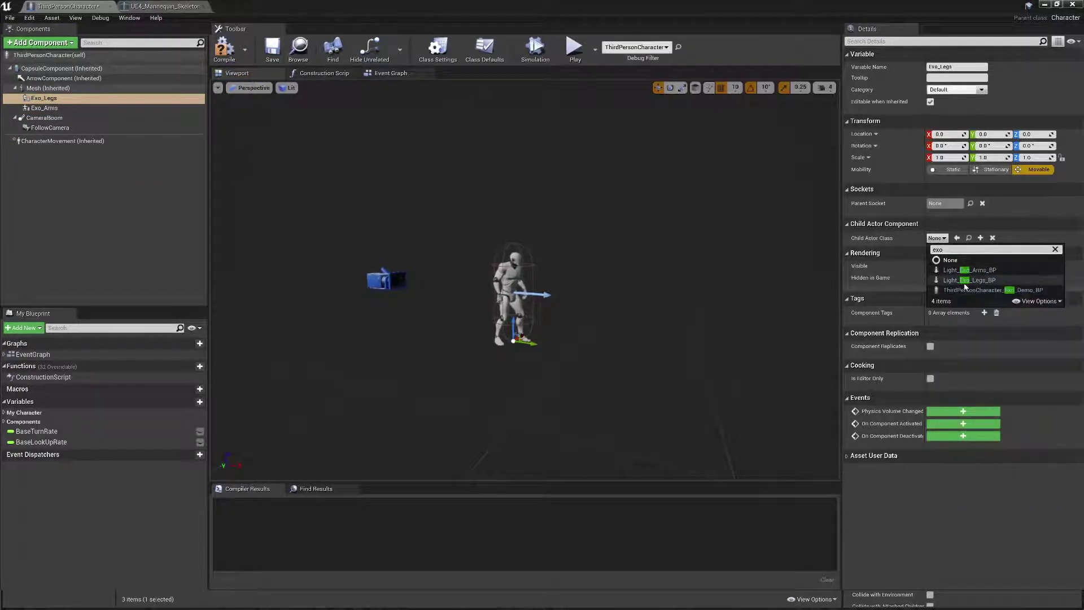
left_click(970, 280)
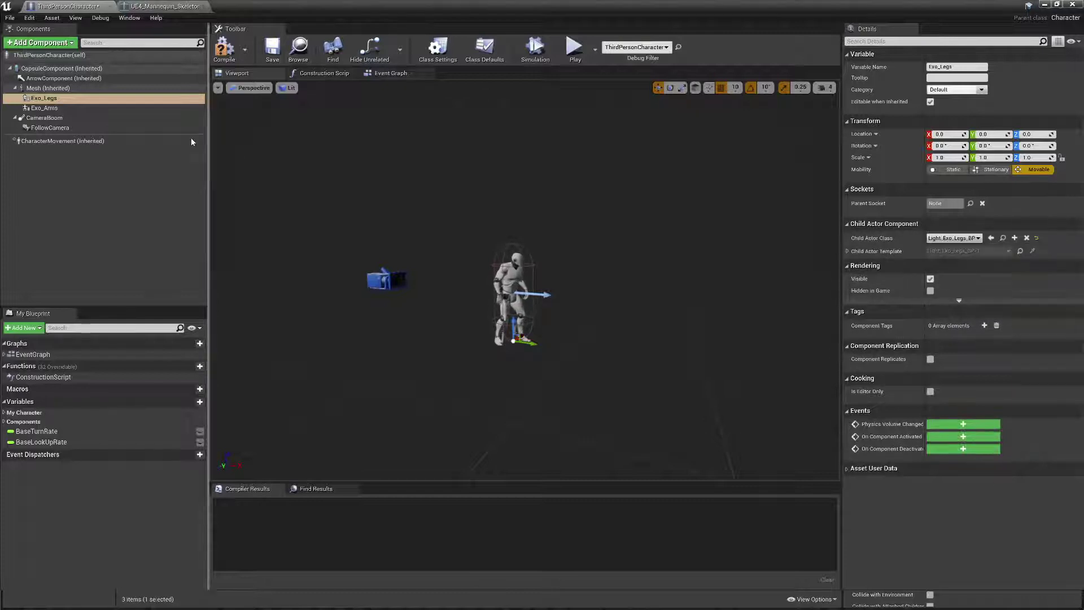
- Set the child actor class of the Exo_Arms component to Light_Exo_Arms_BP and check the exoskeleton on the character
left_click(62, 109)
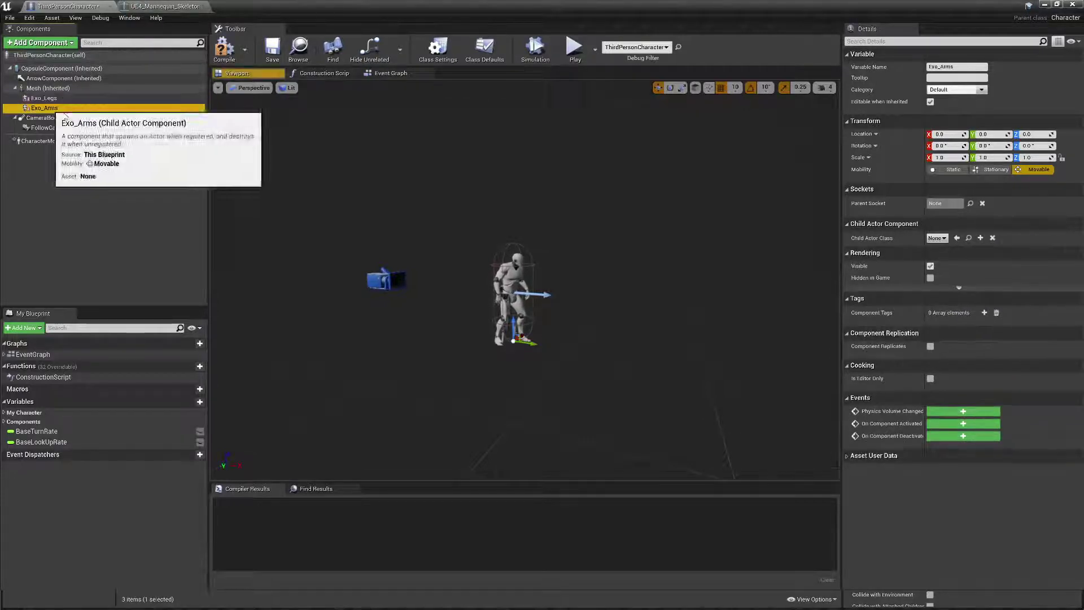
left_click(937, 238)
type("light exo arm")
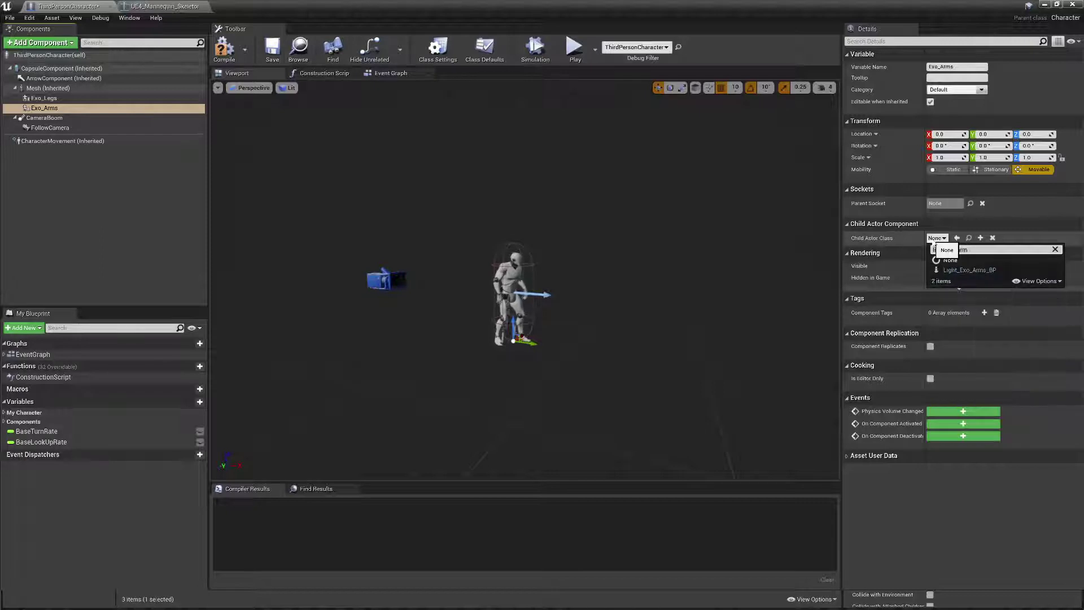
left_click(969, 270)
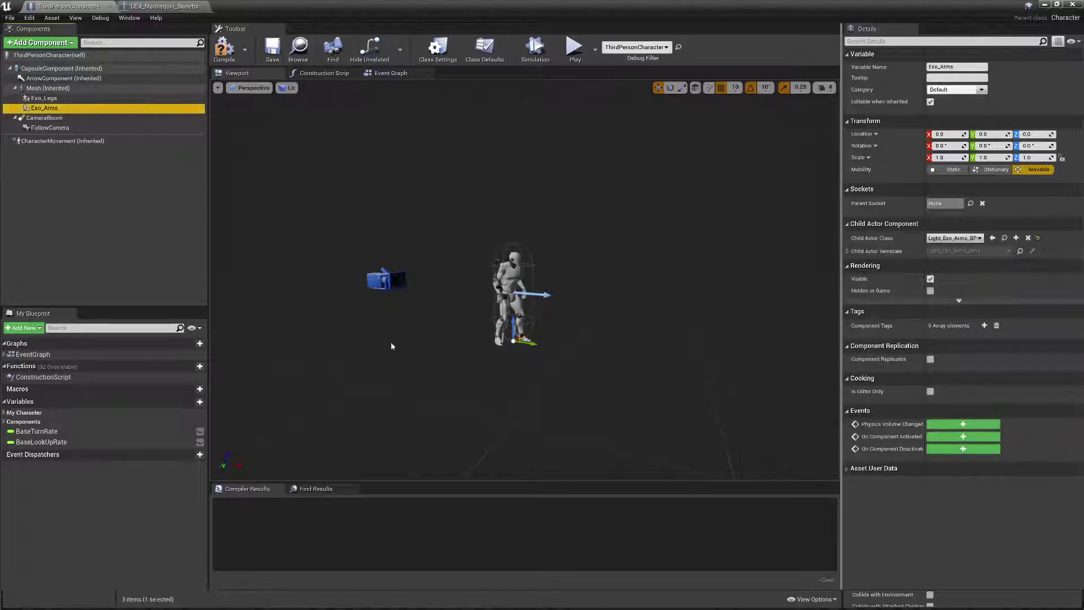
left_click_drag(392, 346, 429, 265)
left_click_drag(623, 265, 700, 258, "alt")
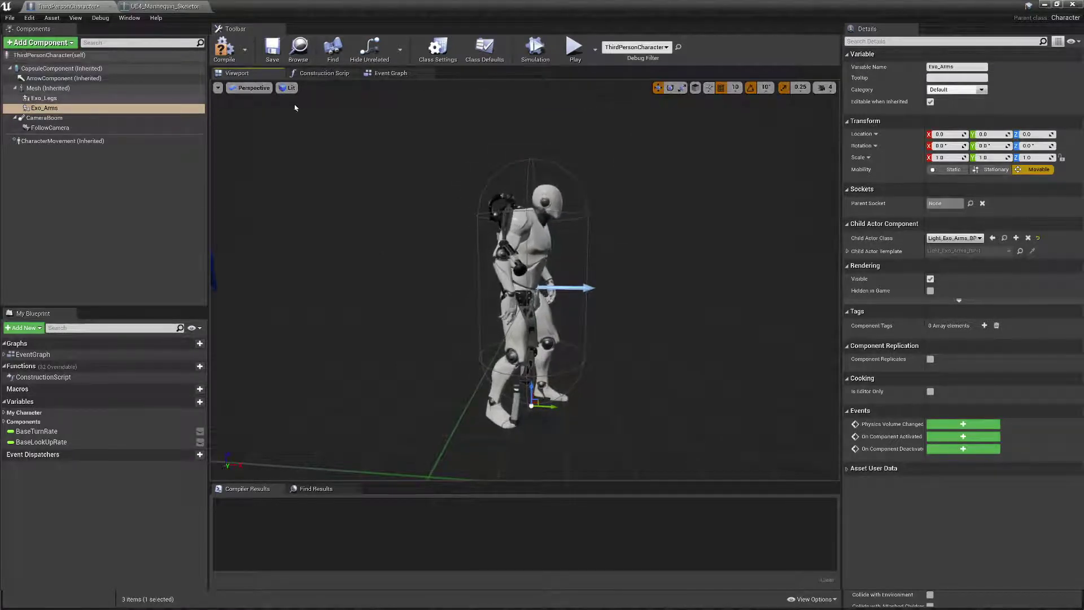
- Add an Event BeginPlay node below the Touch input group in the Event Graph and connect it to a new Sequence node
left_click(403, 77)
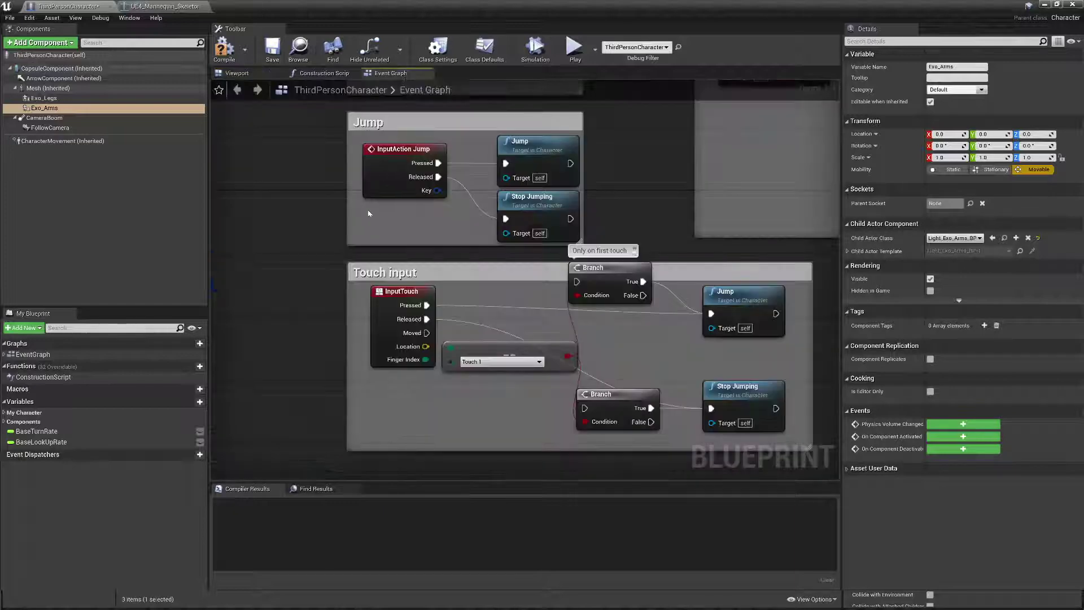
scroll(328, 231, "down", 6)
right_click(335, 317)
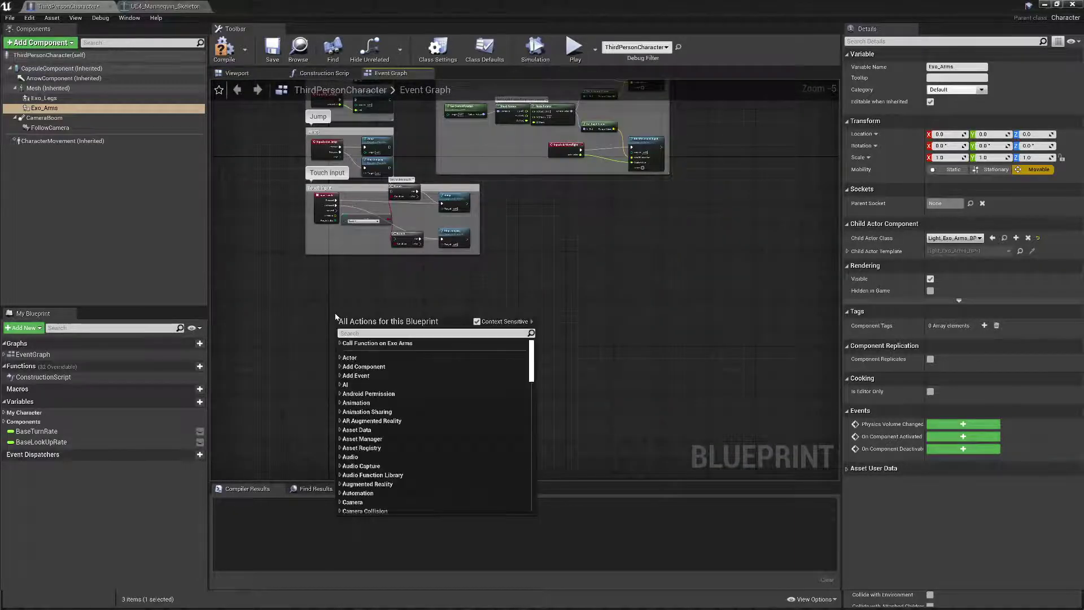
type("beginplay")
key("Return")
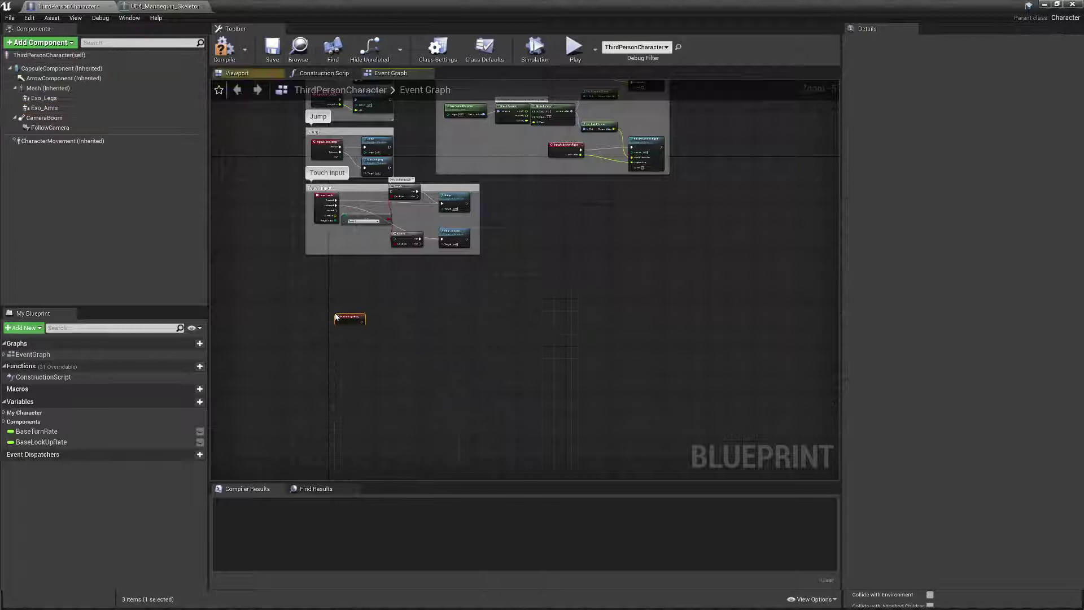
scroll(335, 317, "up", 5)
left_click(432, 323)
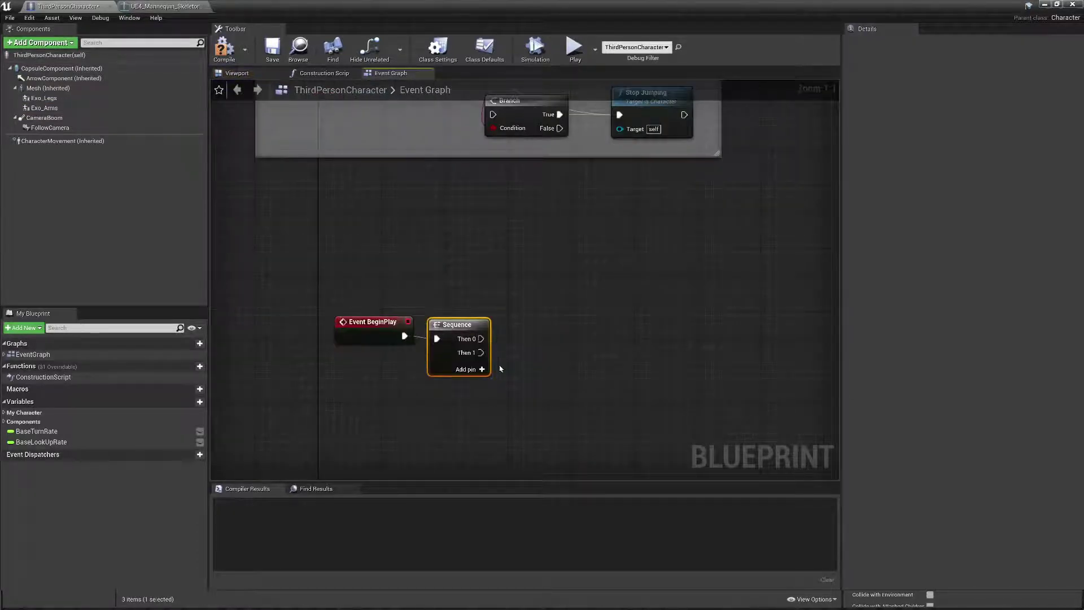
right_click_drag(501, 386, 462, 336)
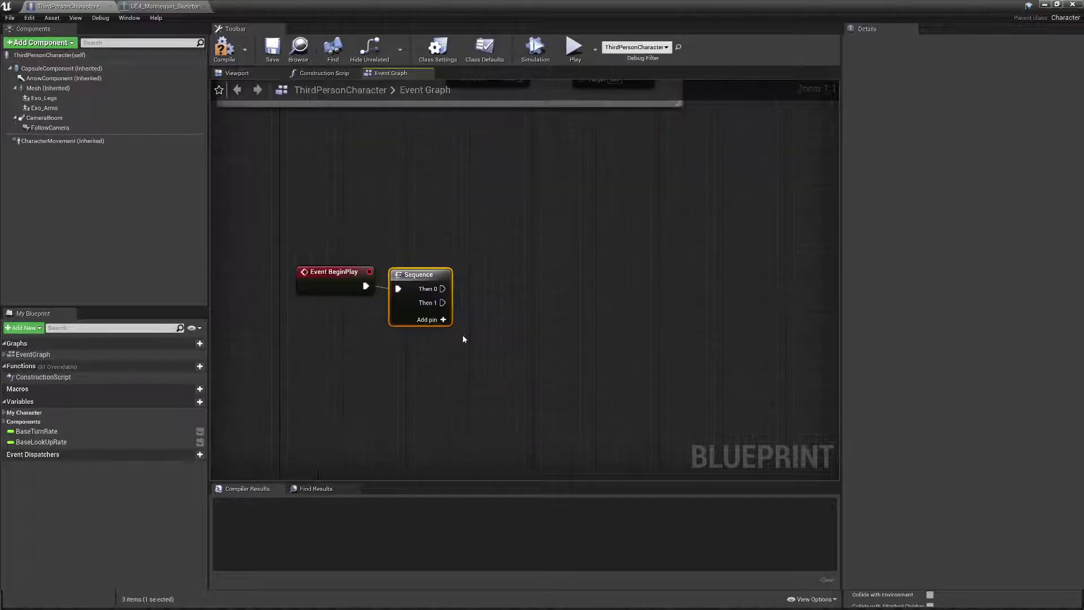
- Place Exo_Legs and Exo_Arms component references below Event BeginPlay and delete the Sequence node
left_click_drag(43, 97, 292, 184)
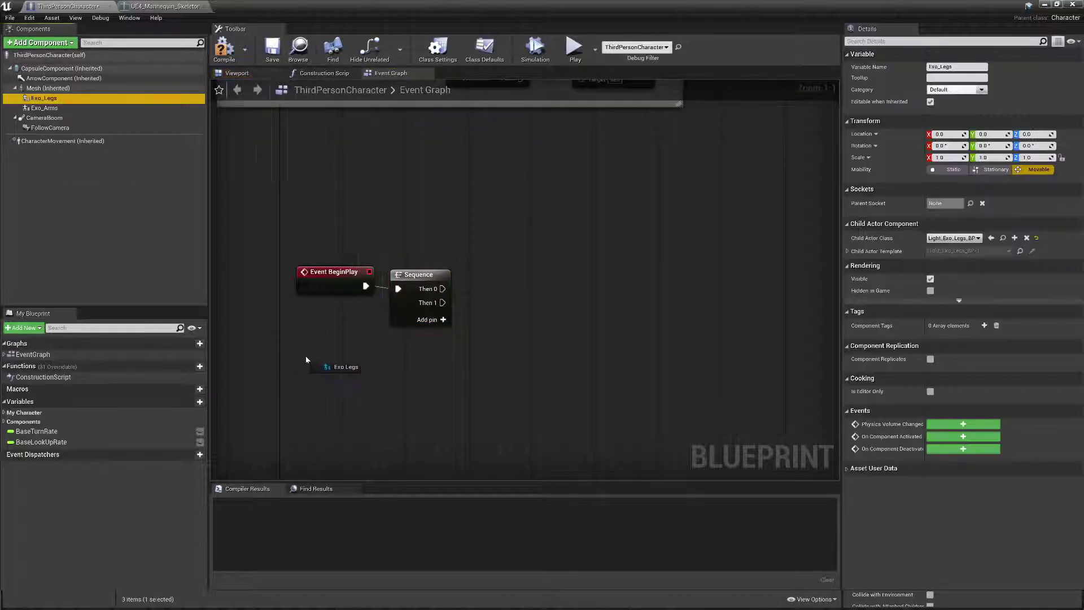
left_click_drag(306, 360, 306, 360)
left_click(424, 311)
key("Delete")
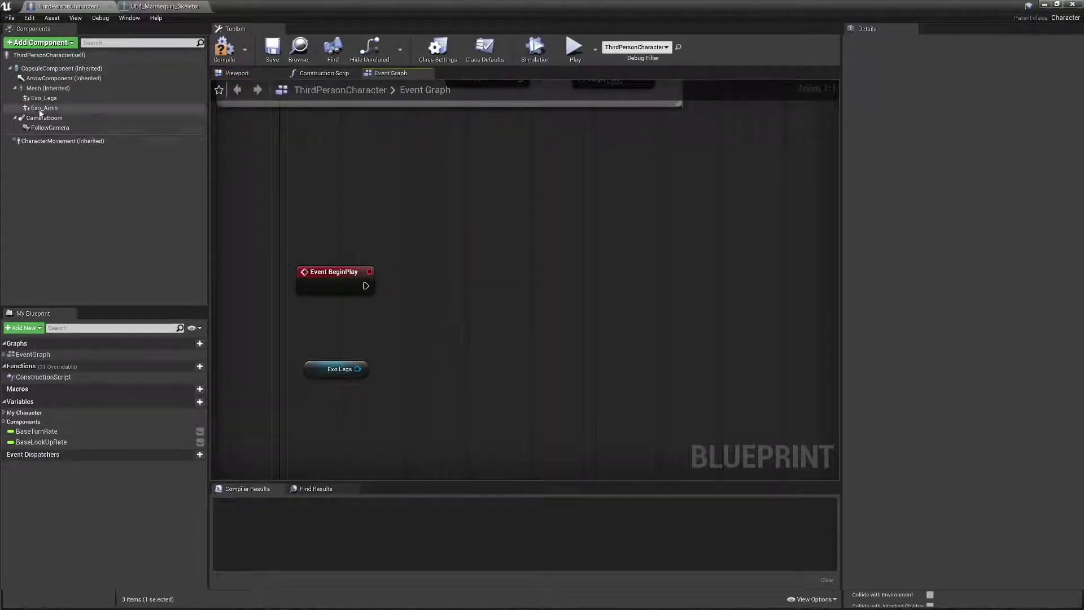
left_click_drag(41, 109, 307, 395)
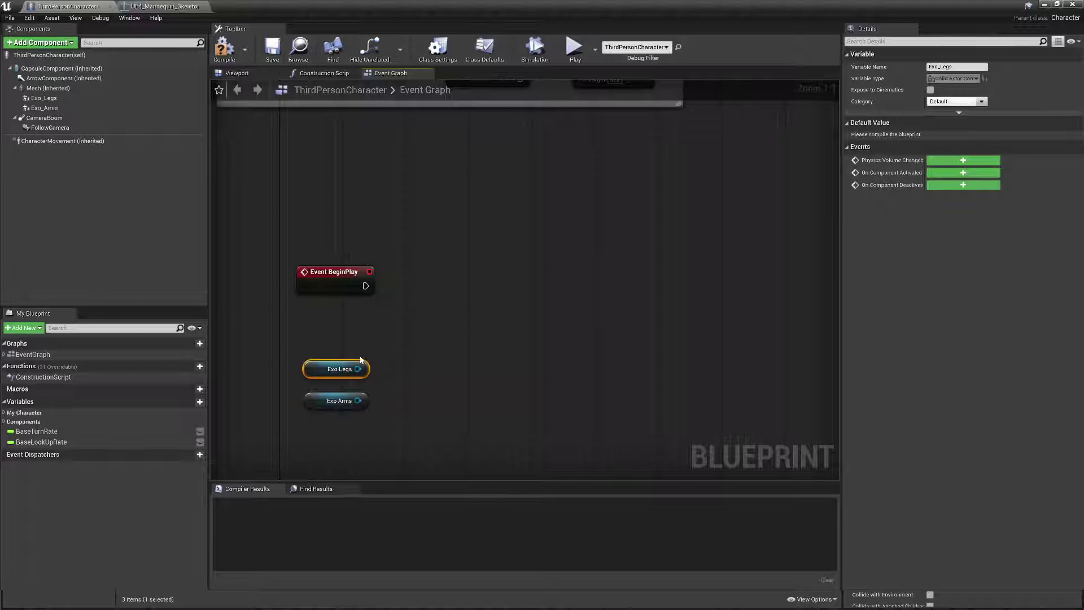
- Add a Get Child Actor node for each of the Exo Legs and Exo Arms references and connect their targets
left_click_drag(358, 369, 395, 367)
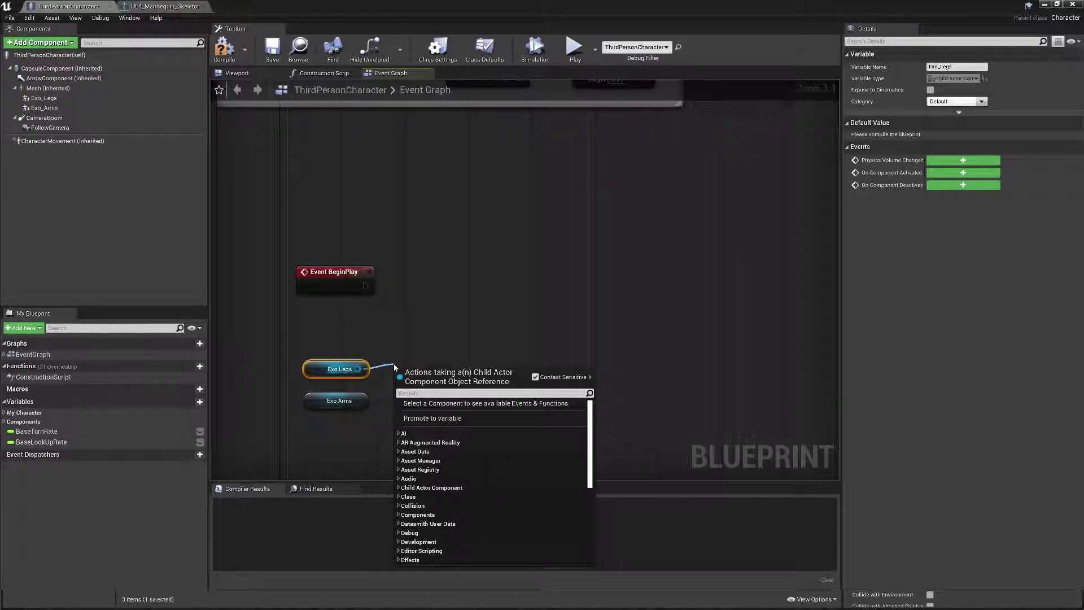
type("get child actor")
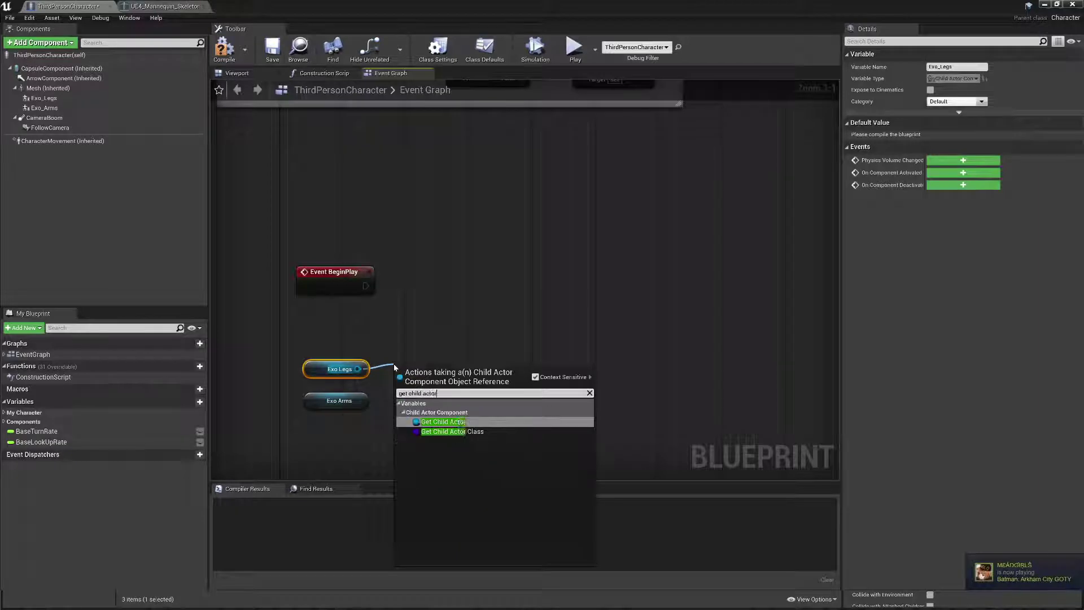
key("Return")
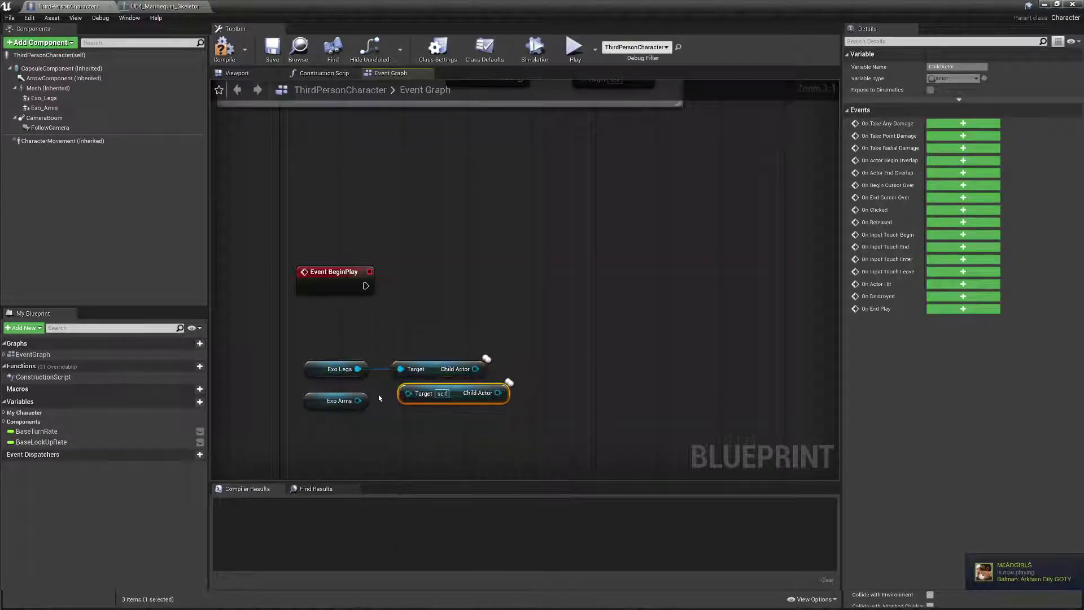
left_click_drag(409, 397, 409, 397)
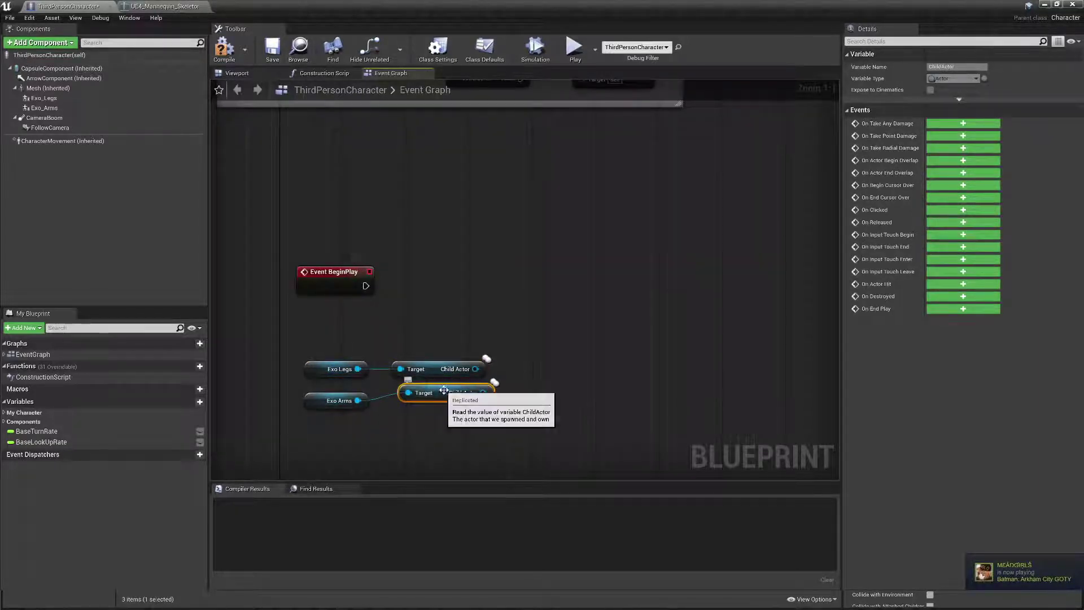
- Add a Set Exo Reference Skeleton (Message) node from the Exo Legs child actor and place it level with Event BeginPlay
left_click_drag(476, 369, 516, 361)
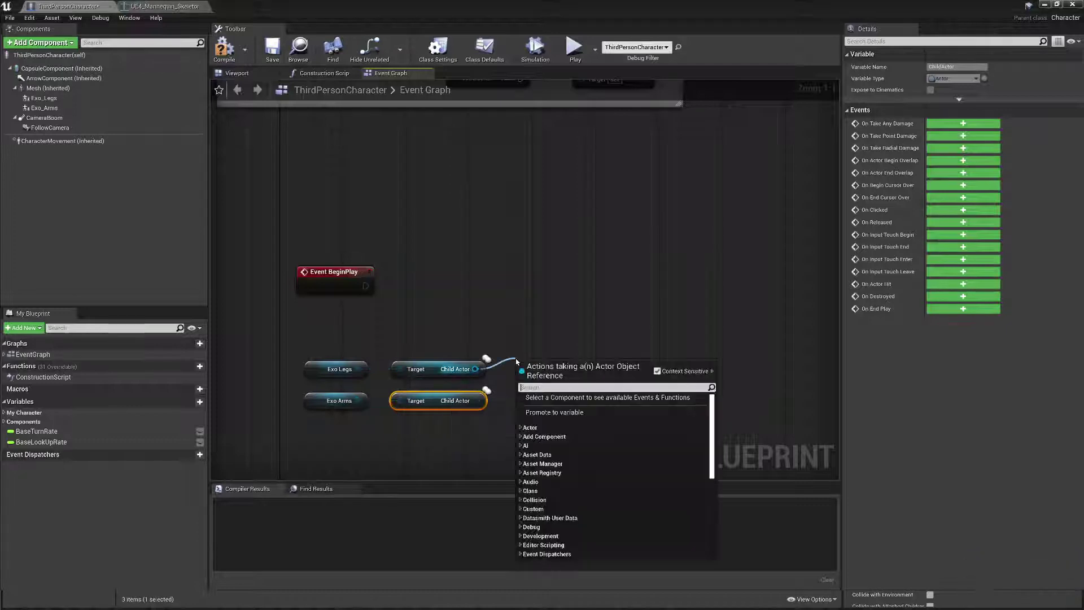
type("set reference skel")
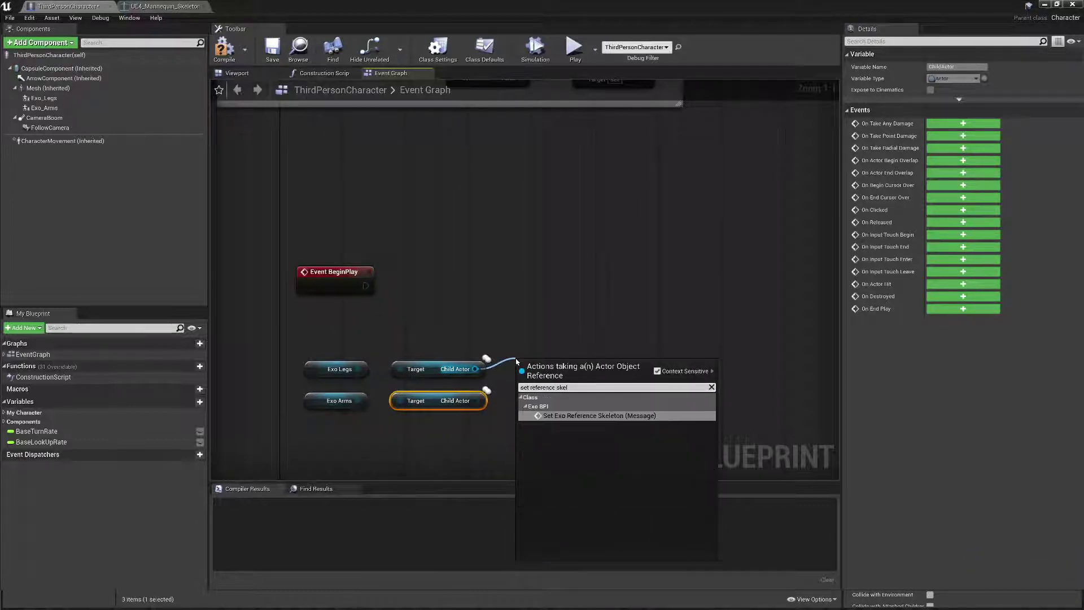
key("Return")
left_click_drag(547, 372, 547, 262)
- Feed a Mesh reference into the node's Reference Skeleton input and connect Event BeginPlay to its execution input
left_click_drag(44, 90, 500, 276)
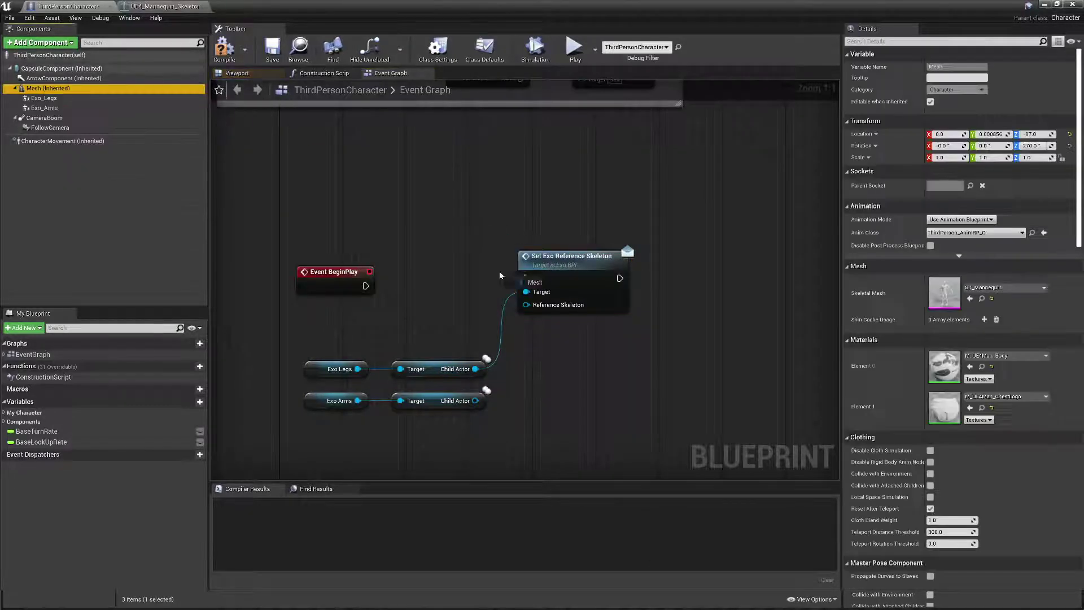
left_click_drag(410, 309, 411, 309)
left_click_drag(526, 304, 458, 313)
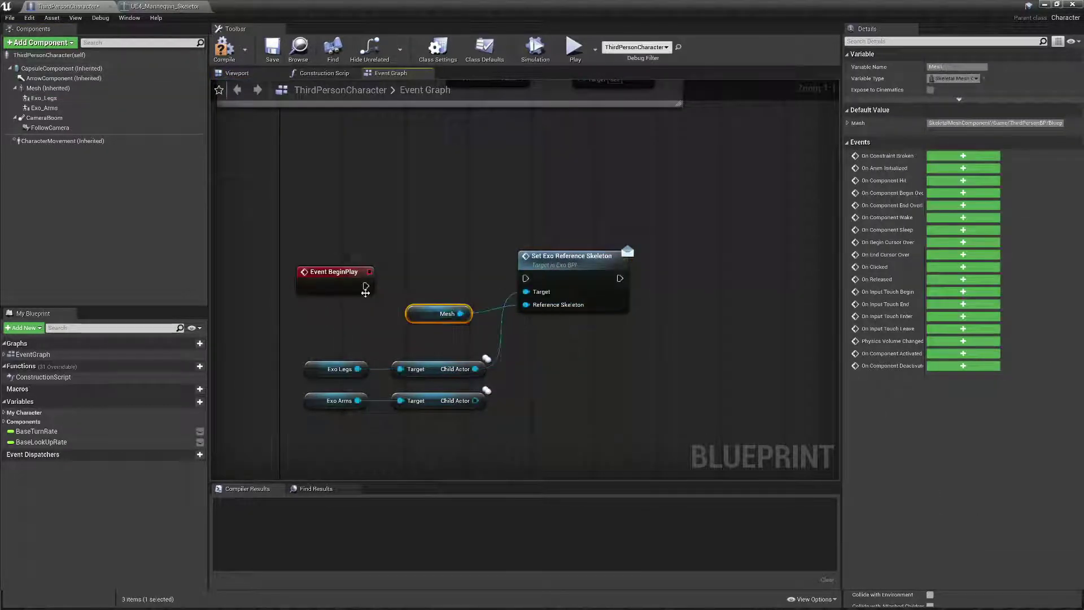
left_click_drag(366, 286, 529, 279)
left_click_drag(546, 272, 543, 281)
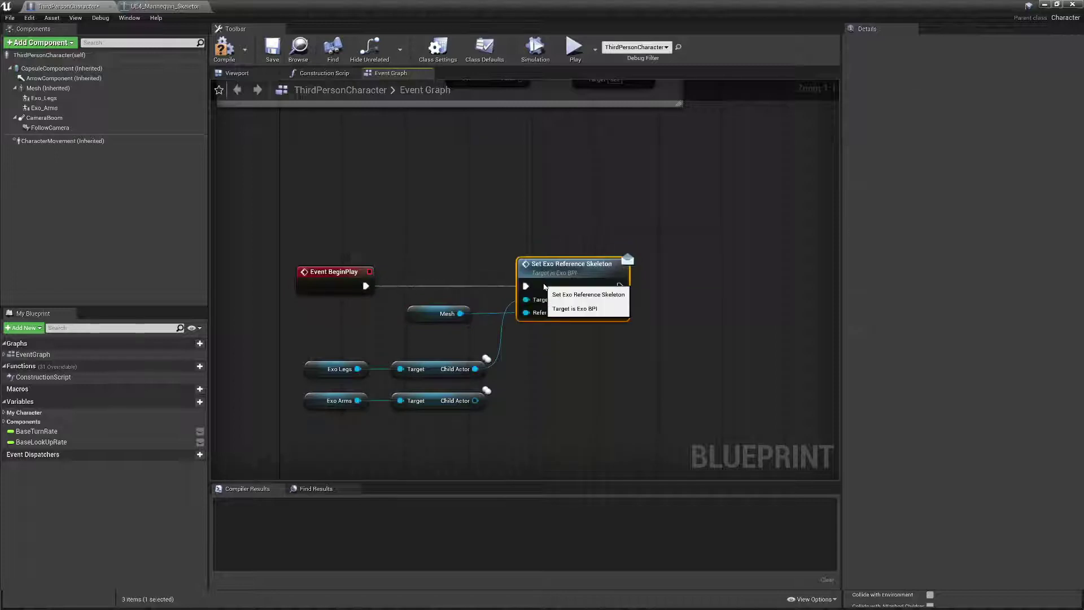
- Duplicate the Set Exo Reference Skeleton node, chain it after the first, and connect the Exo Arms child actor and Mesh to it
left_click_drag(560, 356, 605, 276)
key("ctrl+v")
left_click_drag(475, 400, 461, 314)
left_click_drag(621, 287, 676, 286)
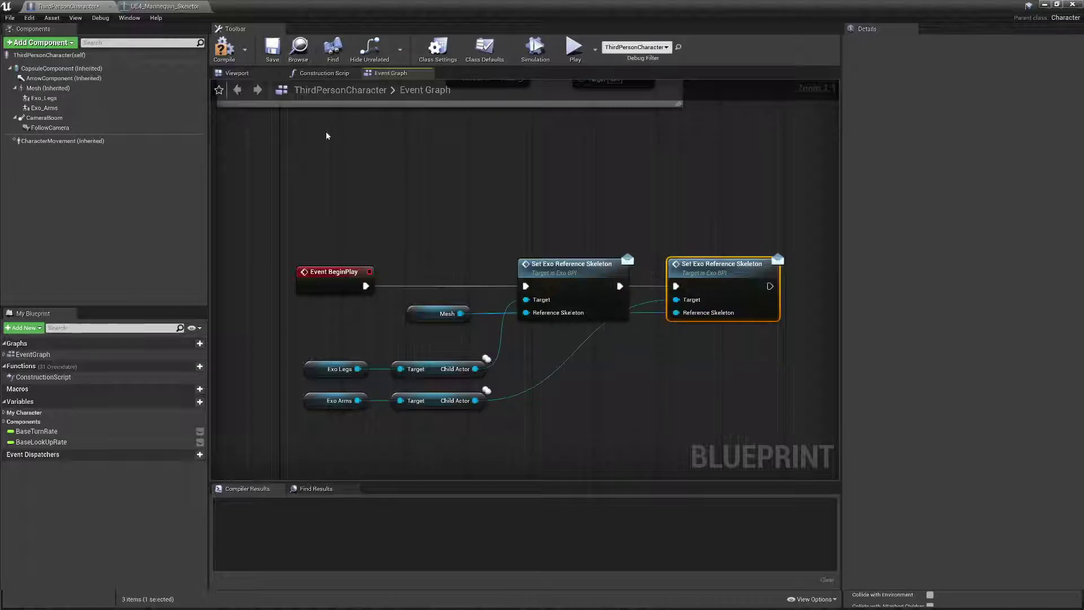
- Compile the ThirdPersonCharacter blueprint and look over the character with its exoskeleton in the viewport
left_click(232, 49)
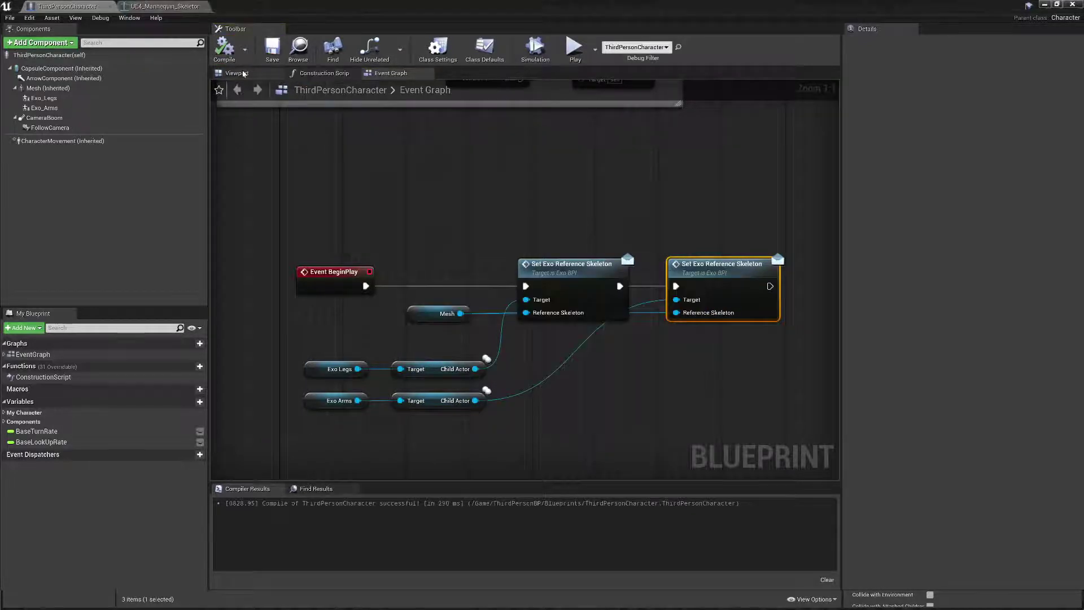
left_click(237, 73)
right_click_drag(525, 226, 757, 164)
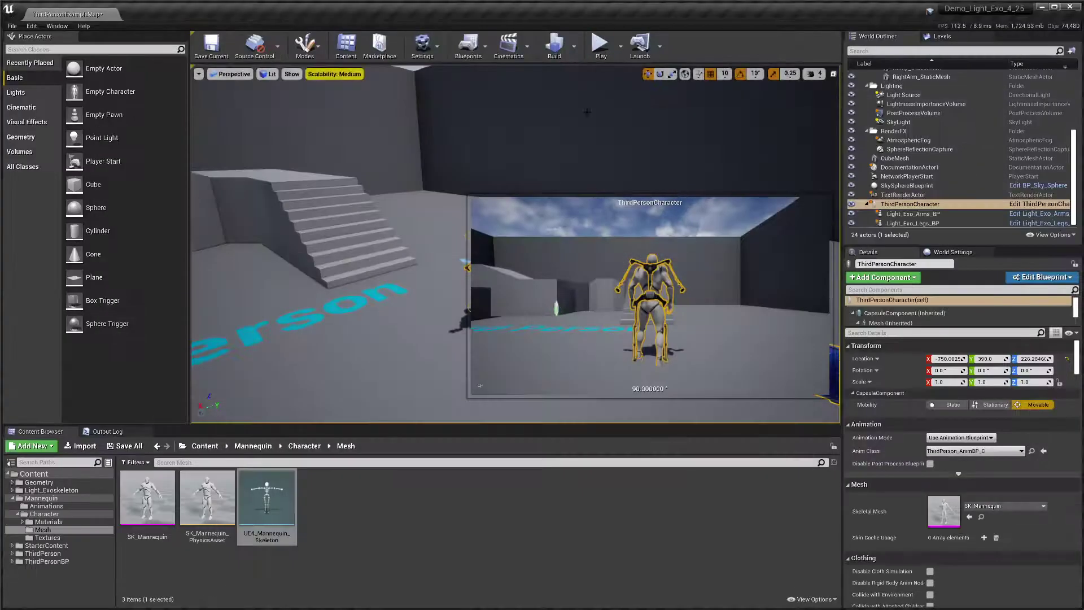
- Play the level and make the character run and jump to check the exoskeleton's movement, ending the session afterward
left_click(600, 43)
key("w")
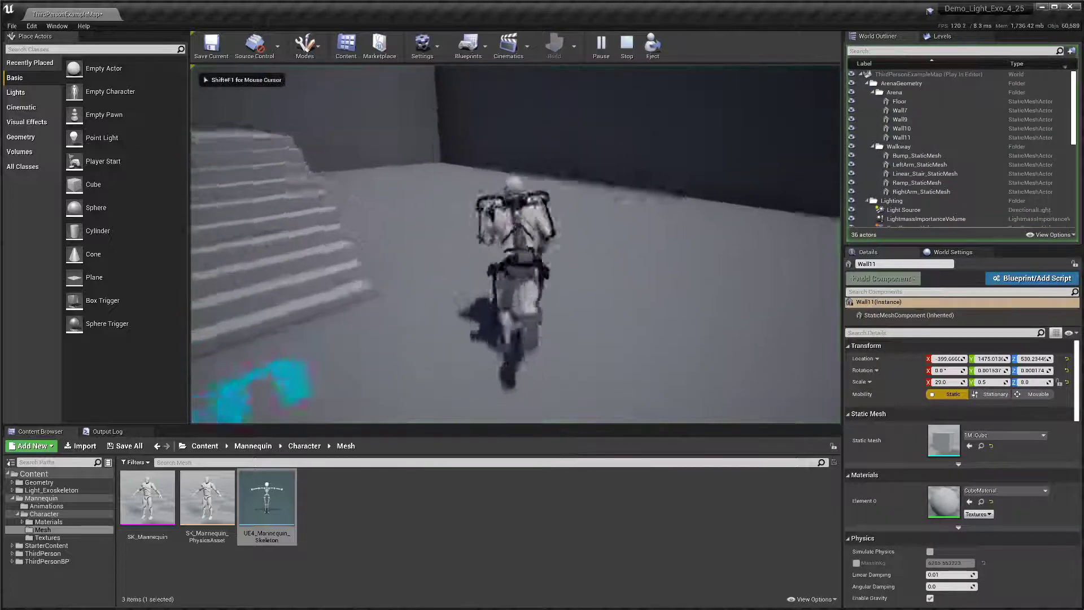
key("w")
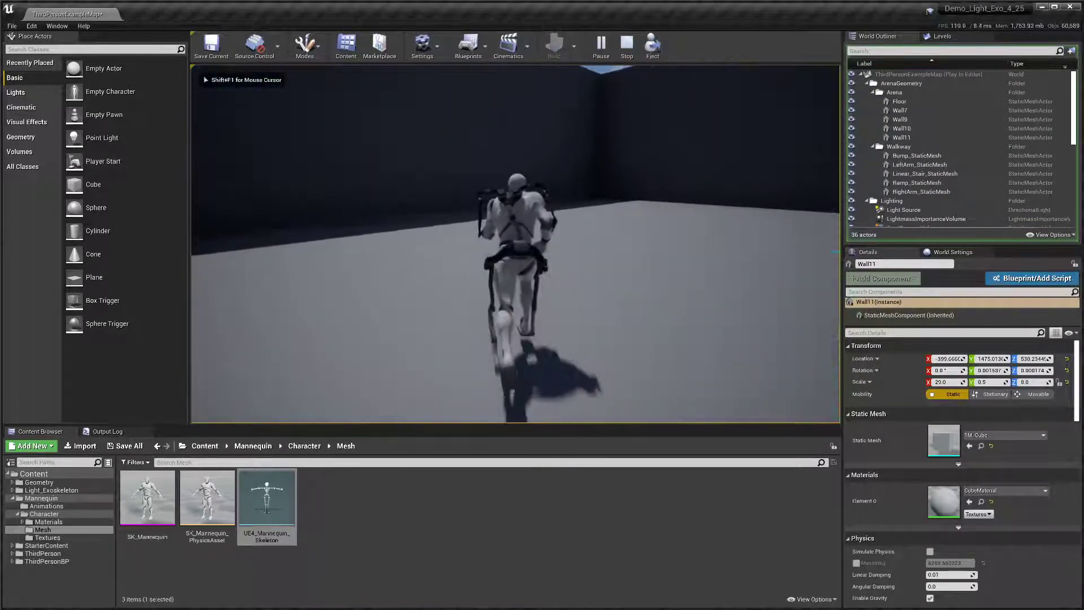
key("space")
key("w")
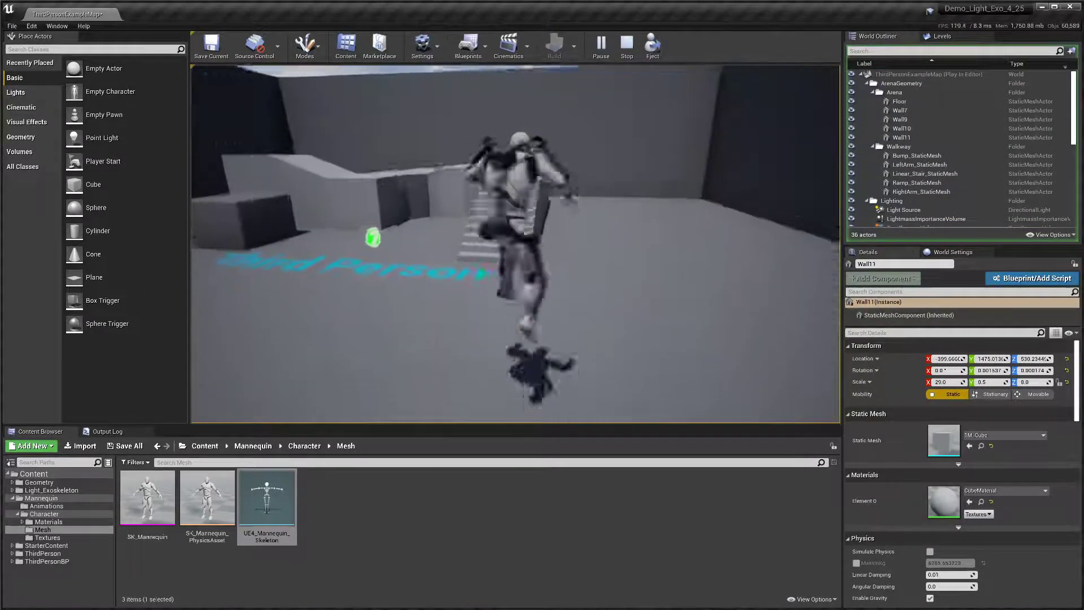
key("Escape")
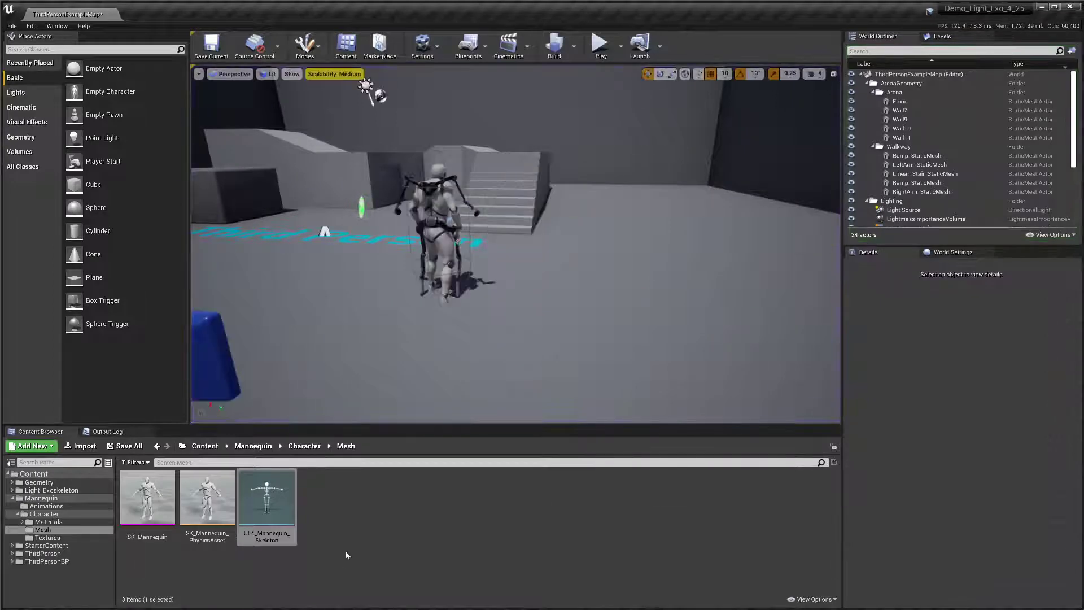
- Open UE4_Mannequin_Skeleton, select upperarm_lSocket and view its placement from the mannequin's front
double_click(267, 500)
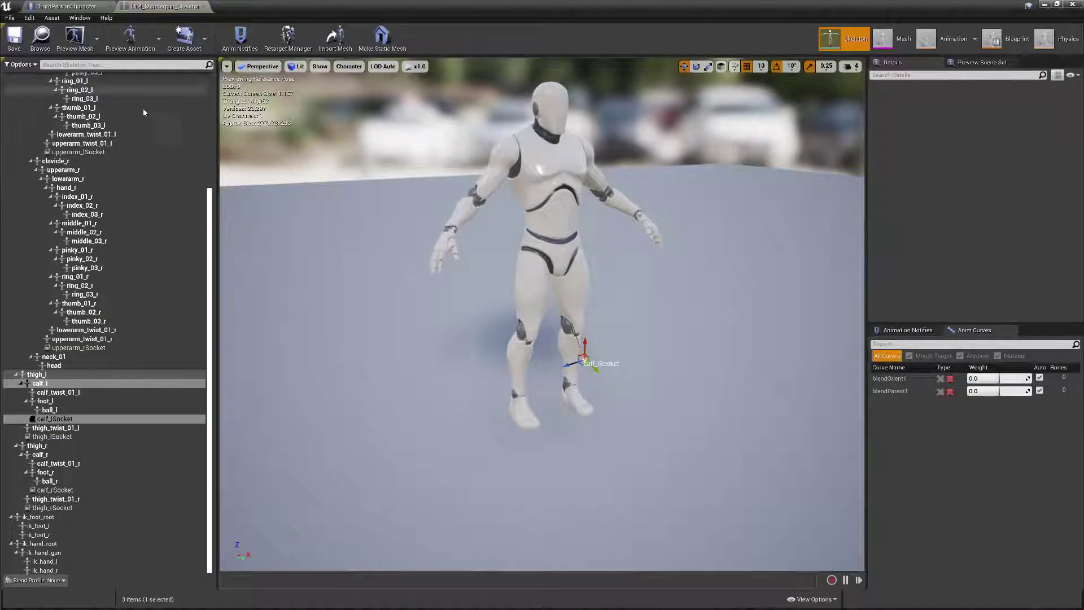
left_click(85, 152)
right_click_drag(452, 254, 316, 203)
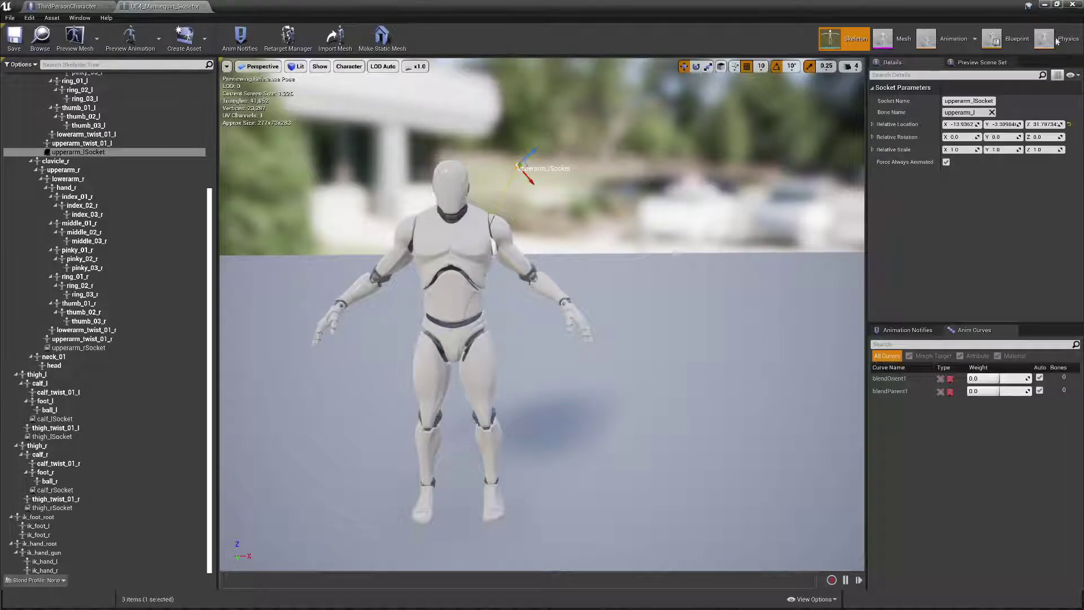
- Return to the level and play it again, running and jumping to examine how the exoskeleton follows the arms and legs
left_click(1041, 8)
left_click(600, 48)
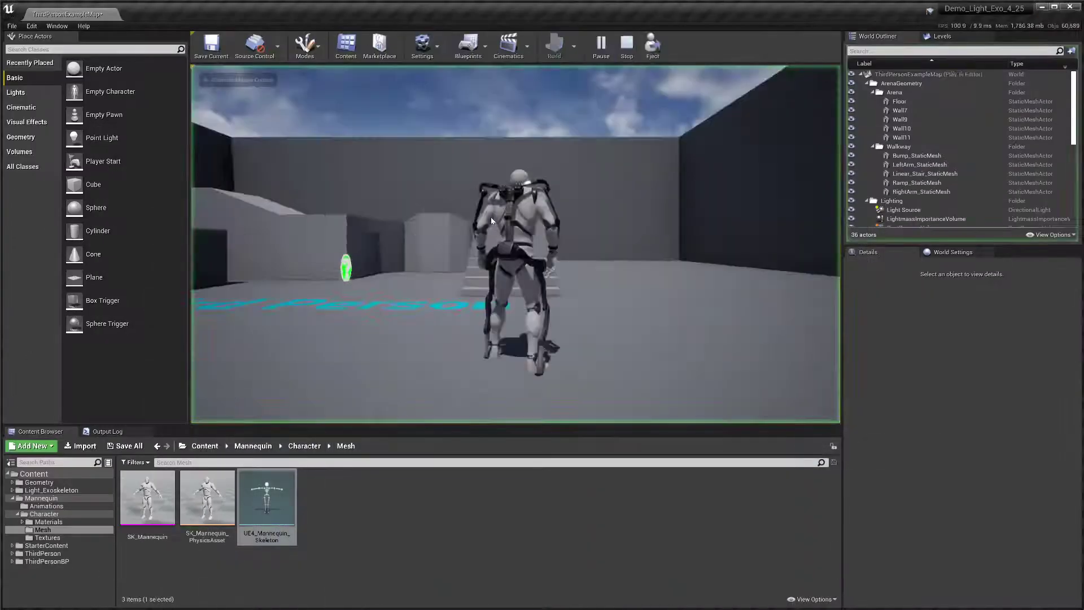
key("s")
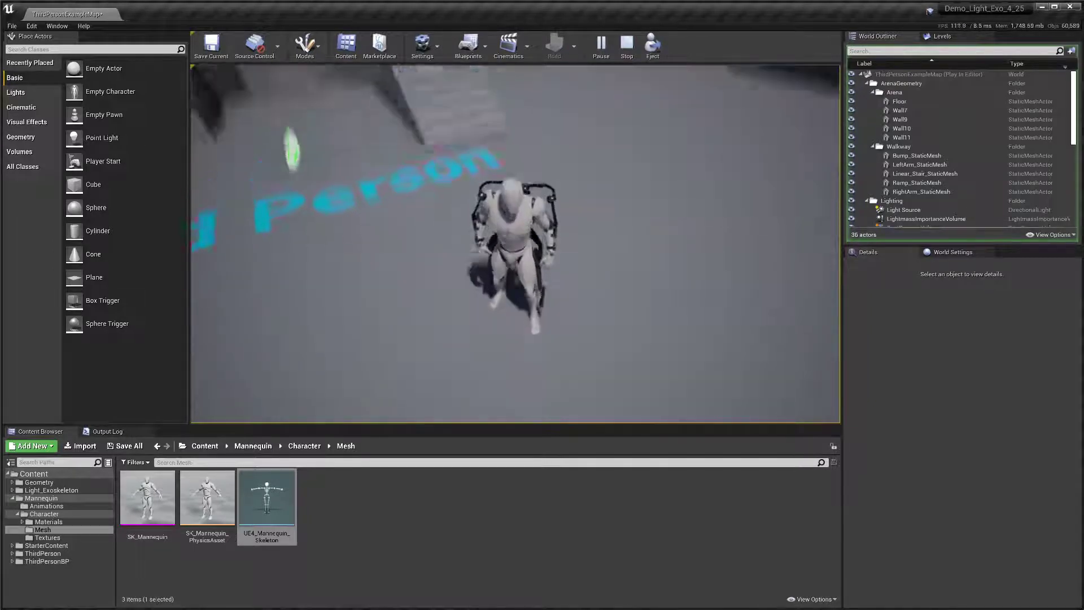
key("space")
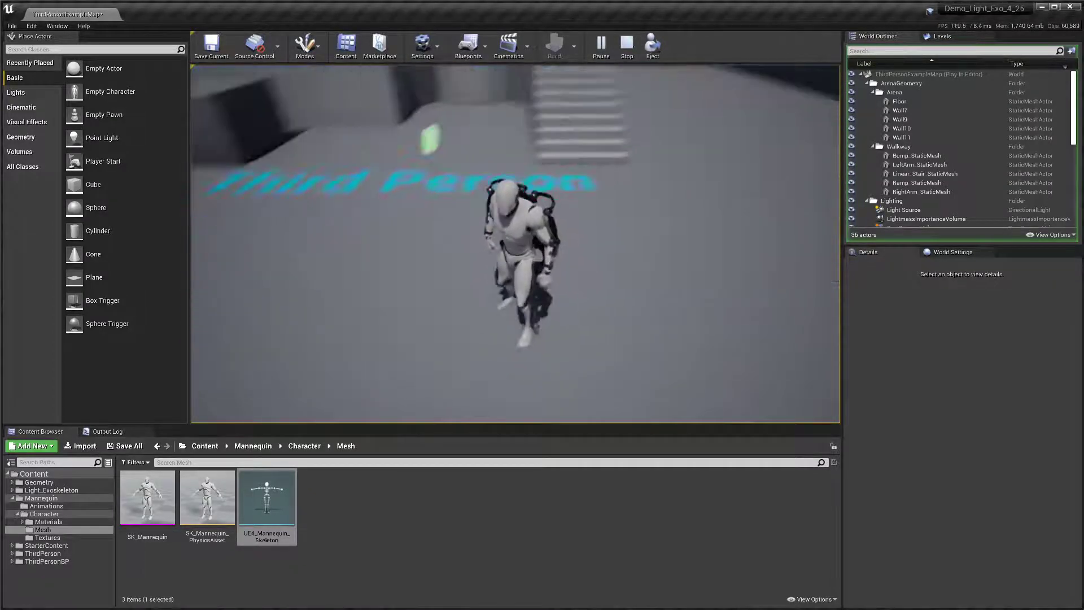
key("w")
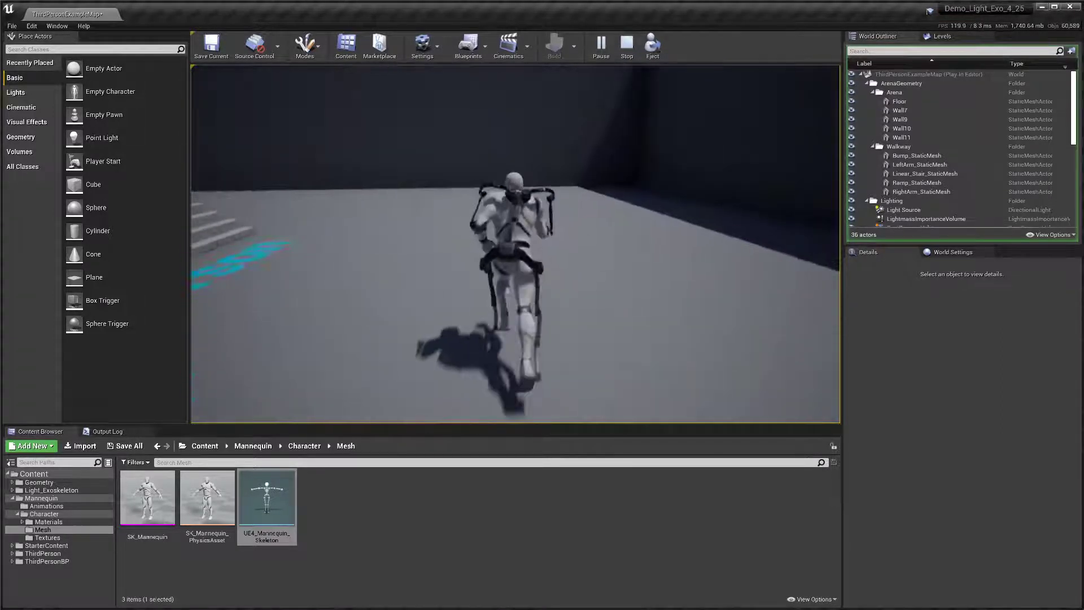
key("space")
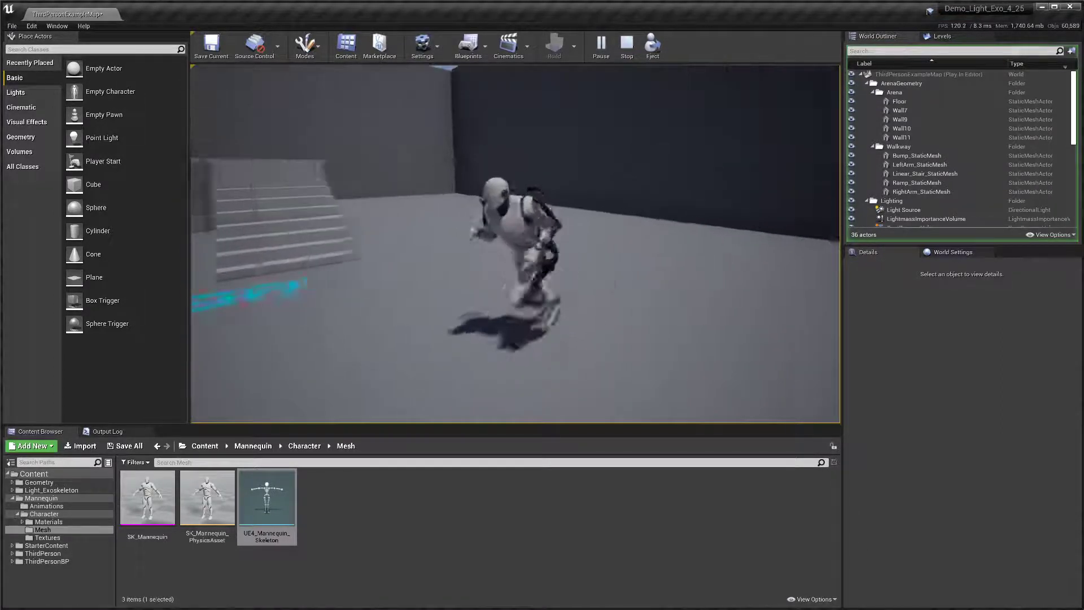
key("space")
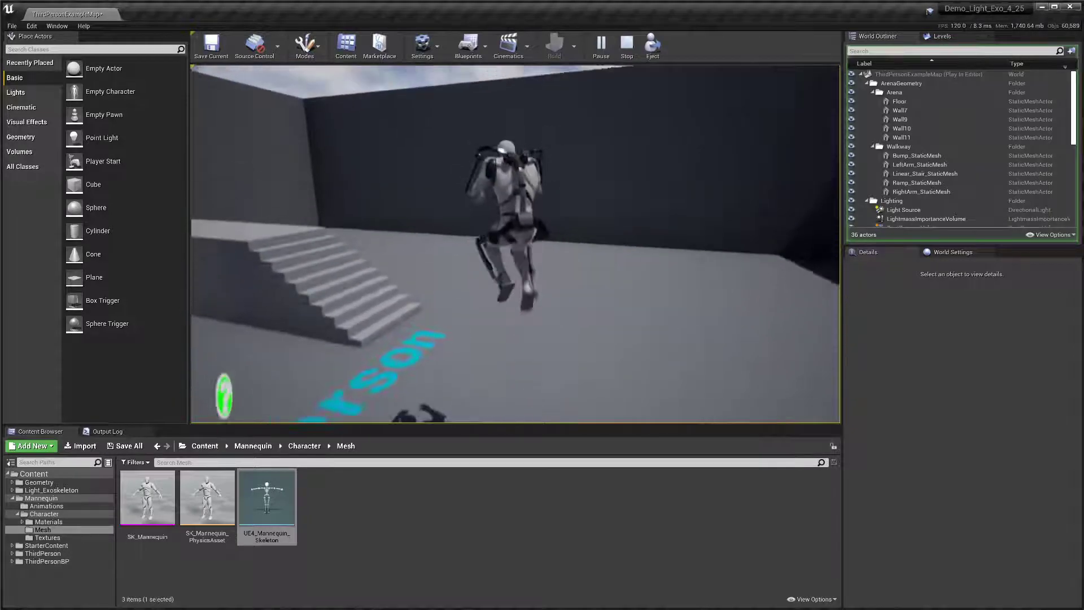
key("space")
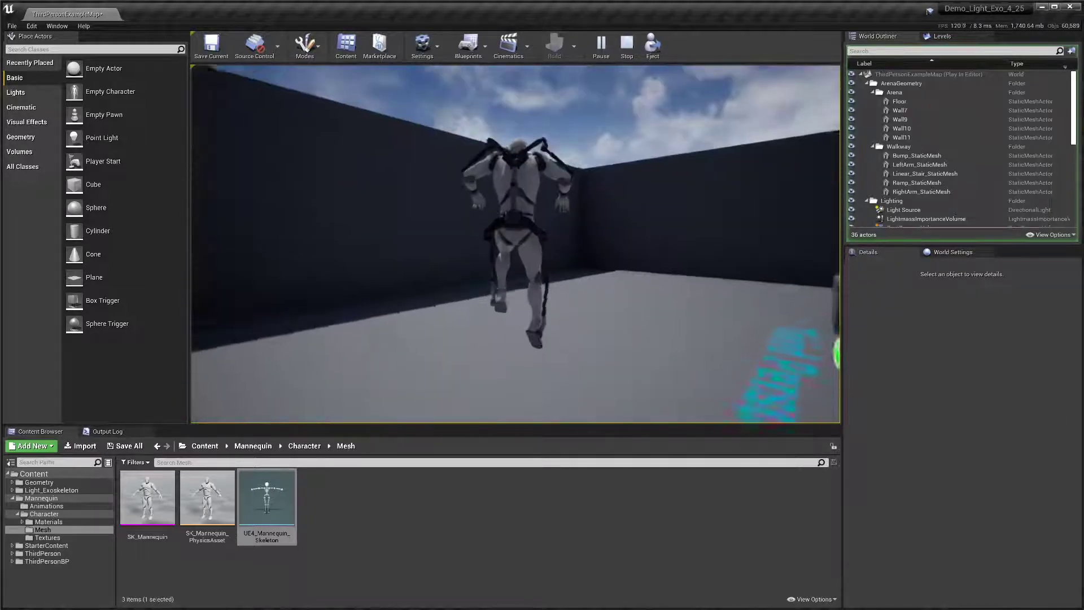
key("space")
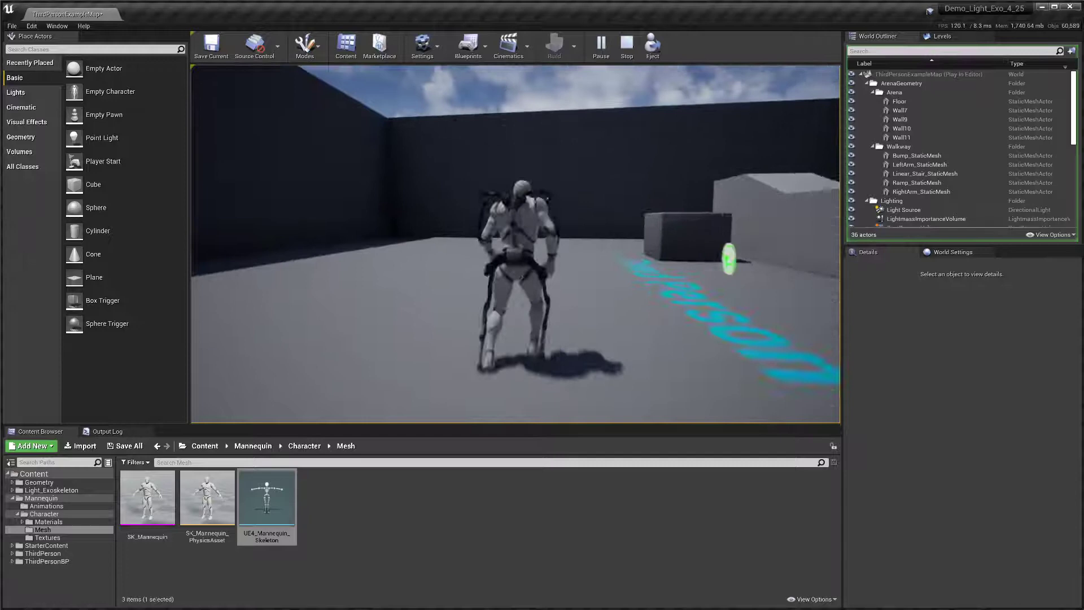
key("space")
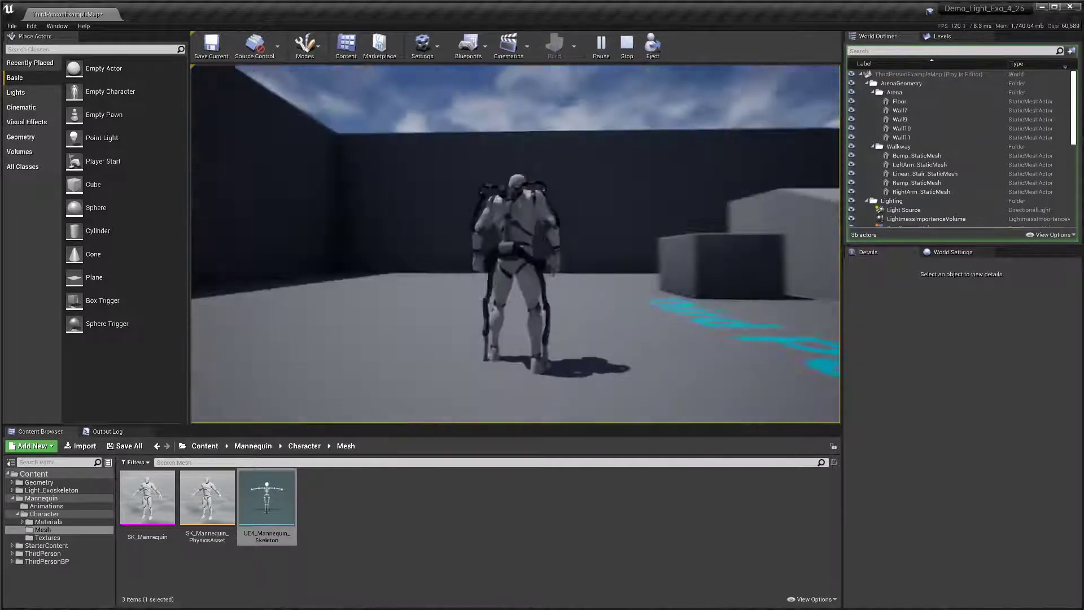
key("space")
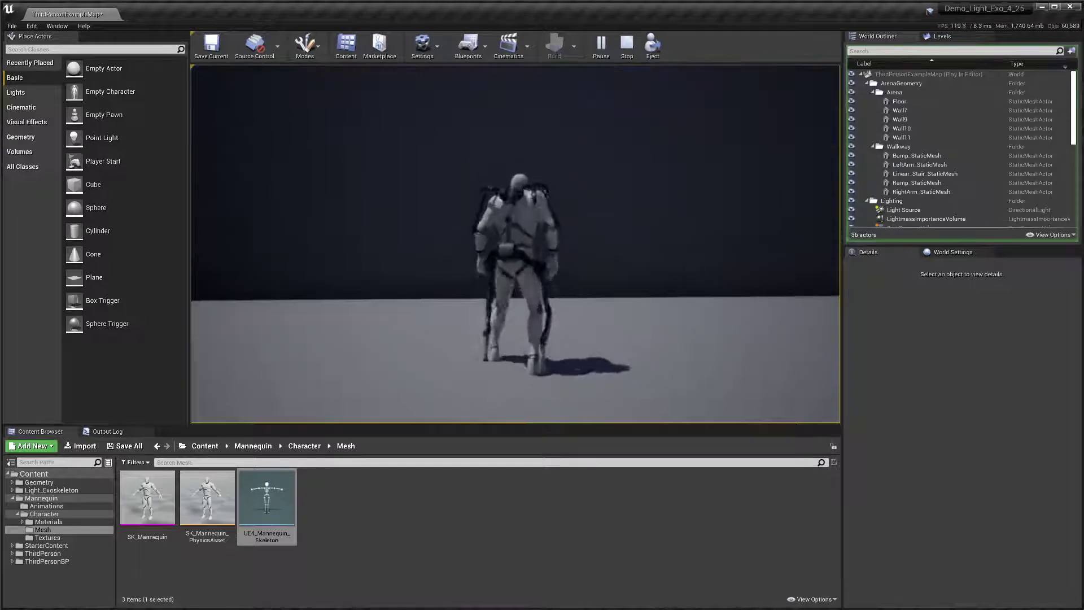
key("Escape")
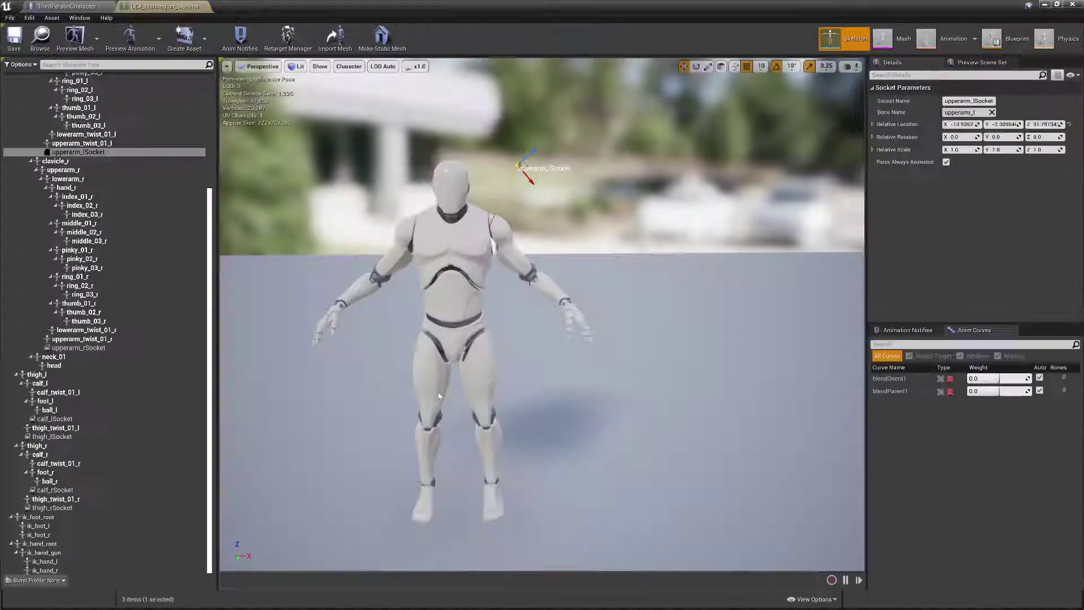
- Move upperarm_lSocket close to the left shoulder, at about X -0.93, Y -3.39, Z 16.48, and select the thigh_r bone
scroll(589, 171, "up", 3)
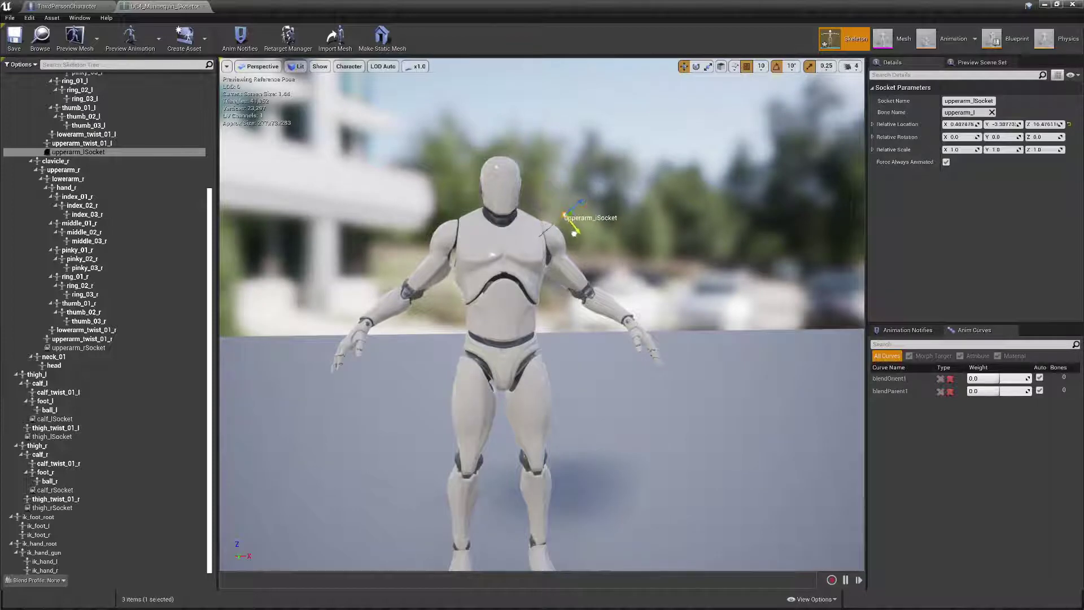
left_click_drag(573, 234, 571, 231)
middle_click_drag(344, 426, 344, 565)
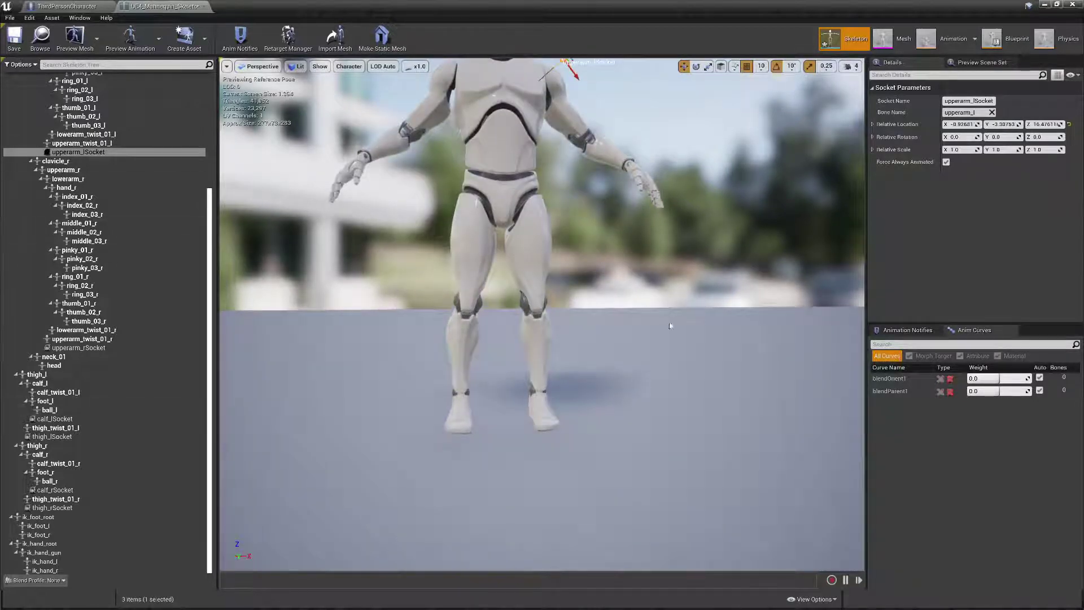
left_click(471, 264)
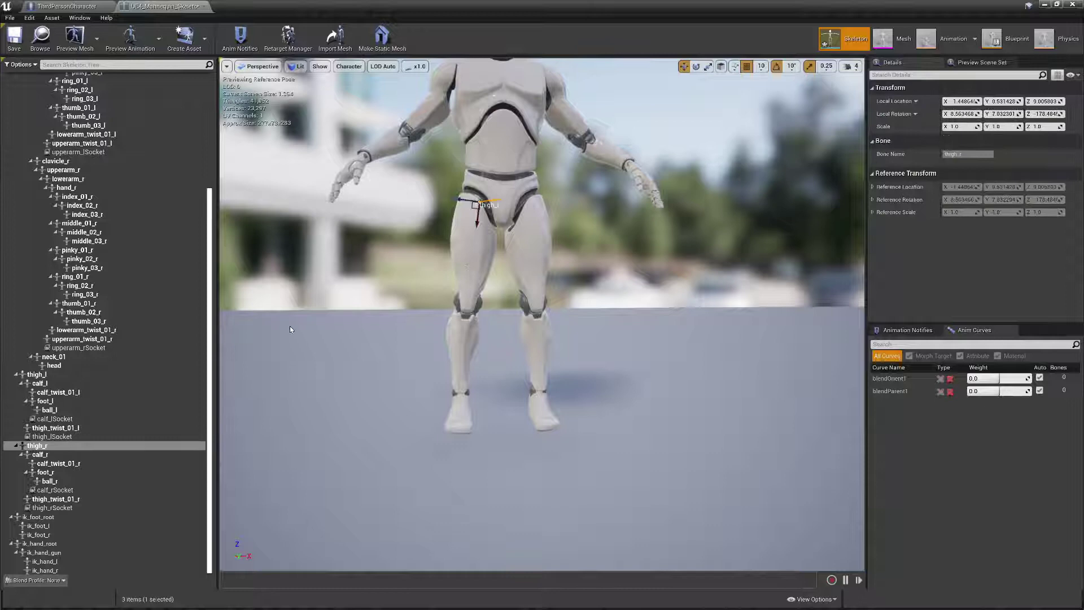
- Check calf_rSocket, and move thigh_rSocket beside the right knee to about X 38.7, Y -5.2, Z 9.58
left_click(55, 490)
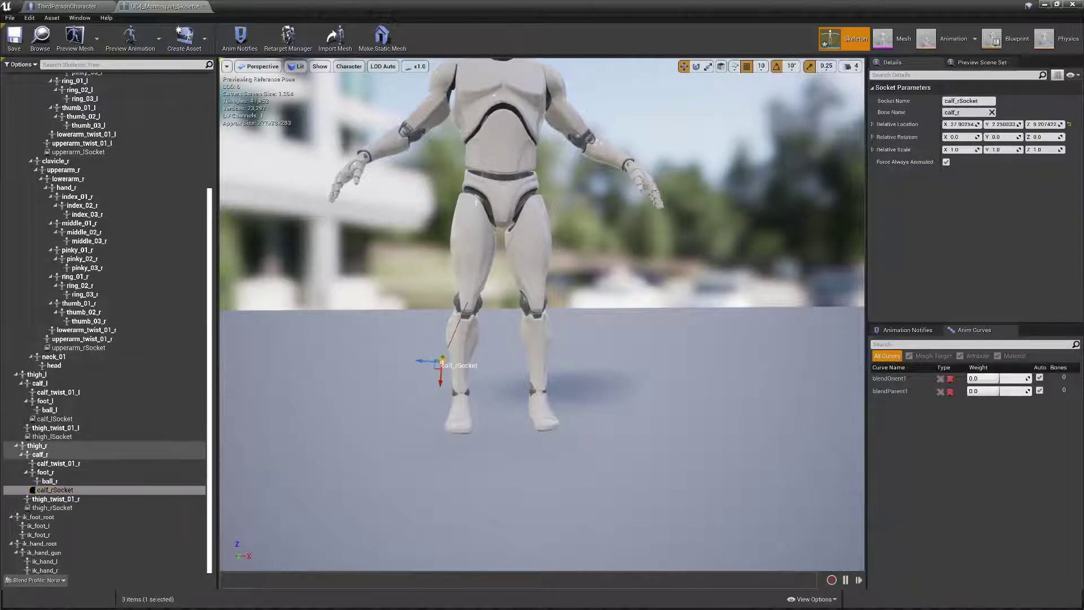
scroll(442, 361, "up", 5)
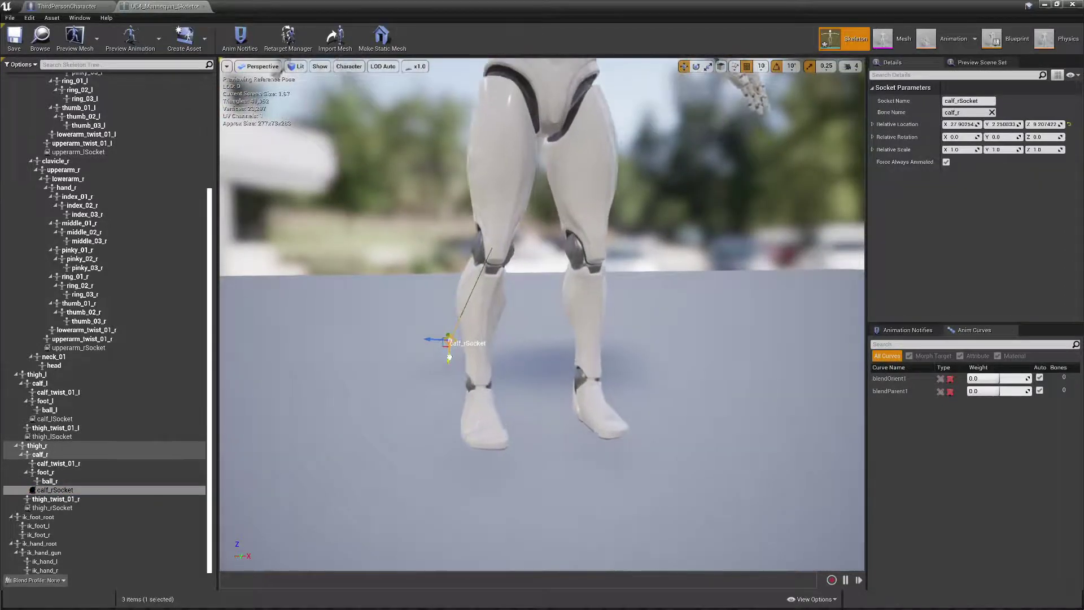
left_click(70, 508)
left_click(435, 232)
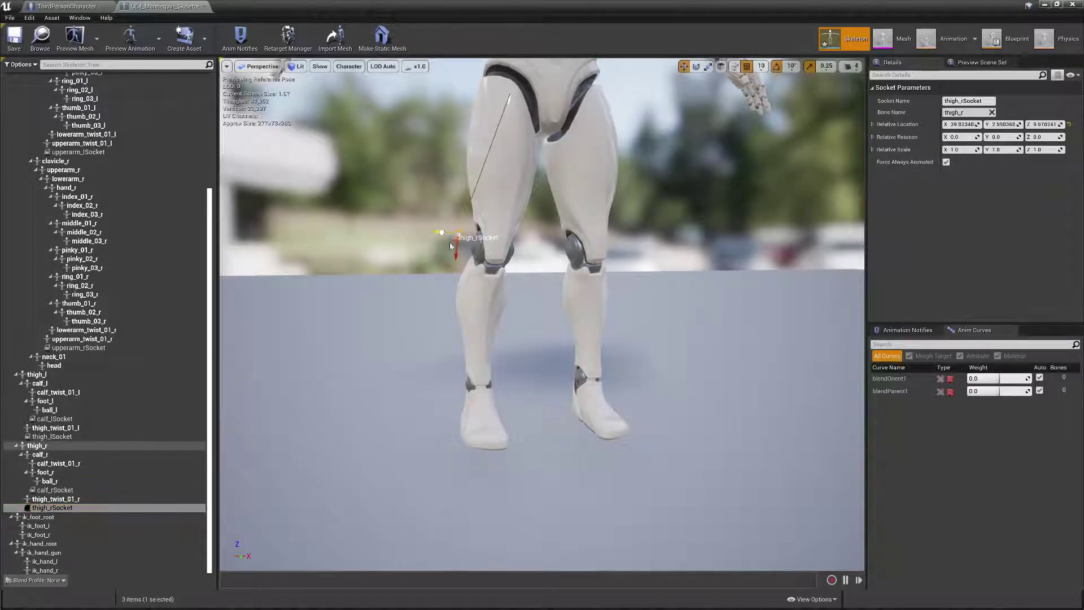
key("a")
right_click_drag(450, 247, 700, 246)
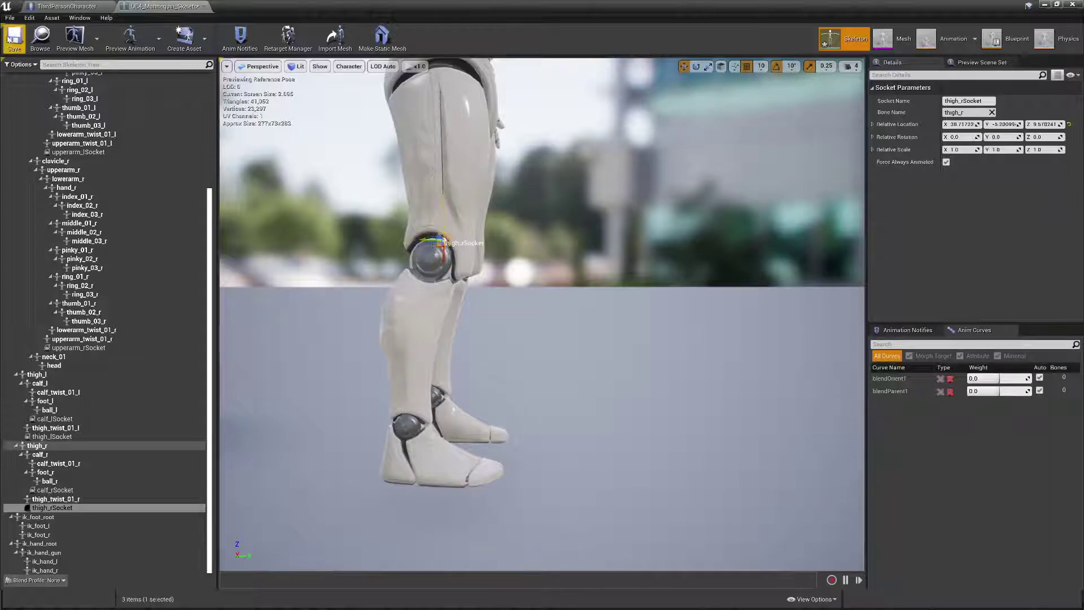
- Return to the level and play it, running and jumping to check the adjusted exoskeleton fit, ending the session afterward
left_click(1045, 5)
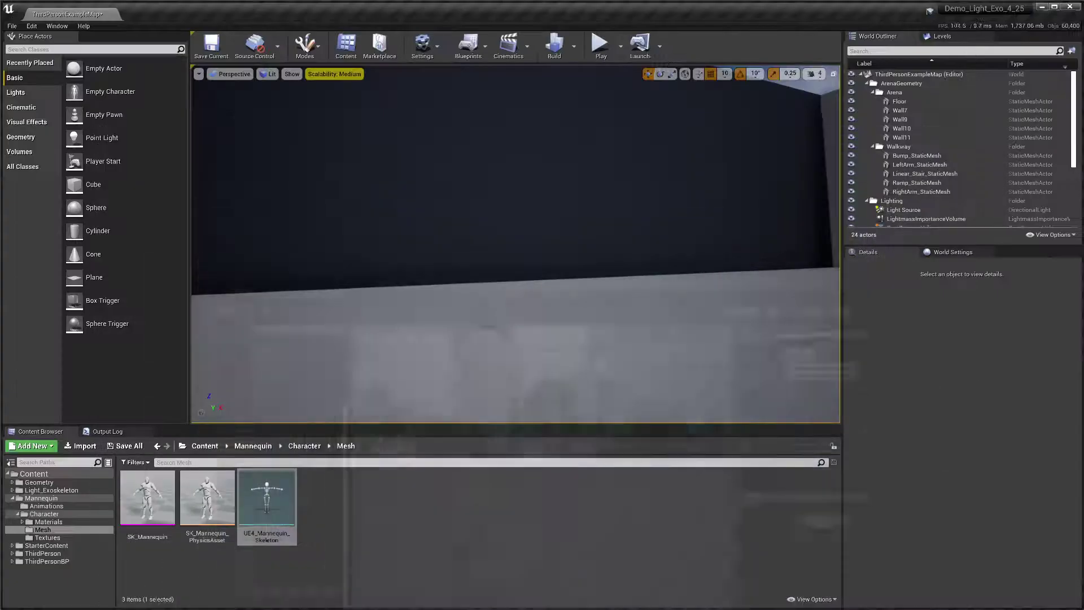
key("space")
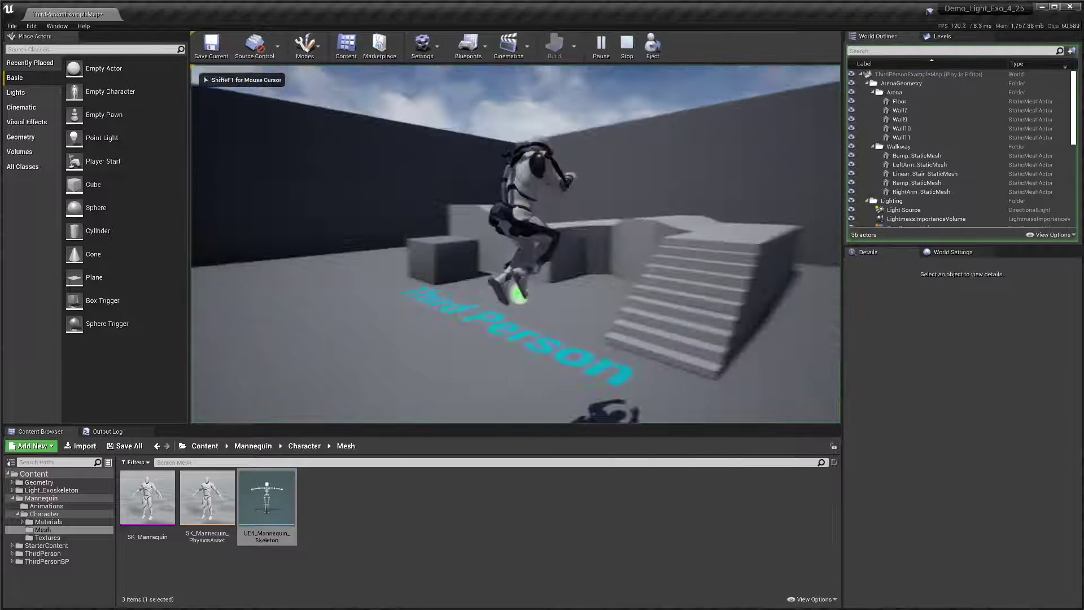
key("w")
key("space")
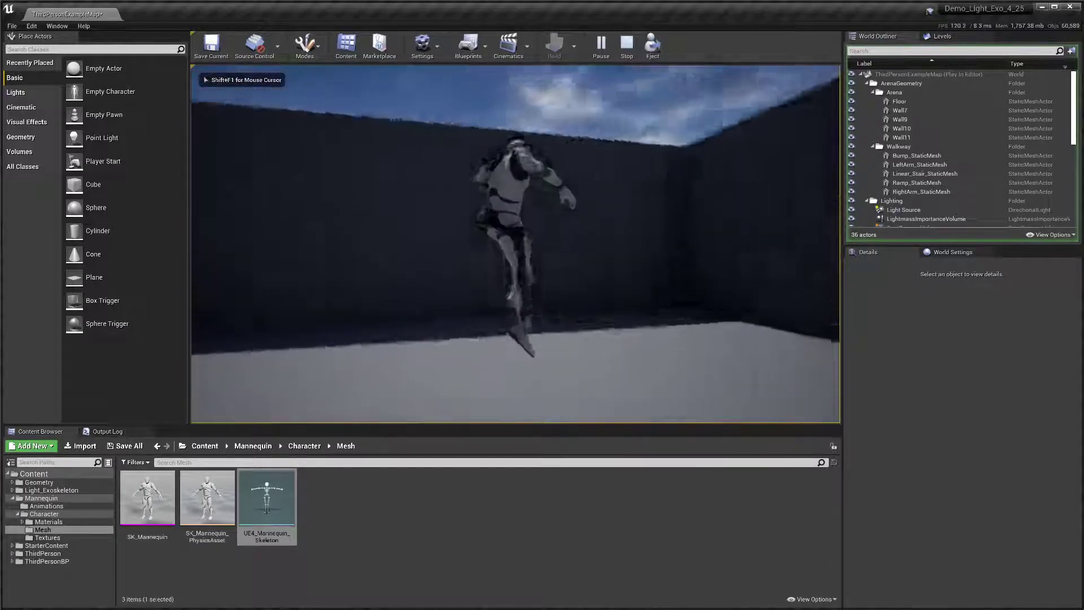
key("space")
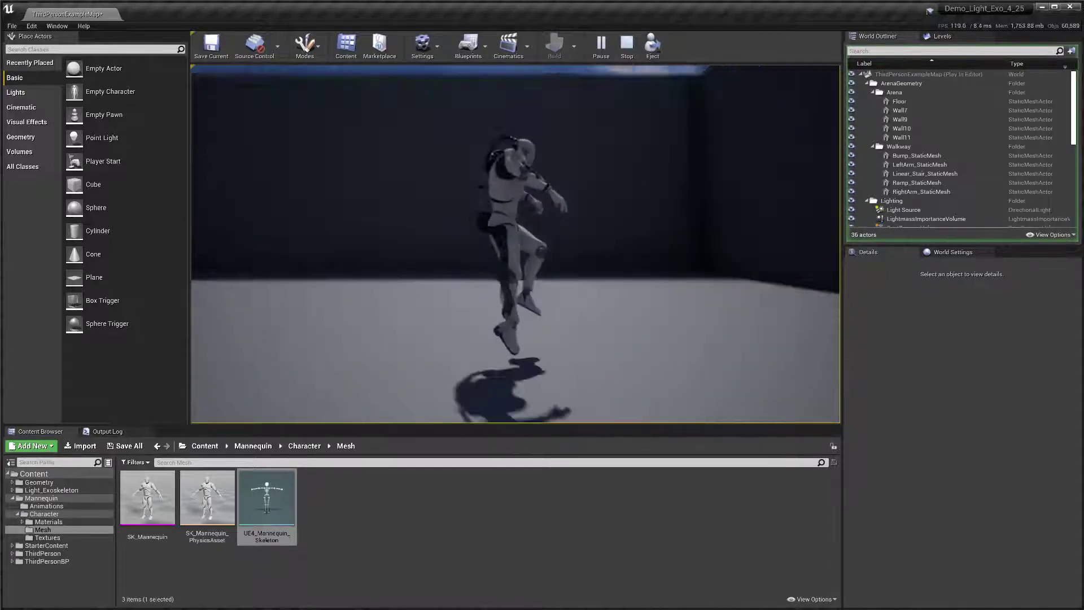
key("w")
key("space")
key("space")
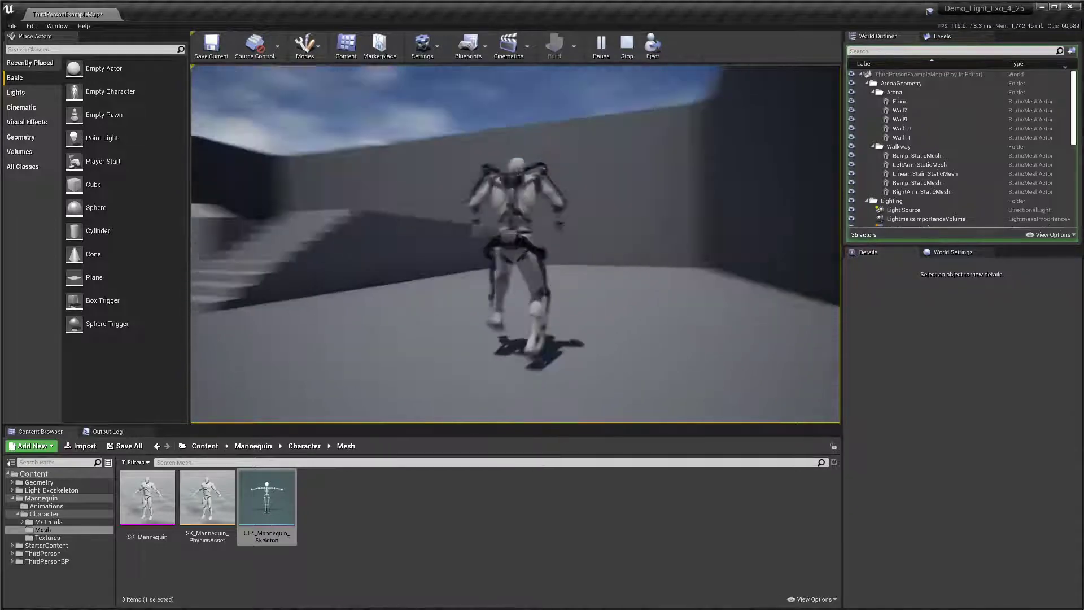
key("s")
key("w")
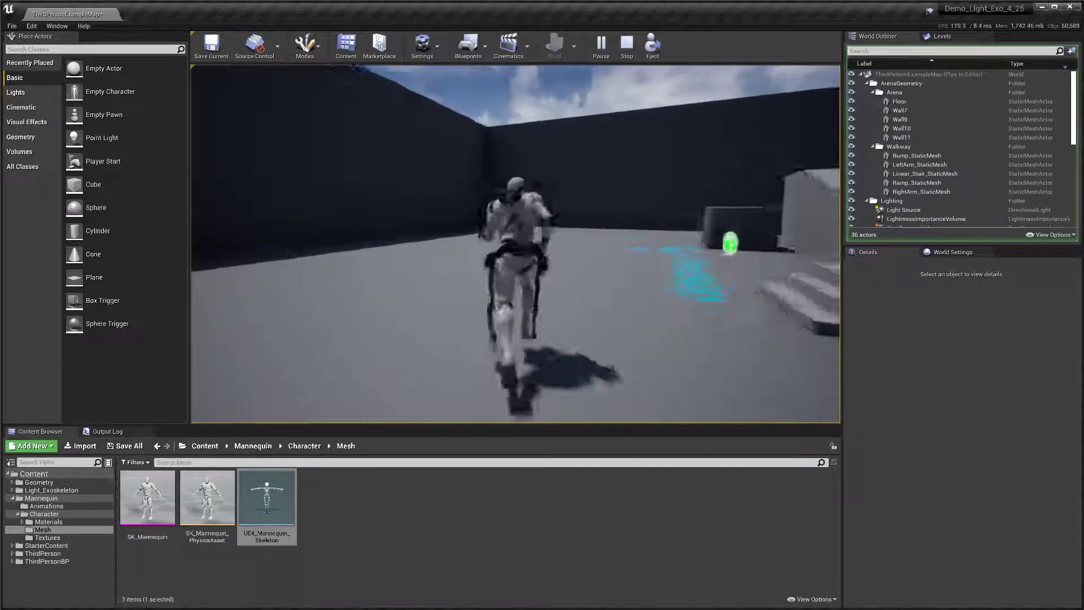
key("Escape")
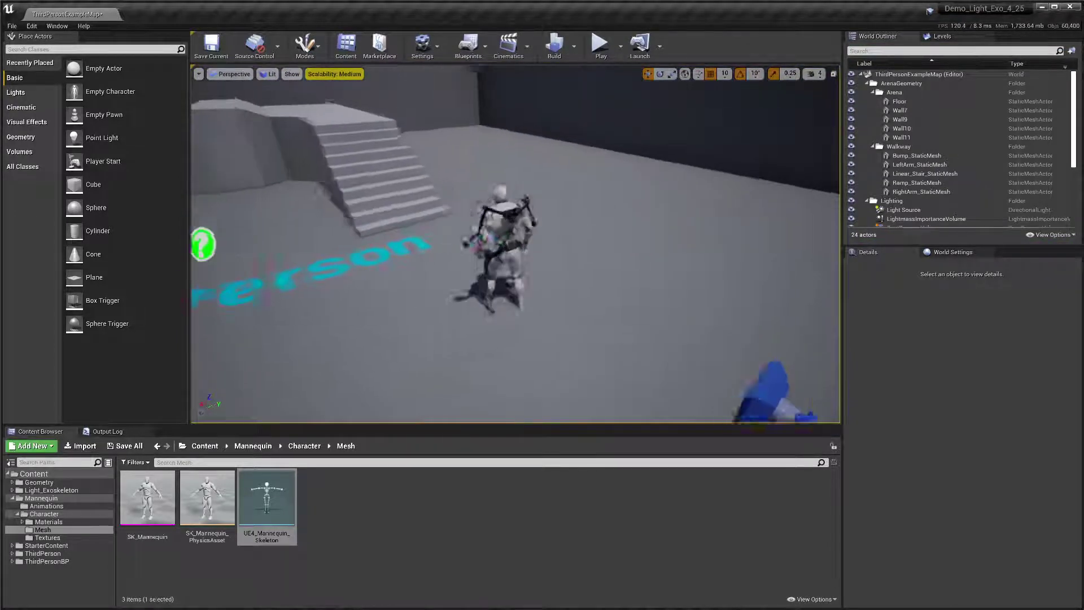
- Select the ThirdPersonCharacter in the level, locate its asset in the project content and open its blueprint for editing
right_click_drag(621, 255, 565, 254)
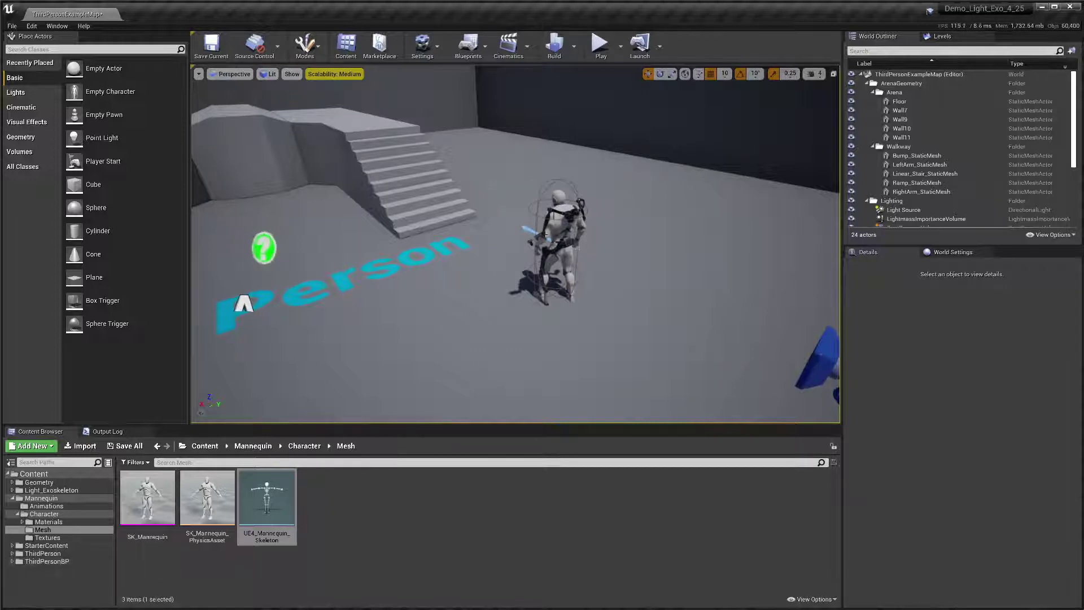
left_click(558, 221)
key("ctrl+b")
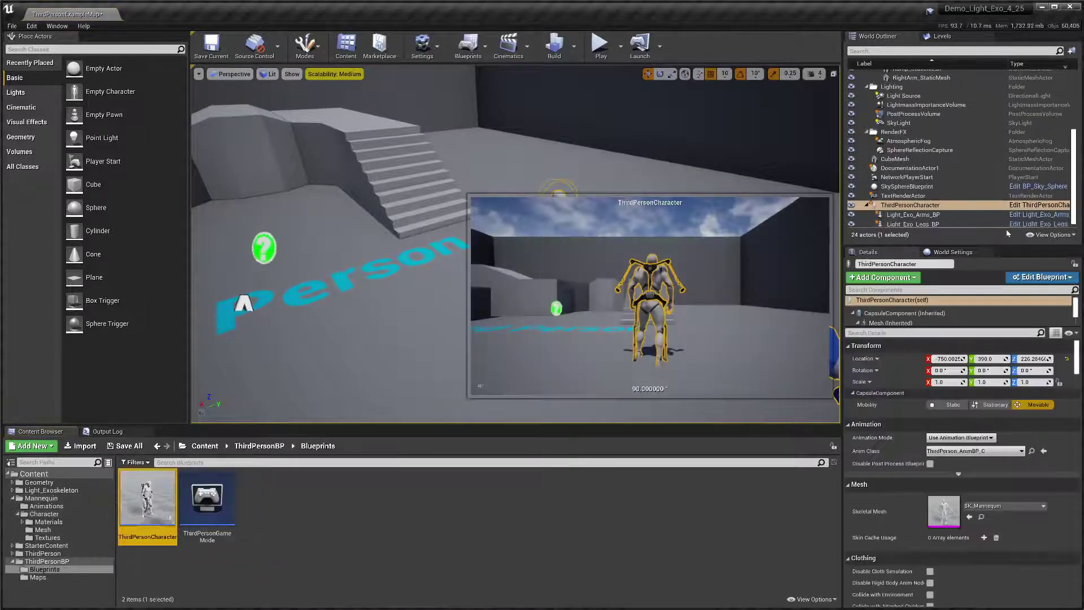
left_click(1035, 207)
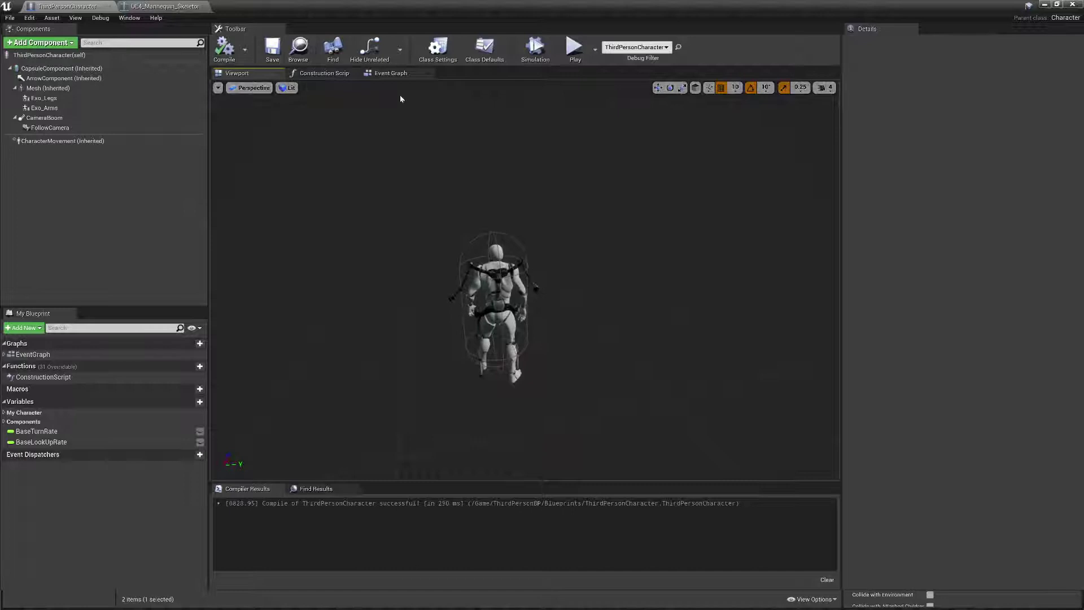
- Implement the Exo_BPI interface in the ThirdPersonCharacter class settings and compile the blueprint
left_click(437, 50)
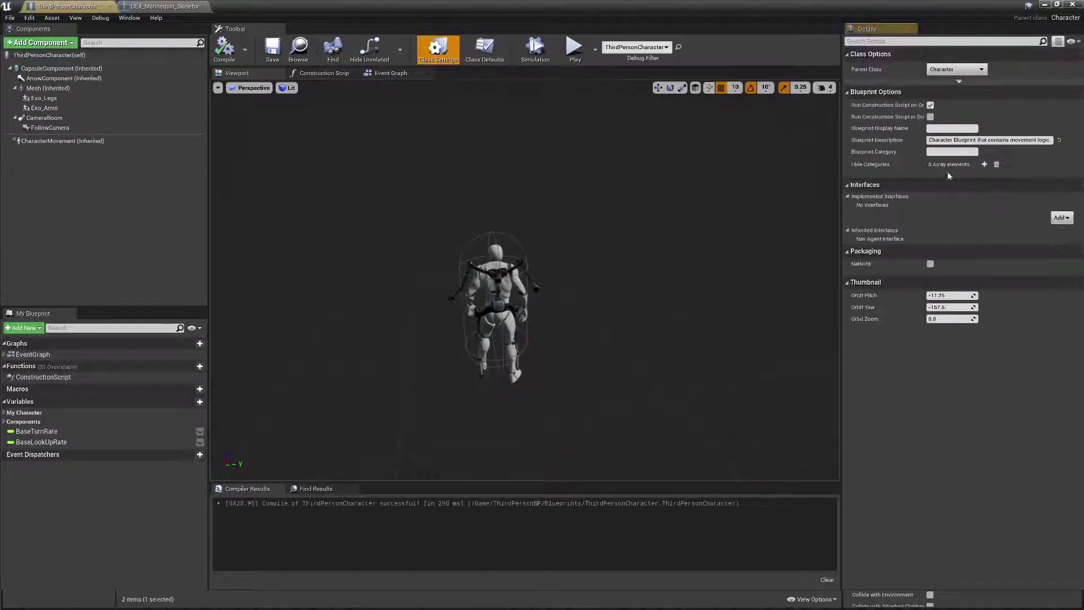
left_click(1062, 217)
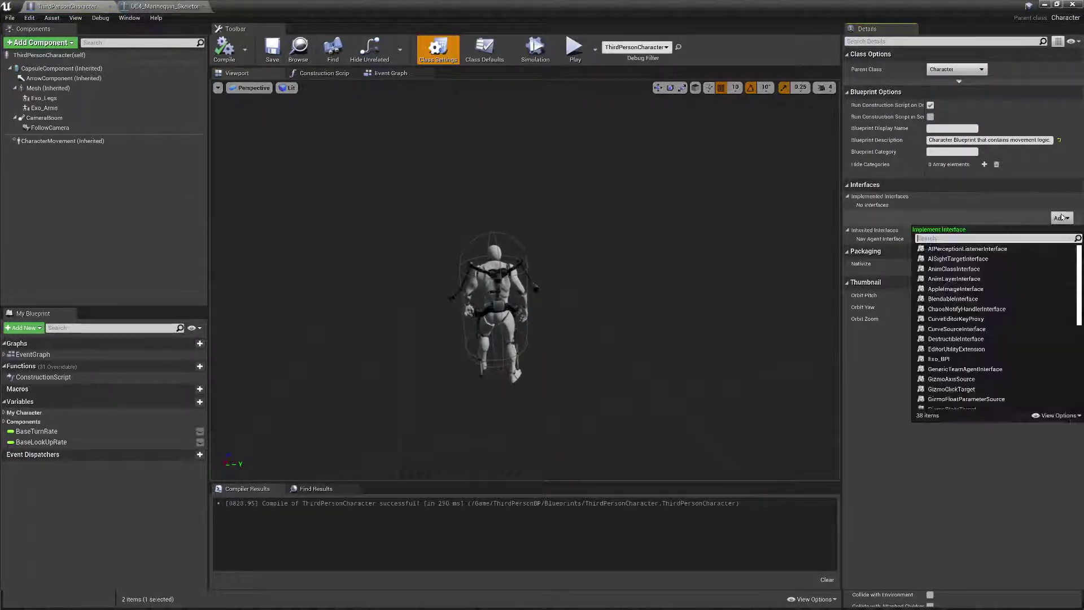
type("exo")
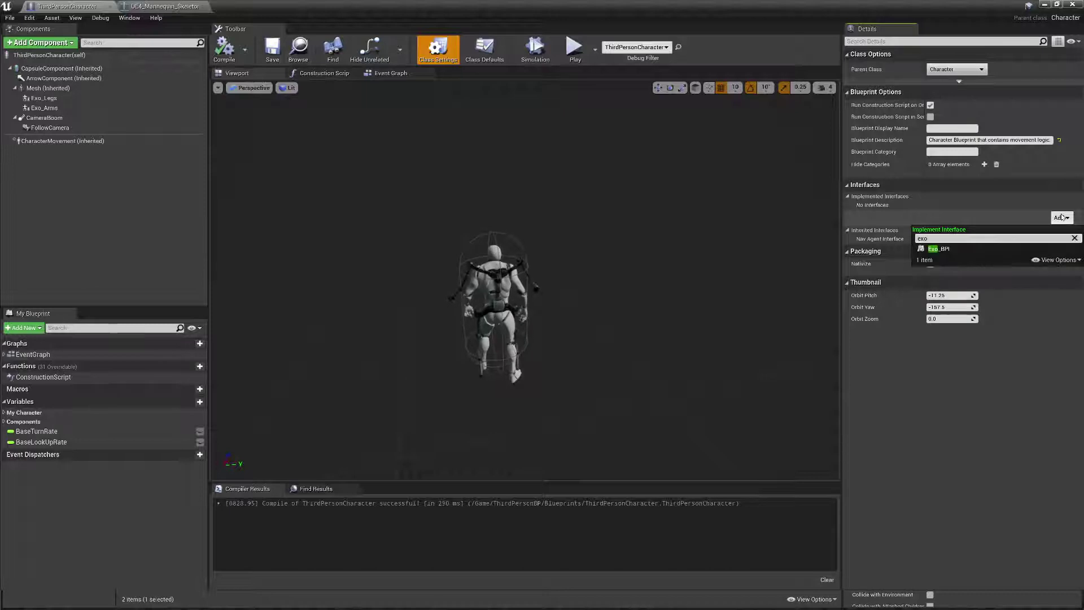
left_click(955, 249)
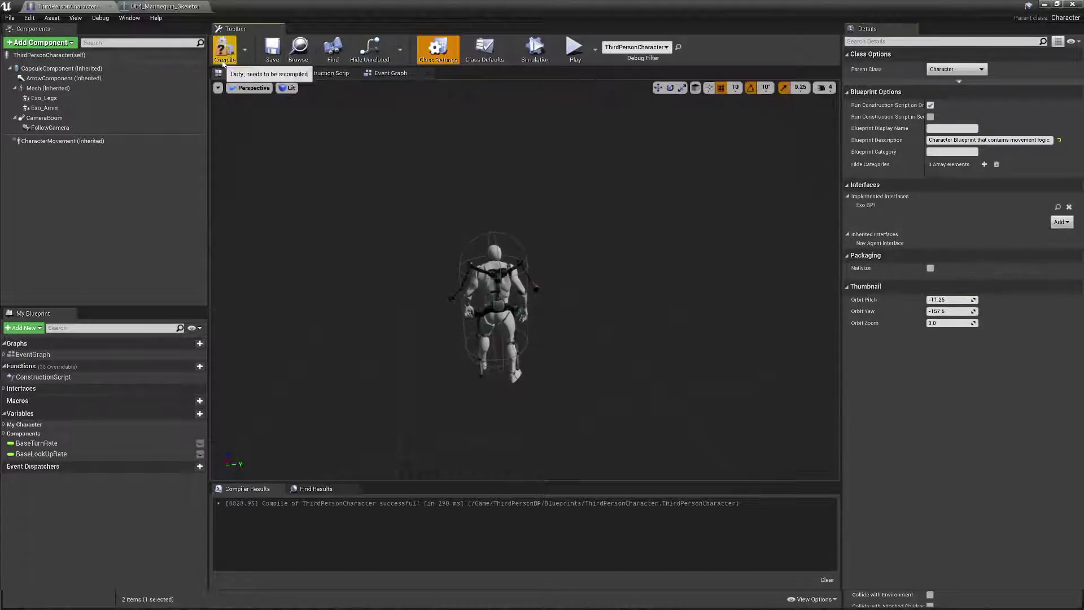
left_click(224, 57)
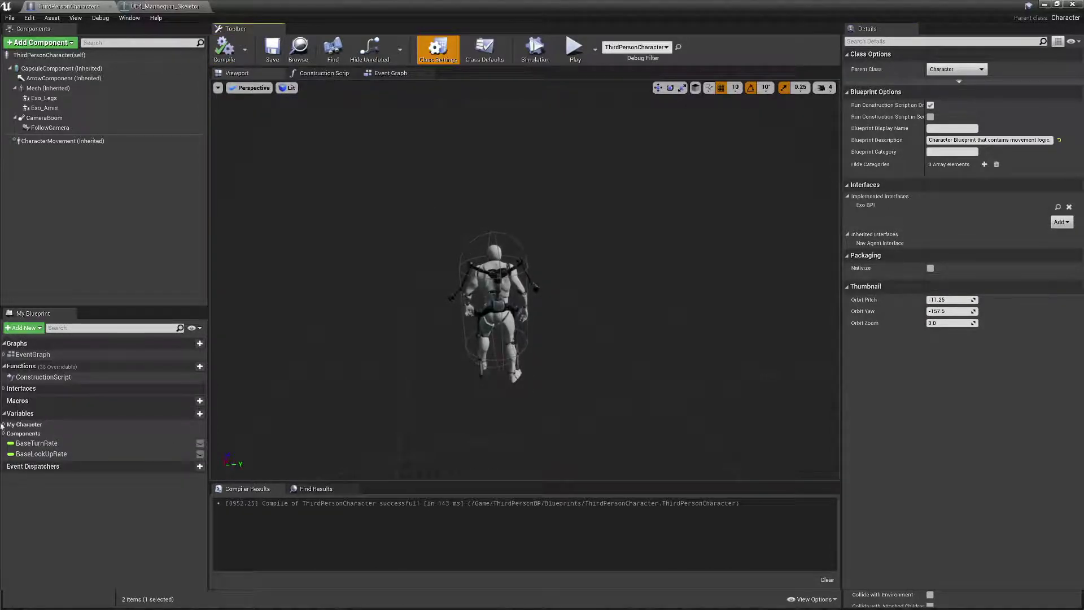
- Open the Get Exo Skeleton and Get Exo Bone Names interface functions, enabling True If Values Changed on the bone names Return Node
left_click(4, 390)
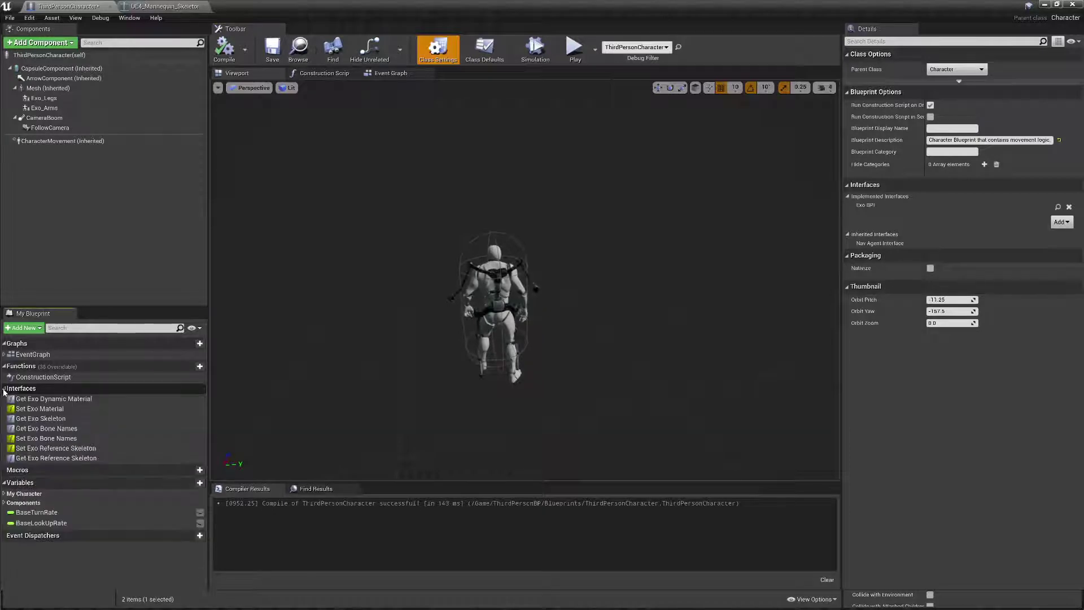
double_click(65, 419)
double_click(56, 429)
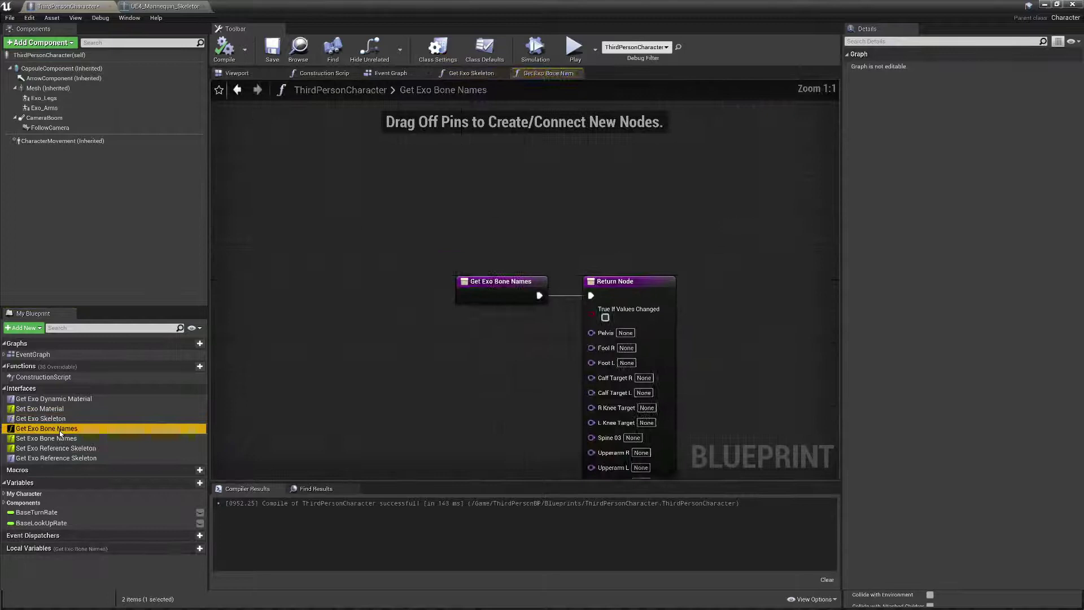
right_click_drag(521, 399, 457, 253)
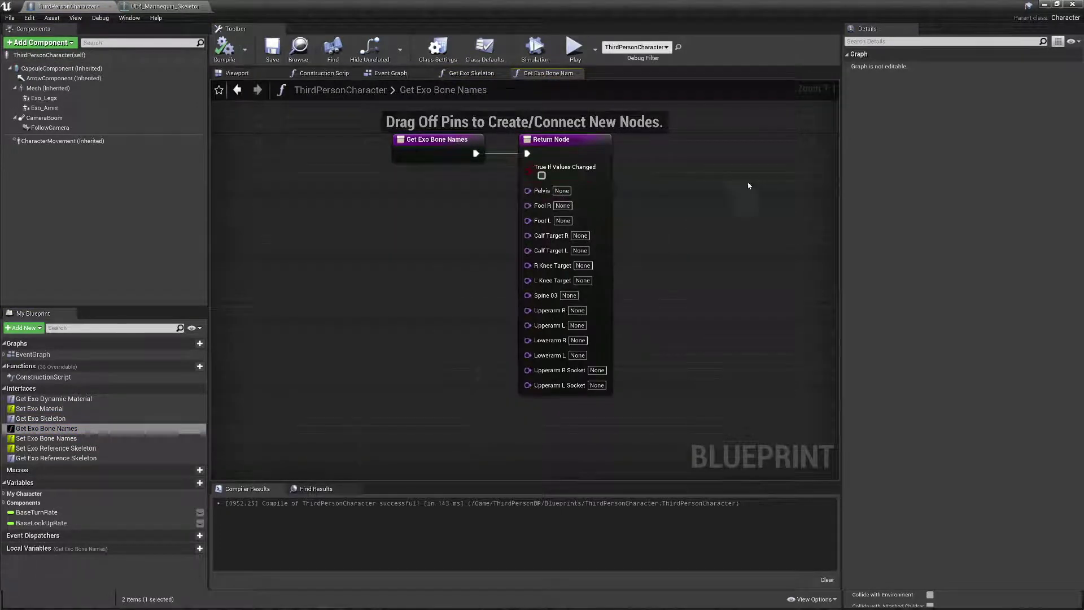
left_click_drag(619, 210, 565, 214)
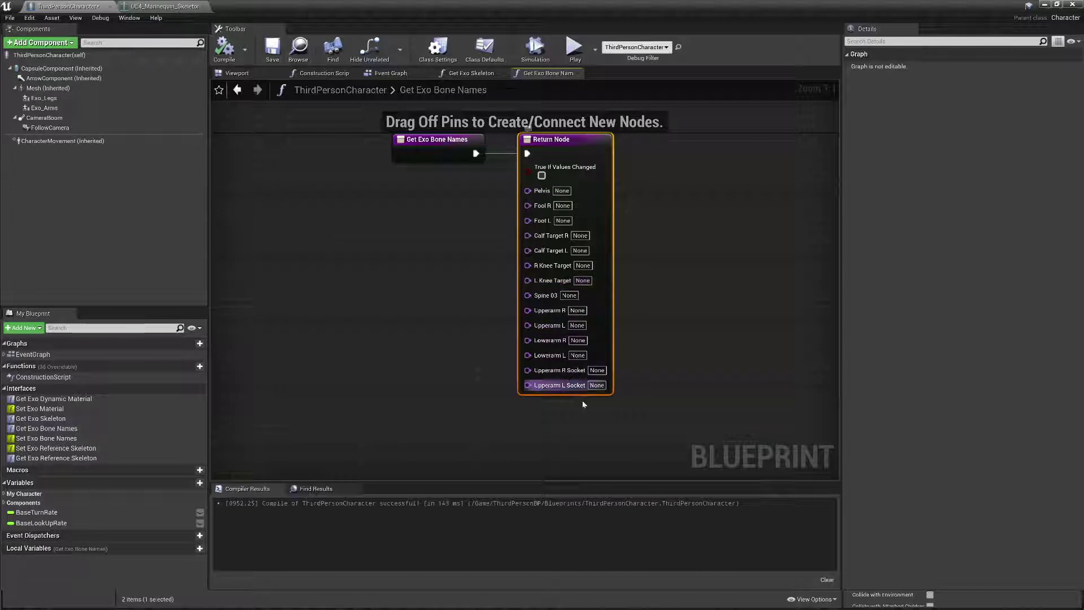
right_click_drag(689, 216, 627, 244)
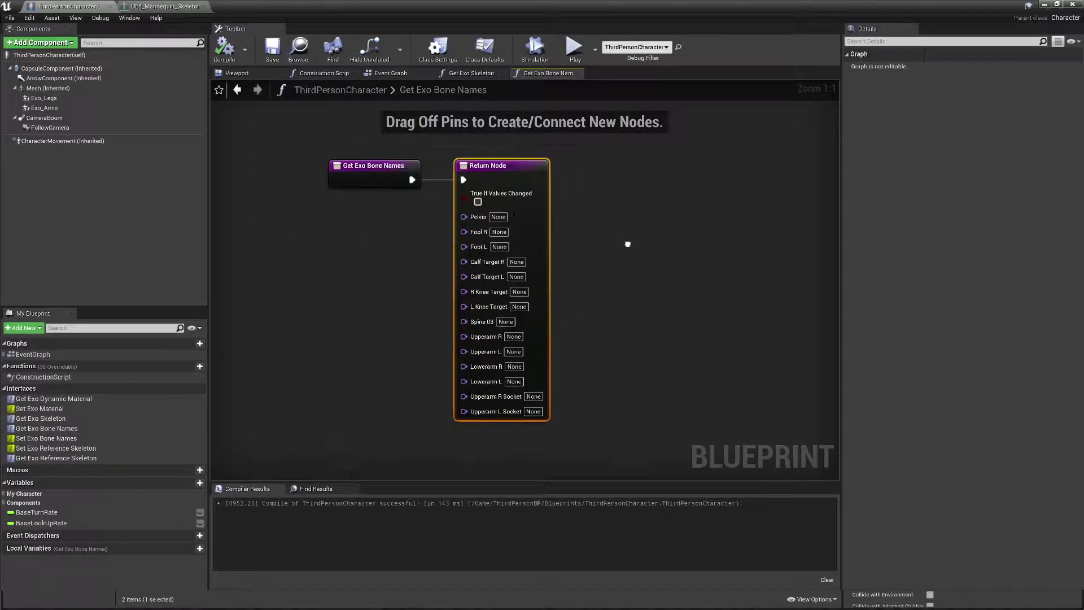
left_click(477, 203)
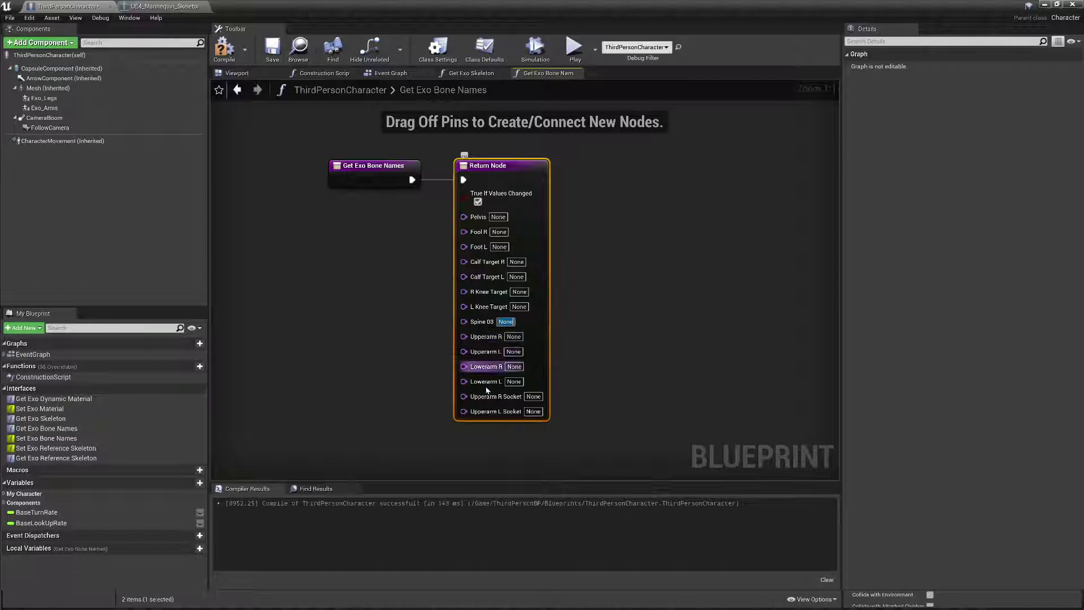
- Examine the exoskeleton's arm and leg attachment points on the character from the front and back in the blueprint viewport
left_click(236, 73)
mouse_move(469, 295)
right_mouse_down()
mouse_move(588, 294)
mouse_move(468, 295)
right_mouse_up()
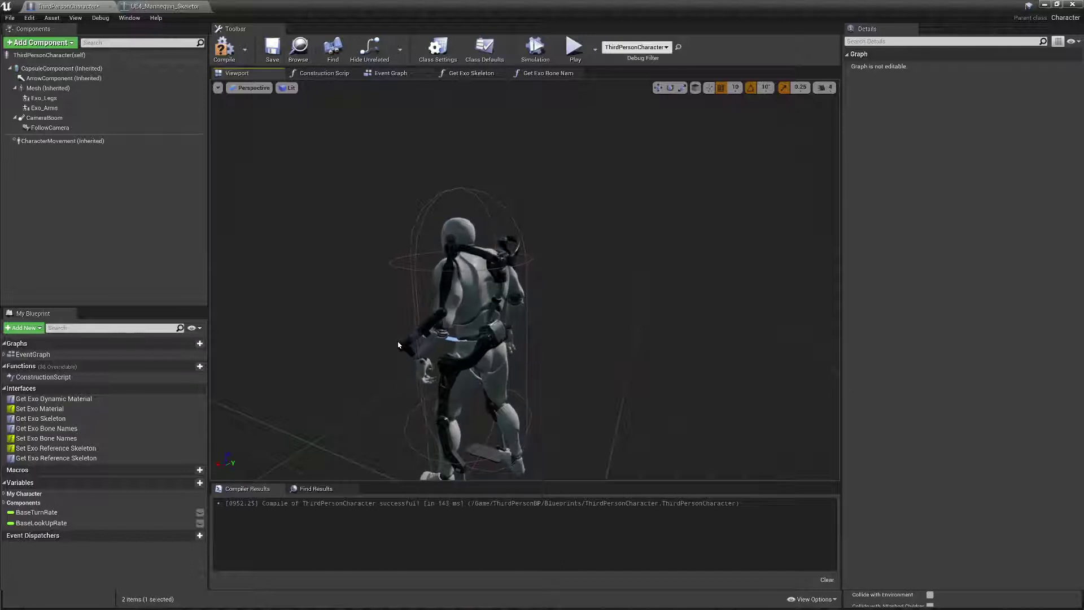
right_click_drag(455, 317, 606, 361)
right_click_drag(569, 296, 570, 345)
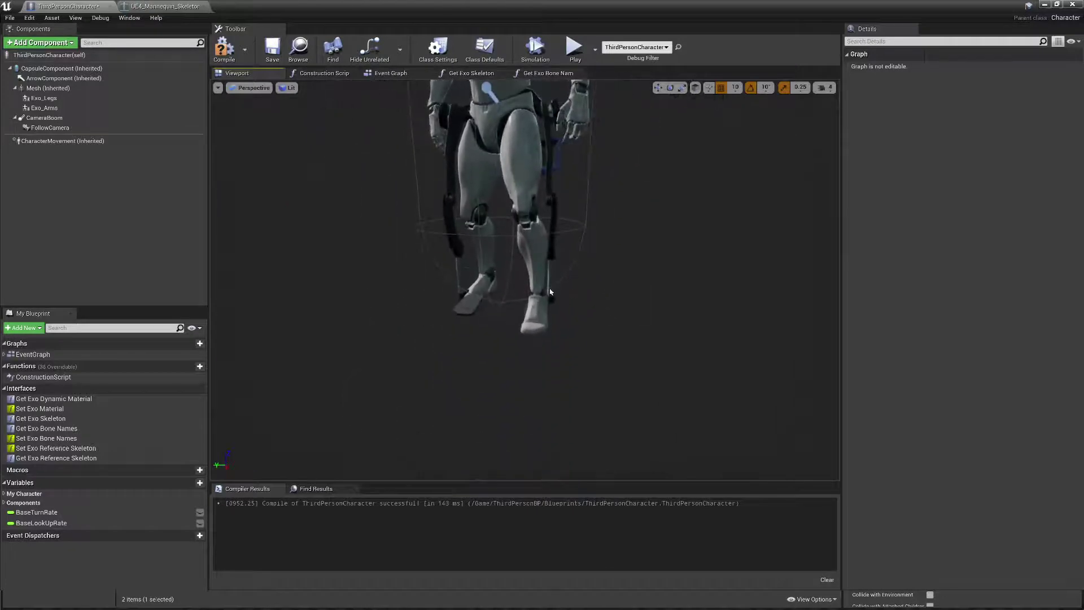
right_click_drag(551, 264, 587, 232)
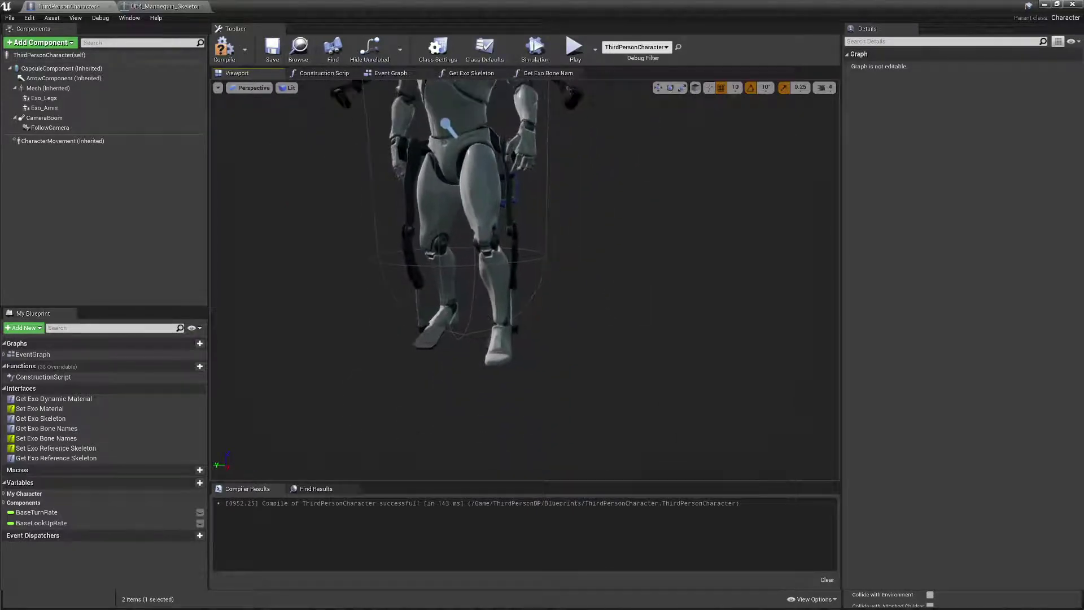
right_click_drag(532, 284, 532, 226)
left_click_drag(532, 284, 226, 282, "alt")
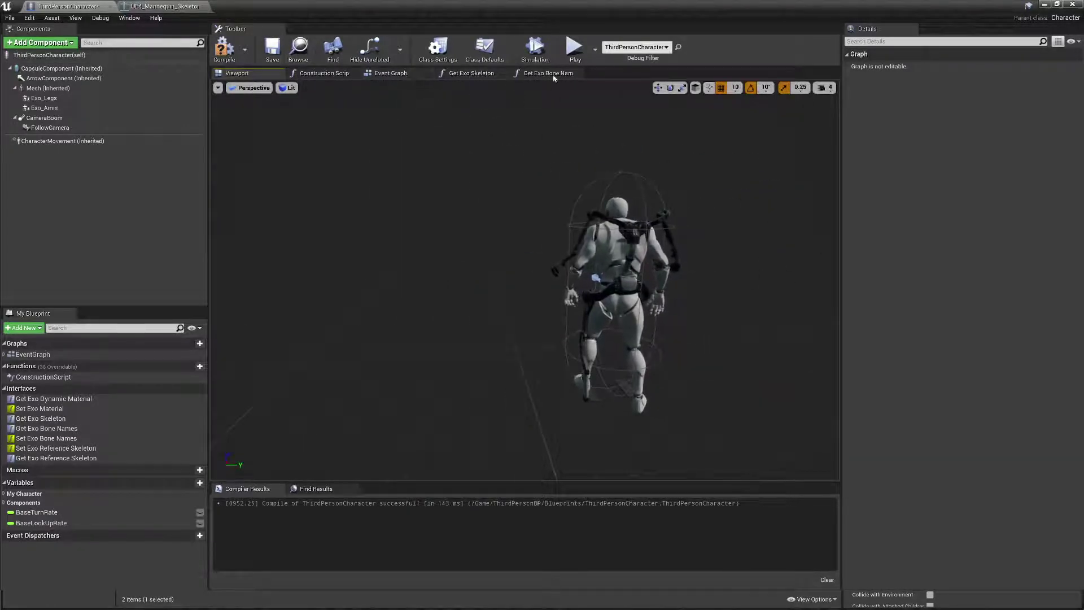
- Reopen the Get Exo Bone Names function, compile the ThirdPersonCharacter blueprint and return to the level
double_click(51, 428)
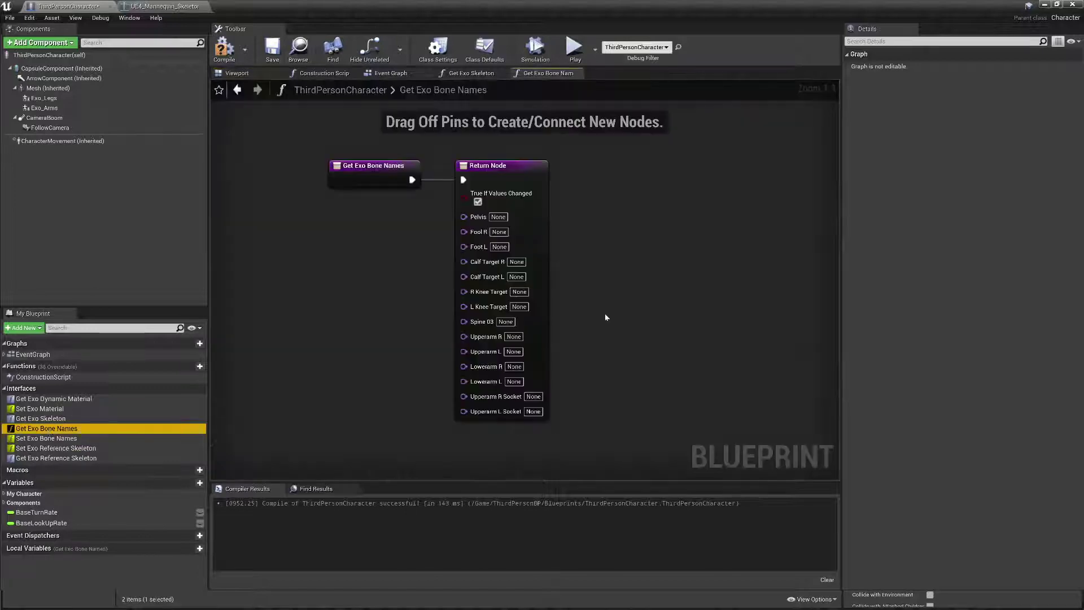
left_click(223, 51)
left_click(1042, 5)
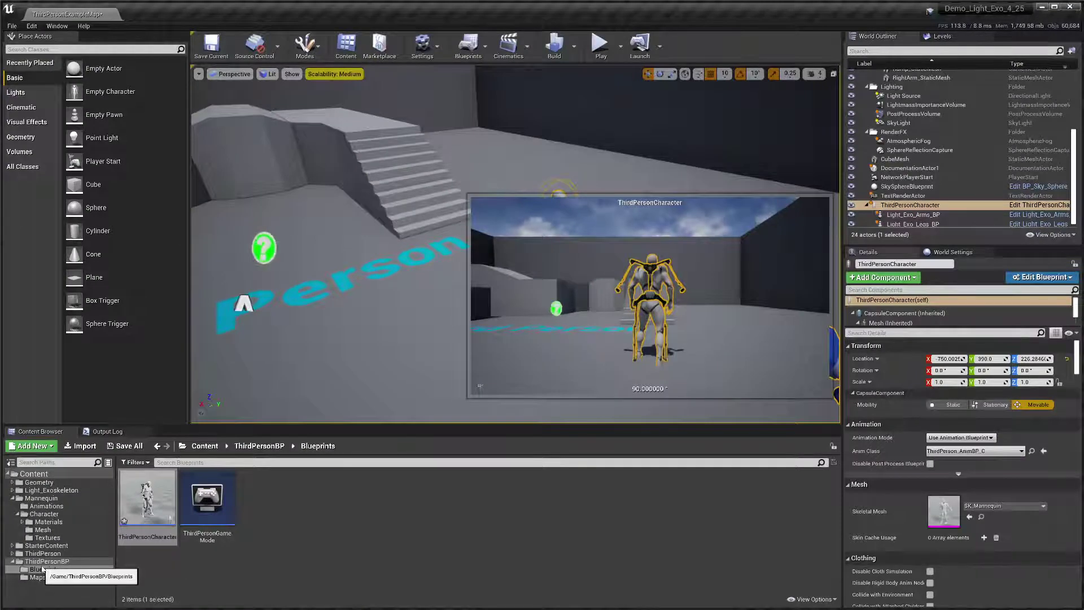
- Open ThirdPersonCharacter_Exo_Demo_BP from Light_Exoskeleton/Demo/ThirdPersonBP/Blueprints and view its whole Event Graph
left_click(42, 490)
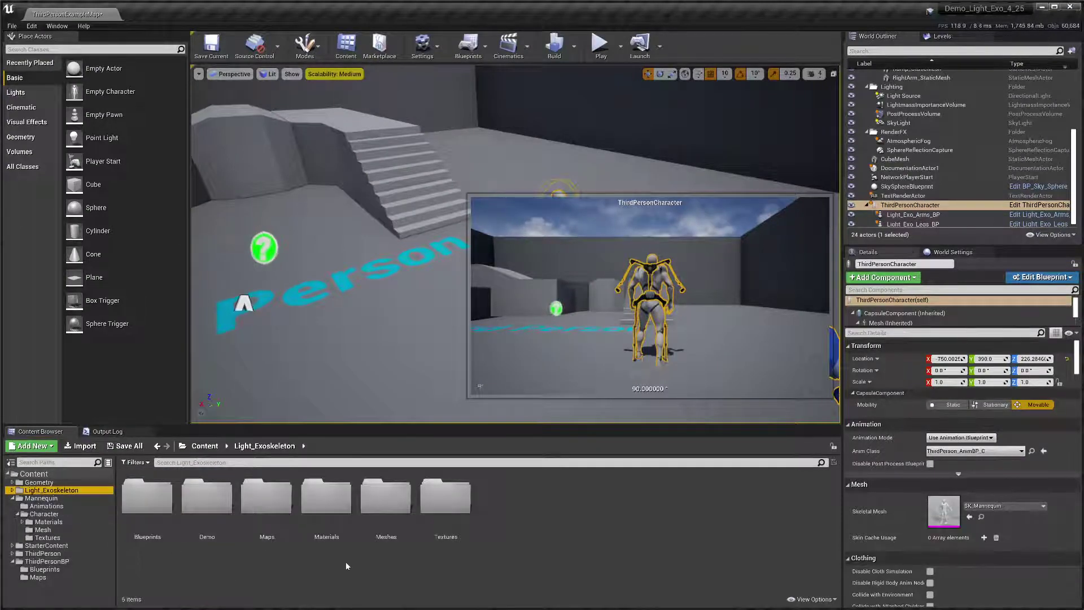
double_click(207, 496)
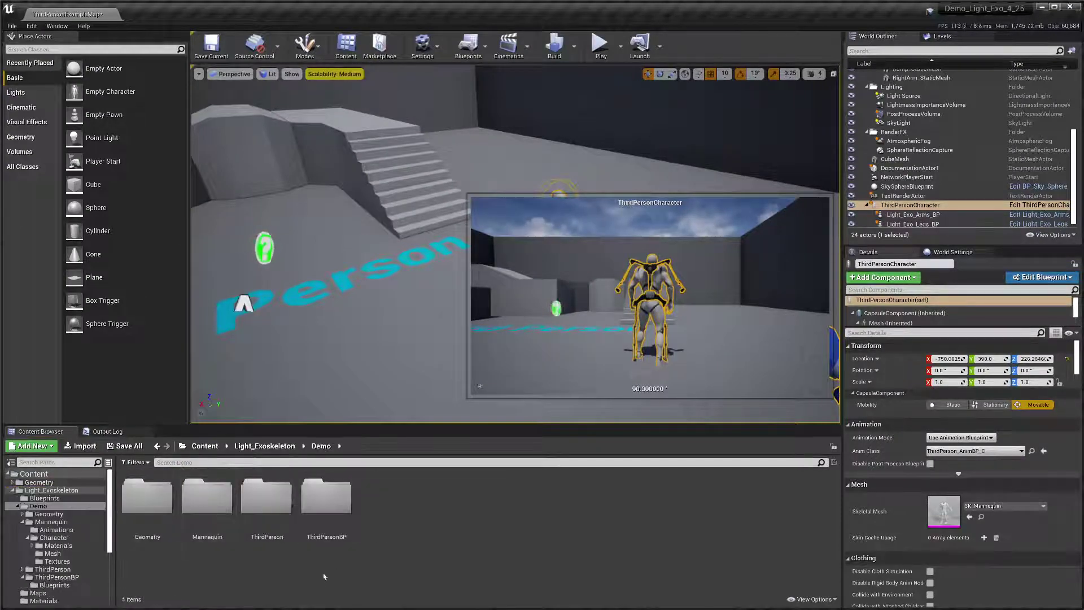
double_click(326, 493)
double_click(147, 496)
left_click(143, 519)
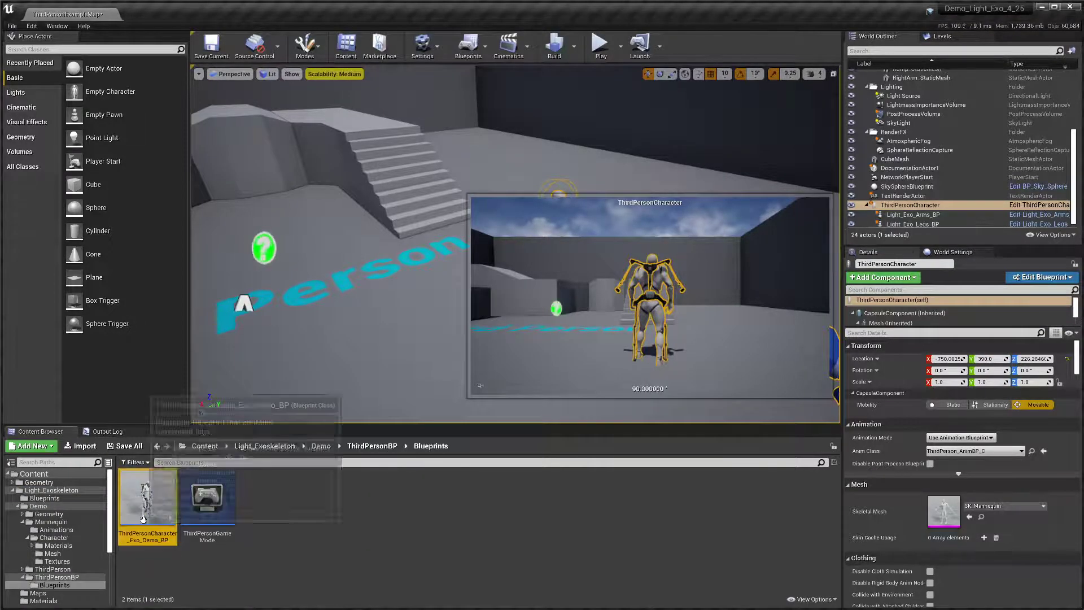
double_click(142, 519)
scroll(516, 211, "down", 5)
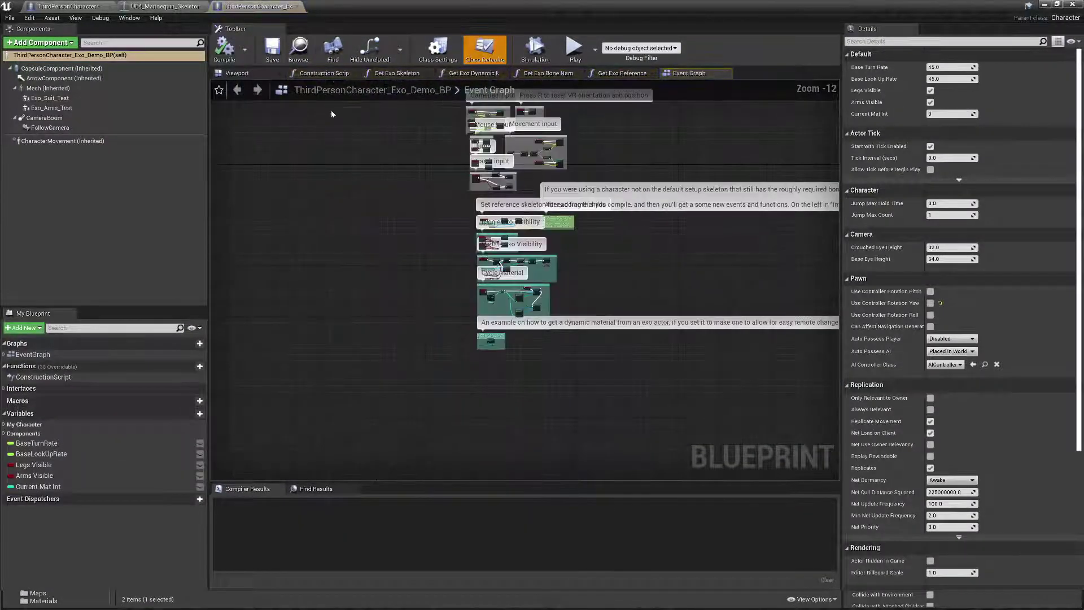
- View the demo character's viewport, then examine the Toggle Exo Visibility nodes in the Event Graph
left_click(237, 72)
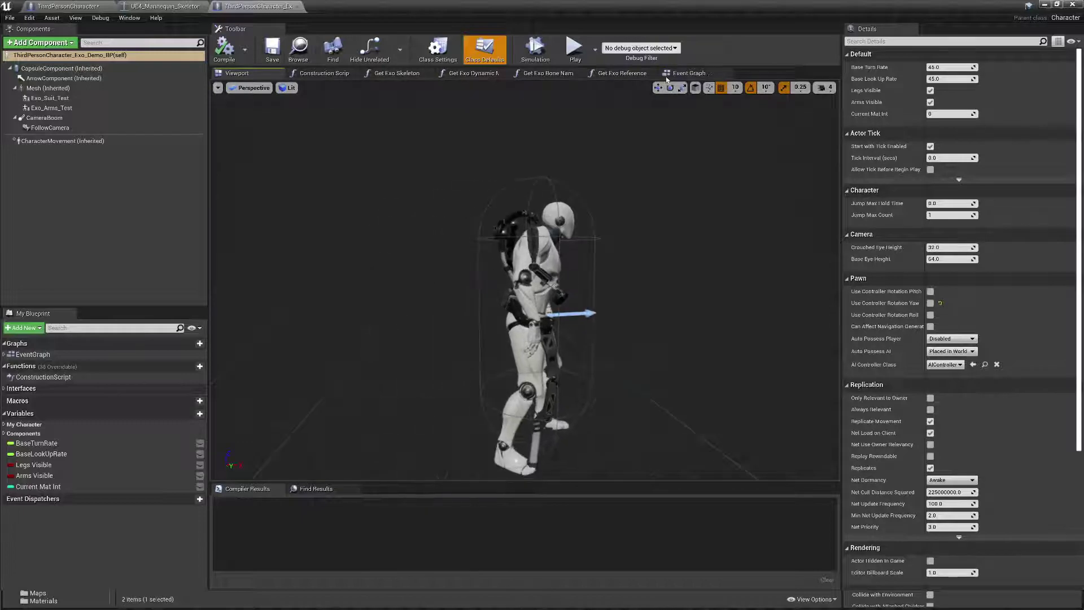
left_click(688, 73)
scroll(501, 223, "up", 11)
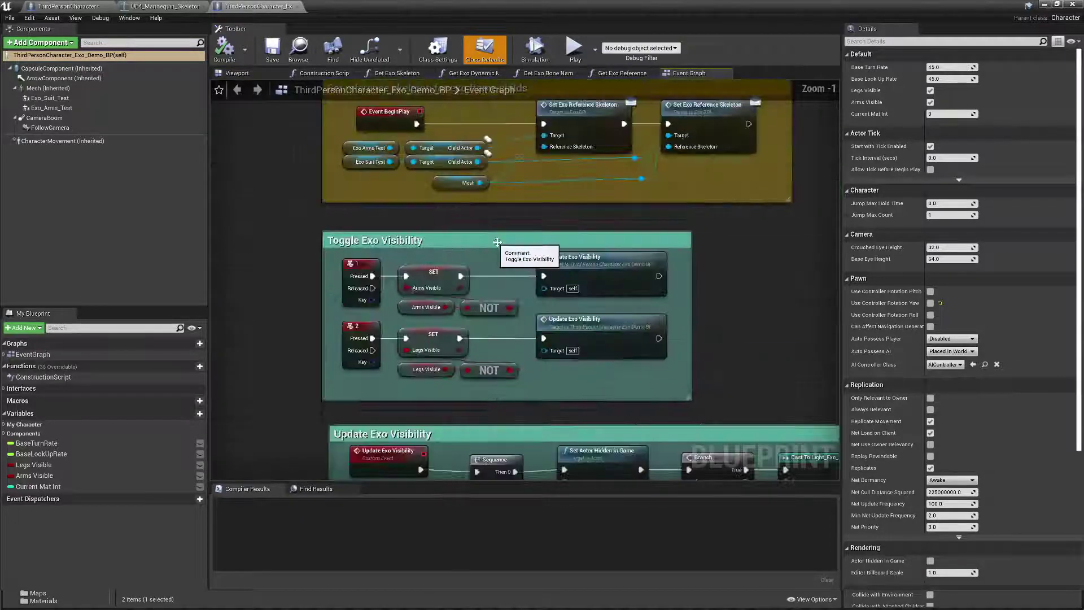
right_click_drag(702, 258, 700, 253)
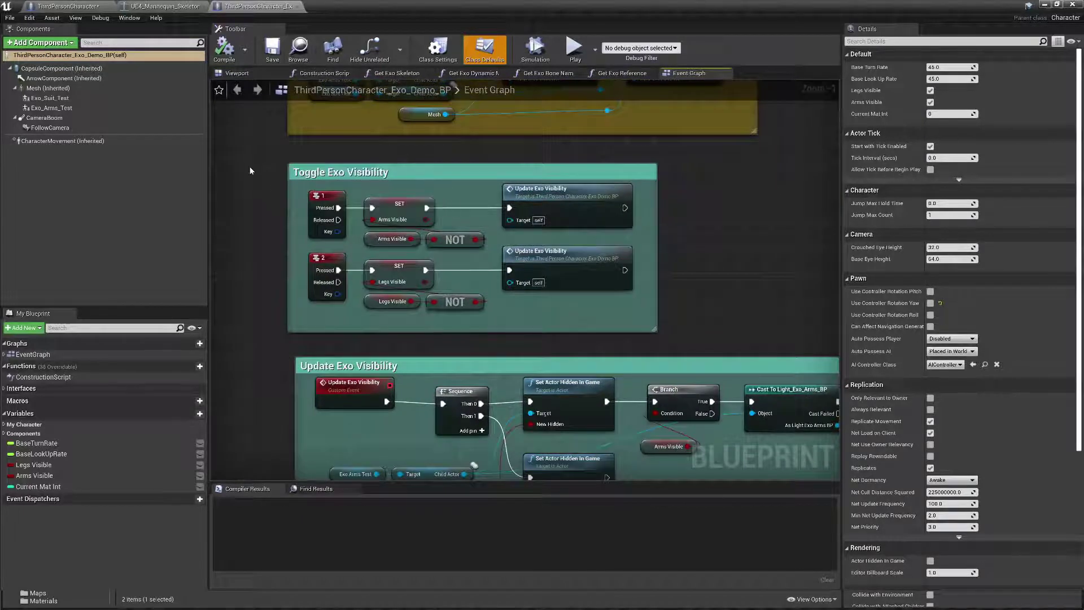
left_click_drag(249, 169, 667, 331)
left_click(692, 202)
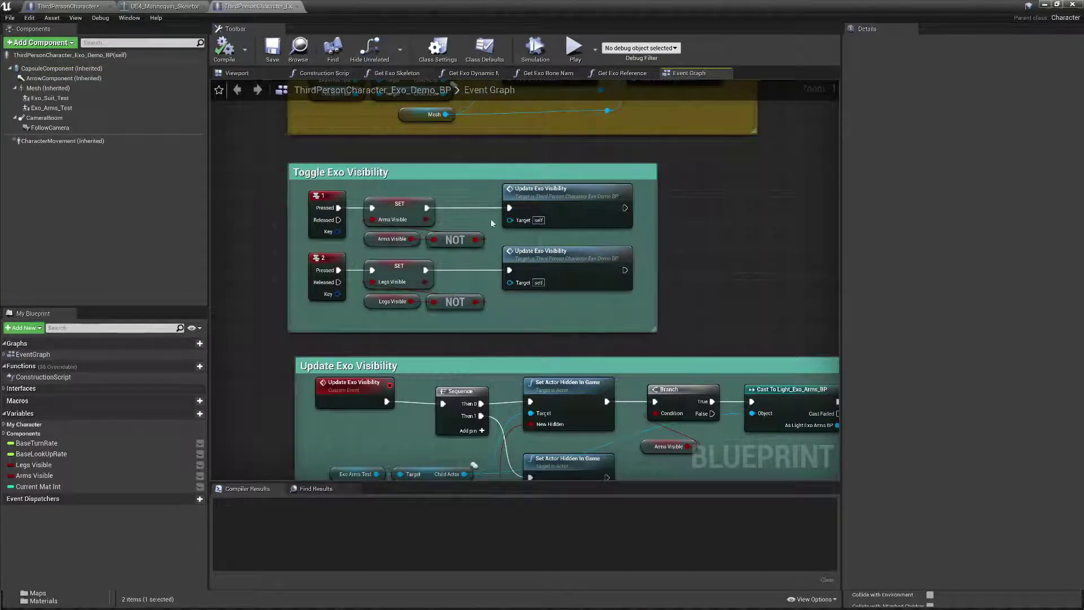
scroll(564, 268, "down", 2)
- Examine the Update Exo Visibility section from its custom event through Arms Visible, Cast To Light_Exo_Arms_BP and Update Exo Spine Visible
right_click_drag(389, 379, 281, 179)
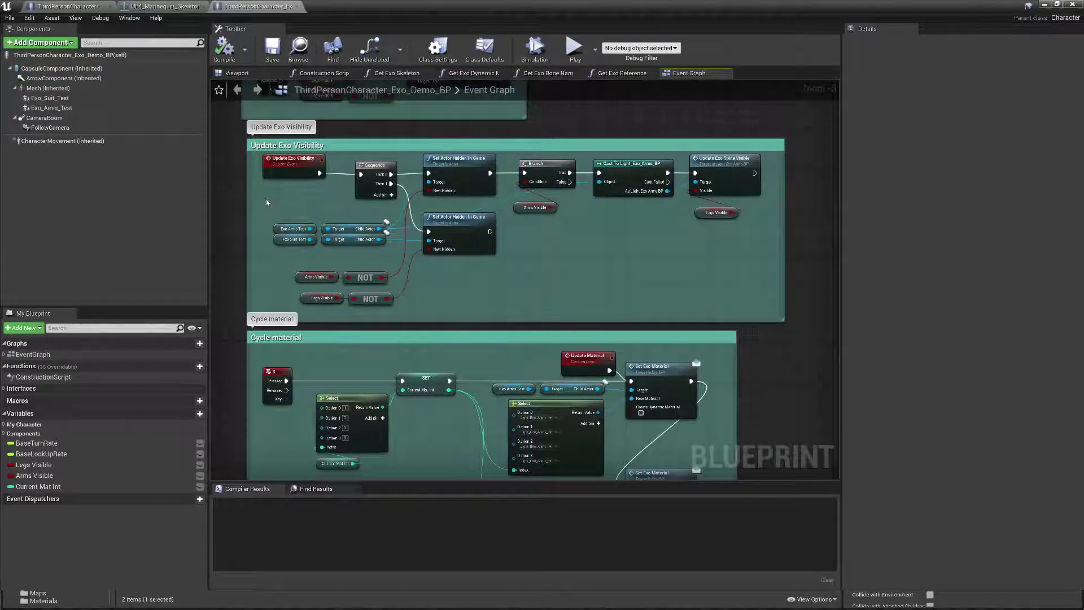
left_click(291, 165)
scroll(353, 229, "up", 2)
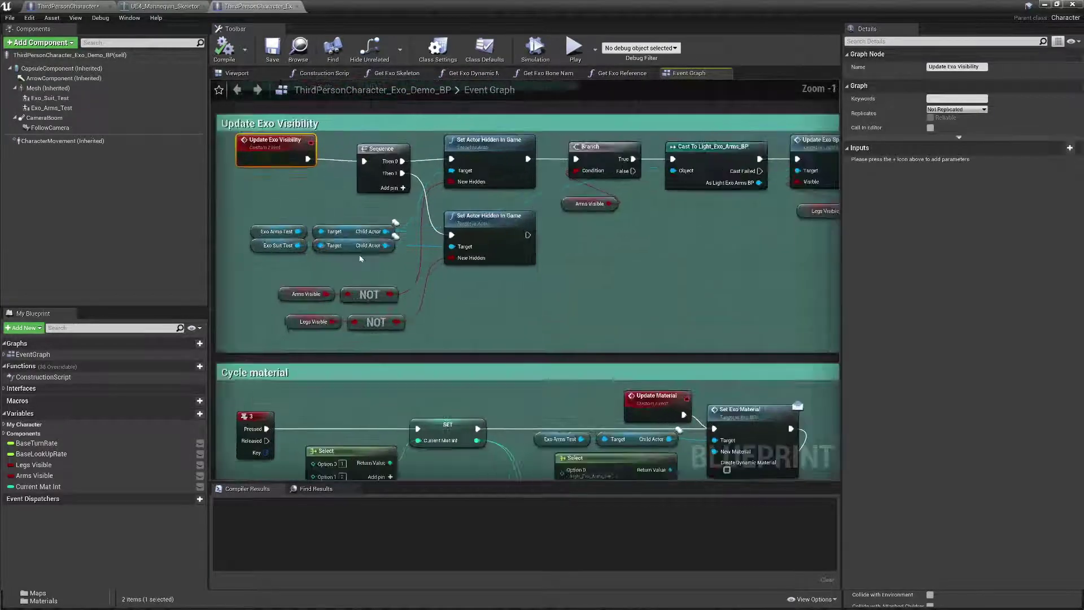
scroll(360, 259, "up", 1)
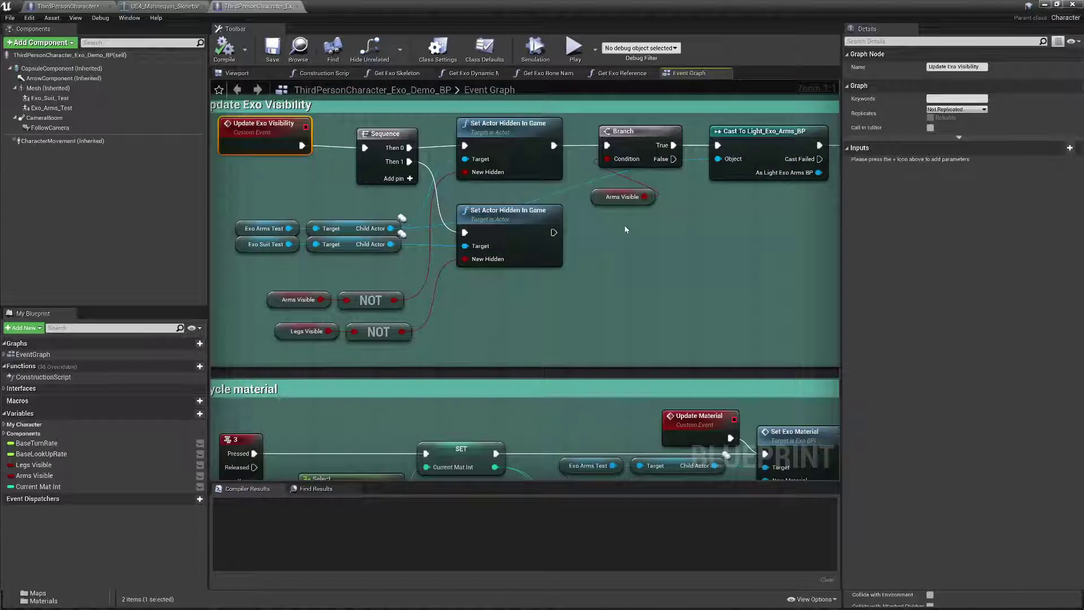
left_click(622, 197)
right_click_drag(689, 213, 451, 229)
right_click_drag(559, 244, 583, 224)
scroll(671, 221, "down", 1)
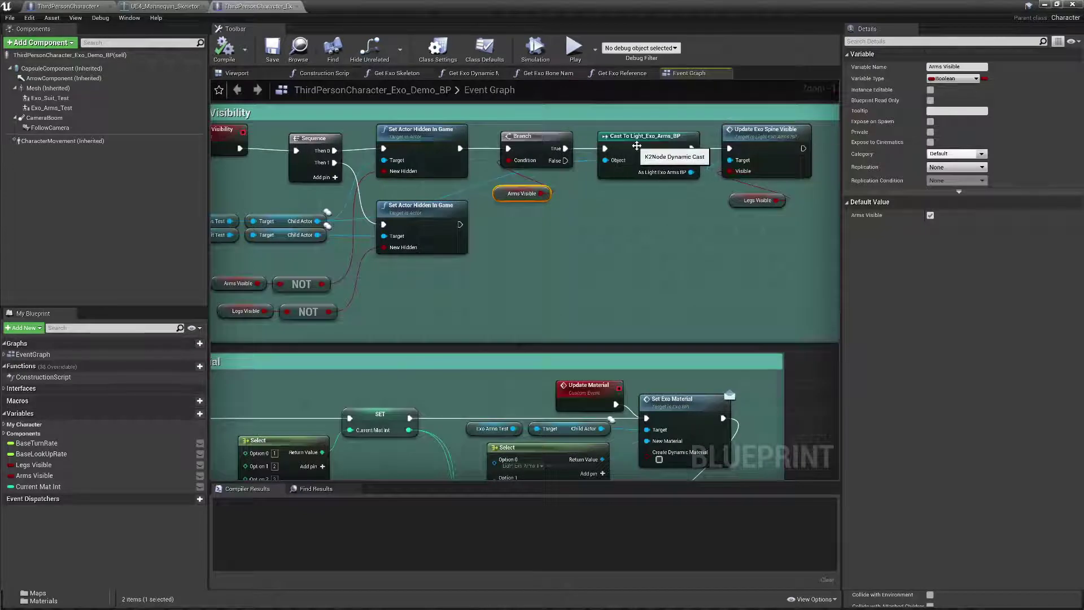
left_click(633, 146)
right_click_drag(461, 265, 510, 268)
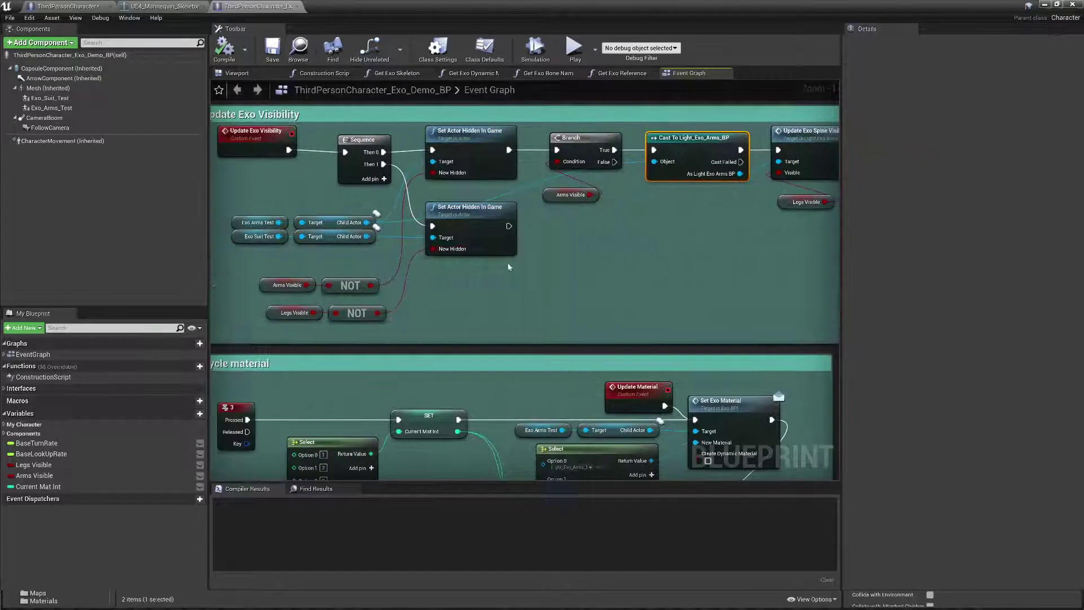
left_click(478, 175)
right_click_drag(694, 198, 584, 211)
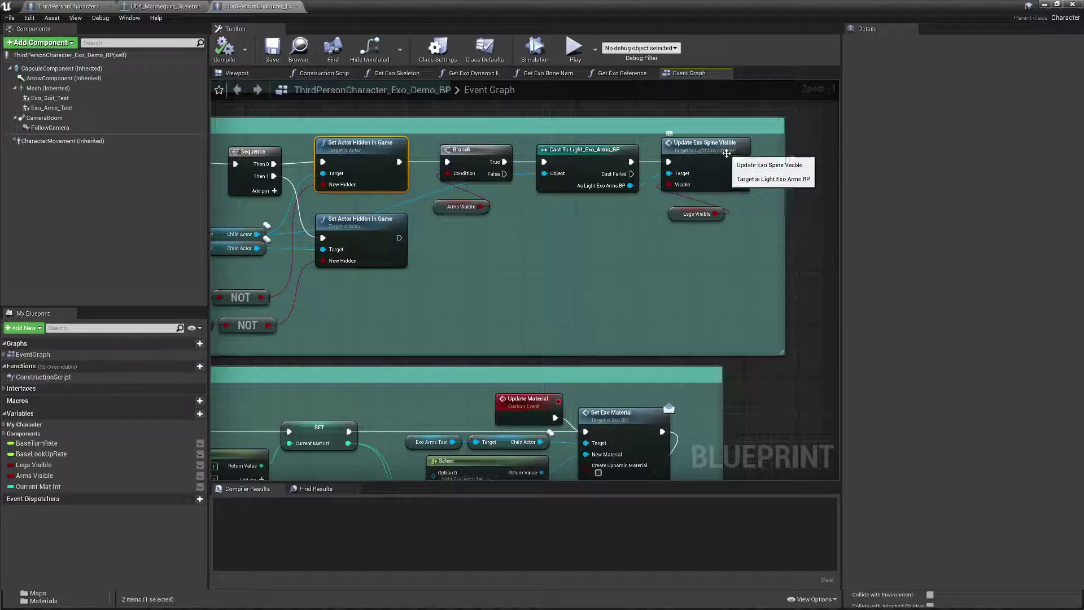
- Inspect the exoskeleton spine in the viewport and expand the Exo_Arms_Test component's Child Actor Template settings
left_click(236, 73)
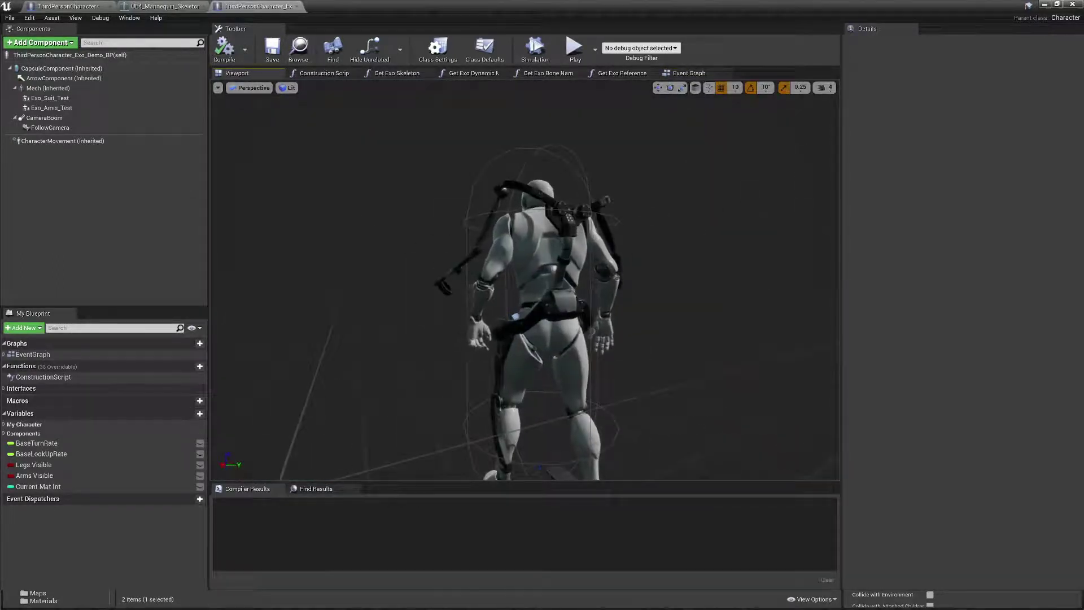
left_click(562, 257)
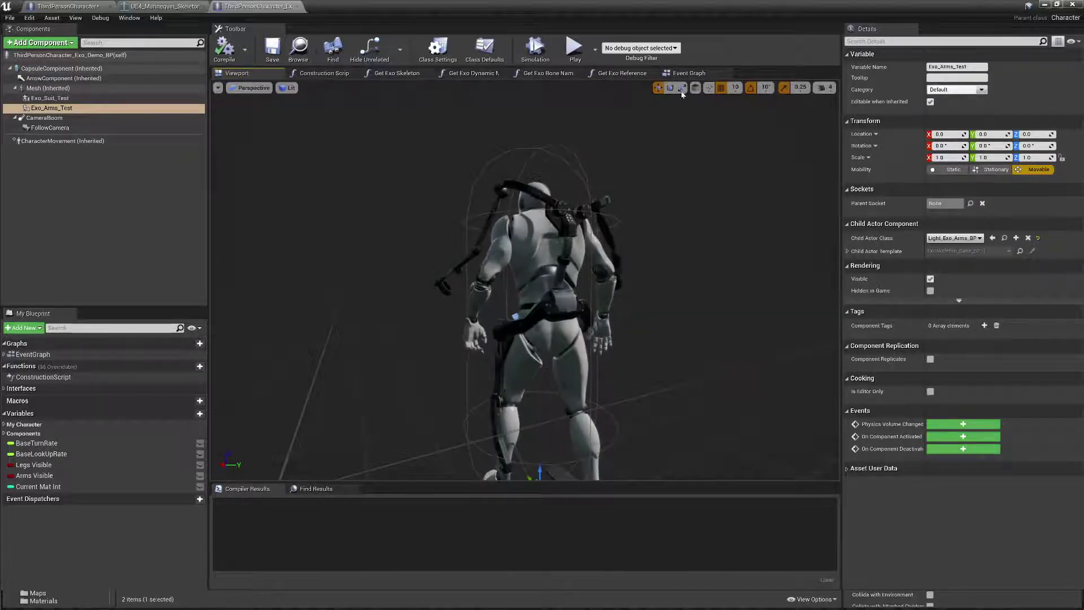
left_click(688, 73)
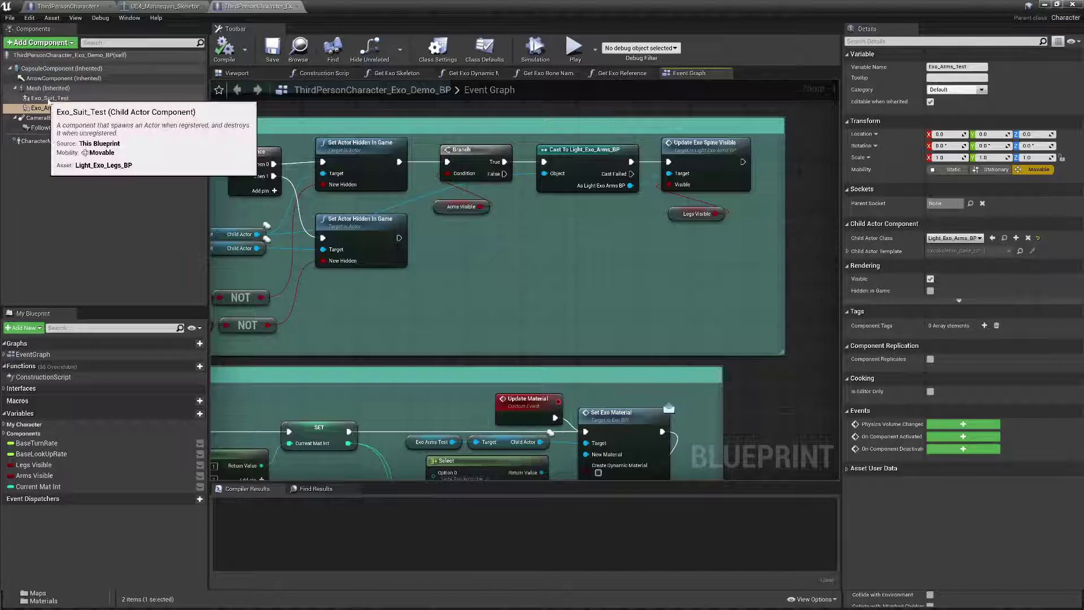
left_click(59, 110)
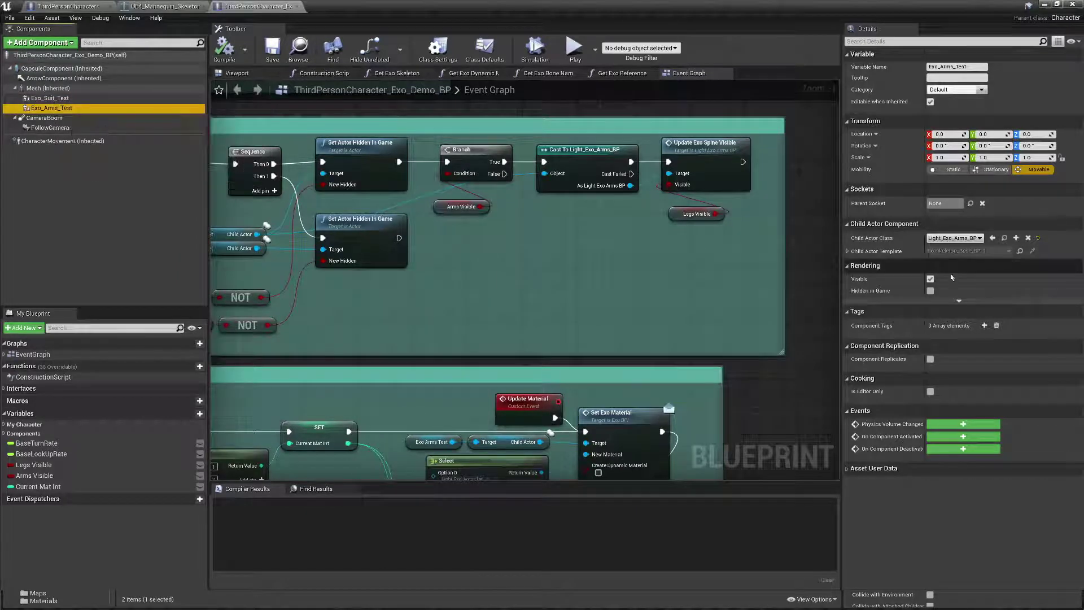
left_click(847, 251)
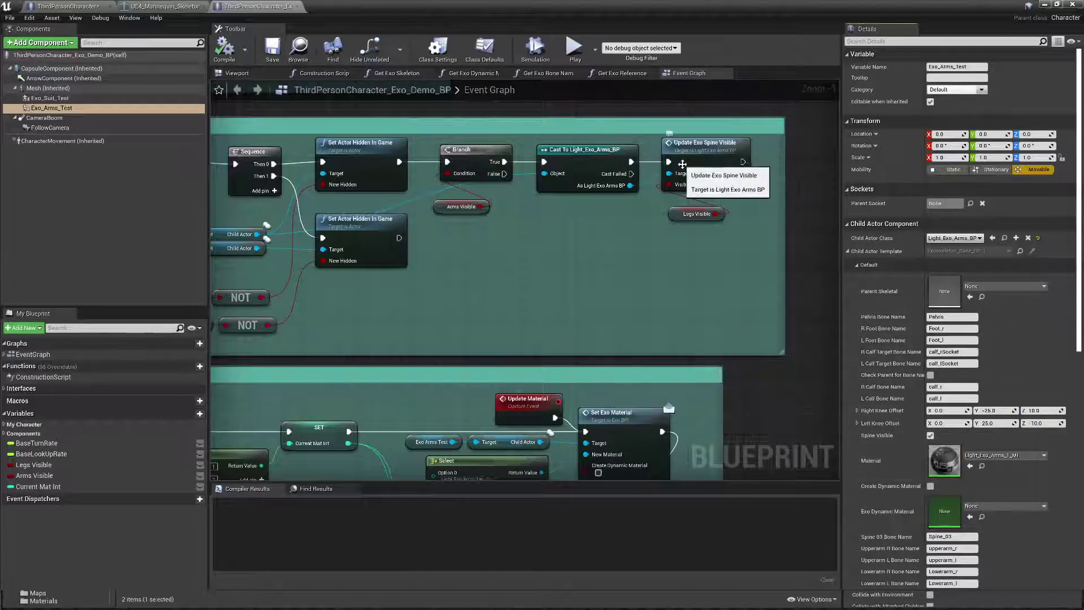
- Examine the Cycle material section of the Event Graph, including its Select and Set Exo Material nodes
scroll(678, 155, "down", 3)
right_click_drag(597, 249, 598, 173)
scroll(485, 341, "up", 2)
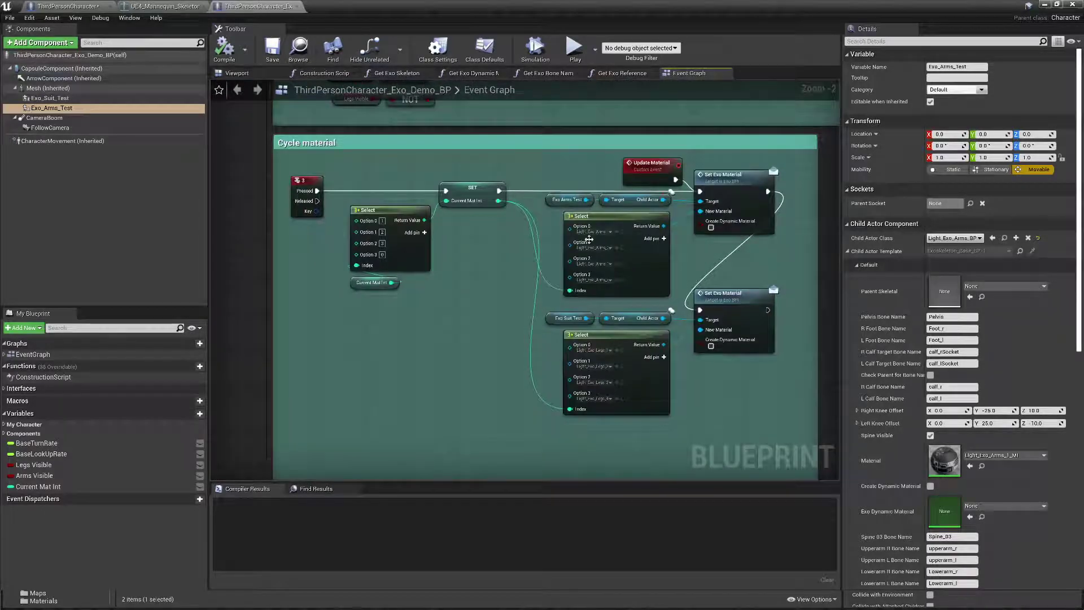
right_click_drag(501, 386, 464, 363)
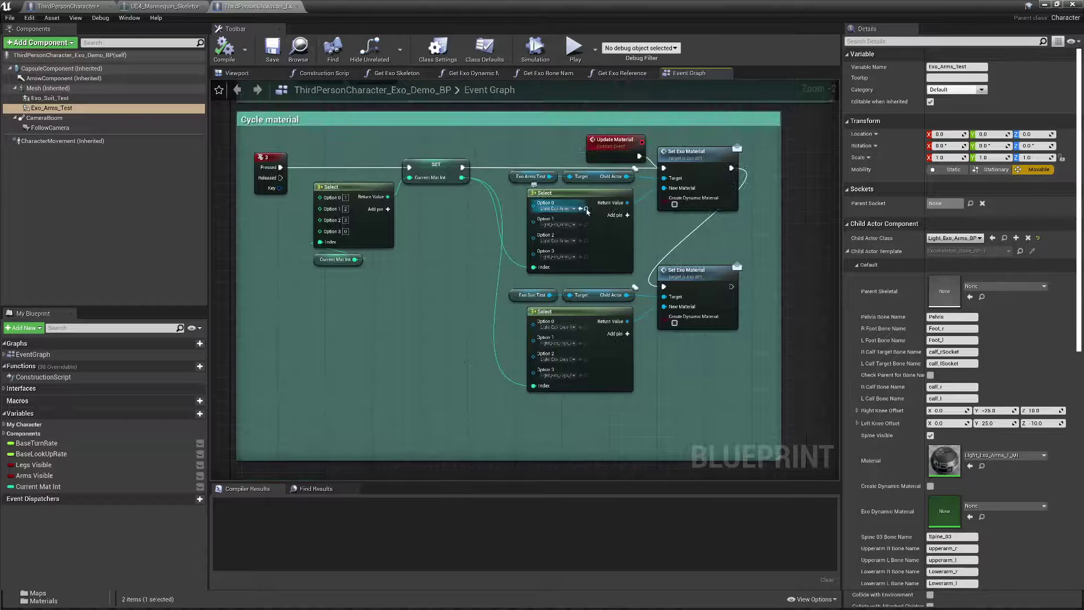
scroll(534, 250, "down", 3)
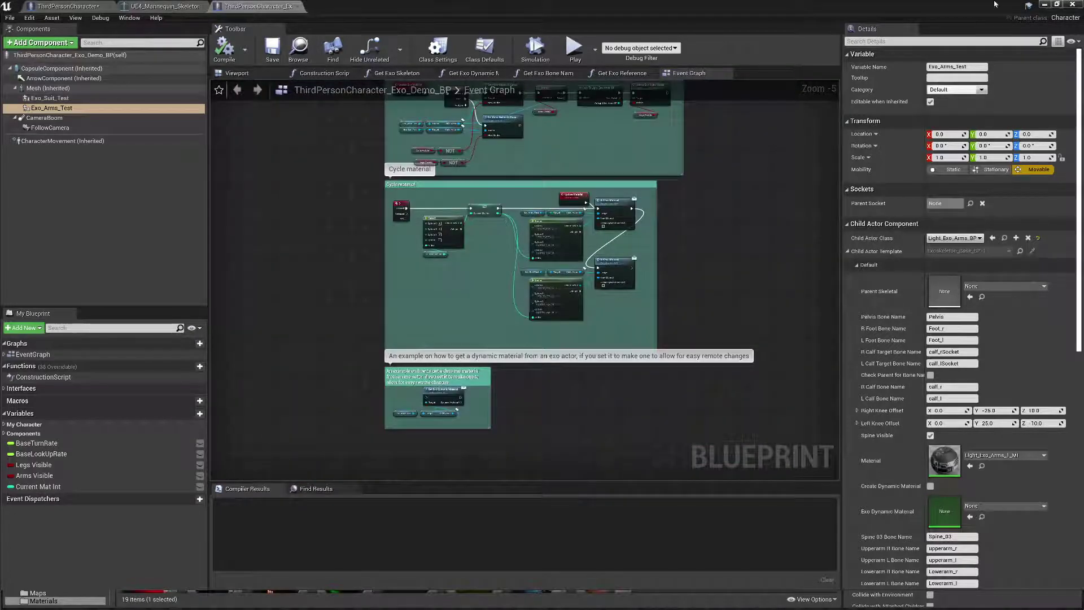
- Return to the level, enlarge the asset browsing area, and open Light_Exo_Arms_4_MI from the Materials folder to inspect its preview sphere
left_click(1043, 6)
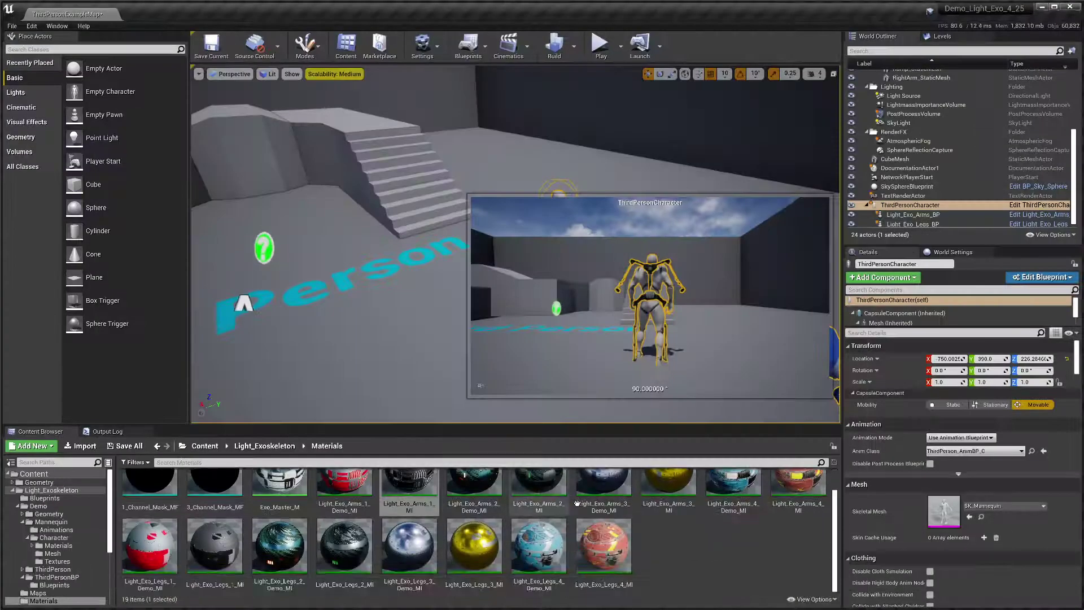
left_click_drag(529, 425, 536, 328)
left_click(421, 254)
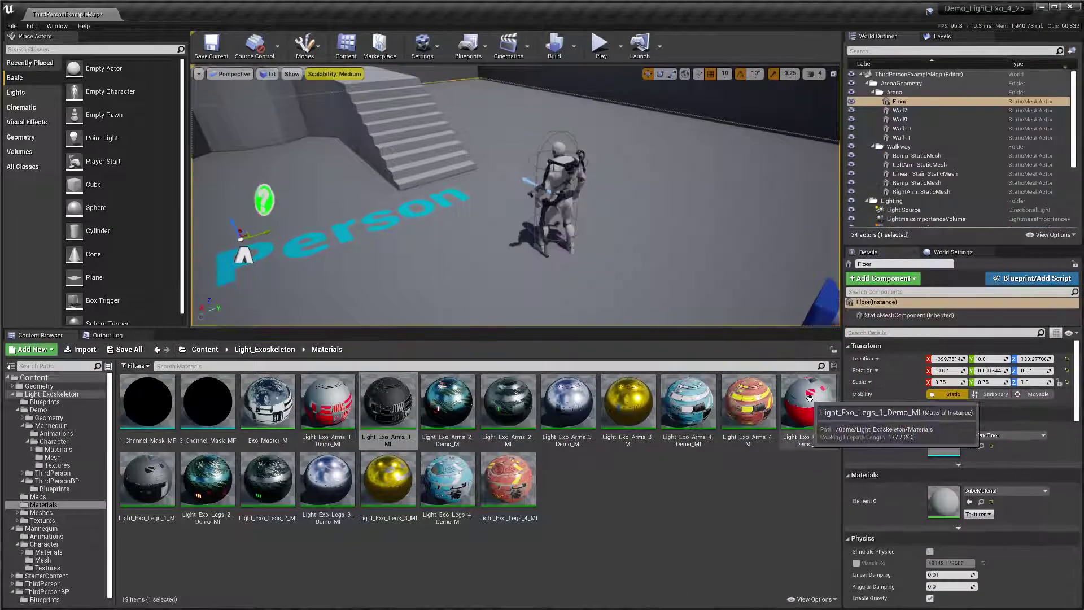
double_click(746, 400)
scroll(523, 241, "down", 5)
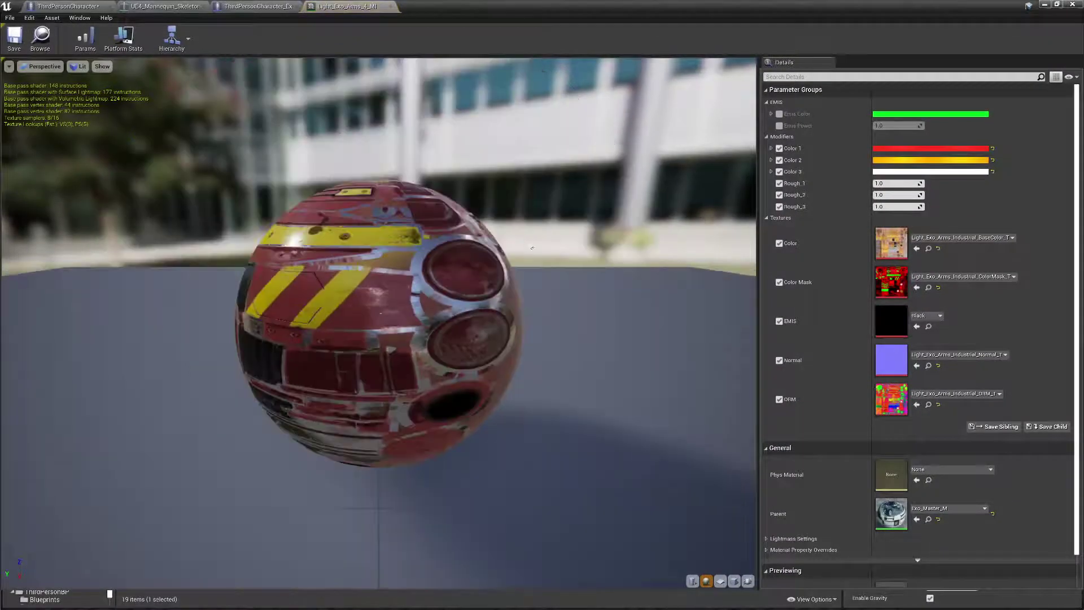
left_click_drag(522, 242, 755, 276)
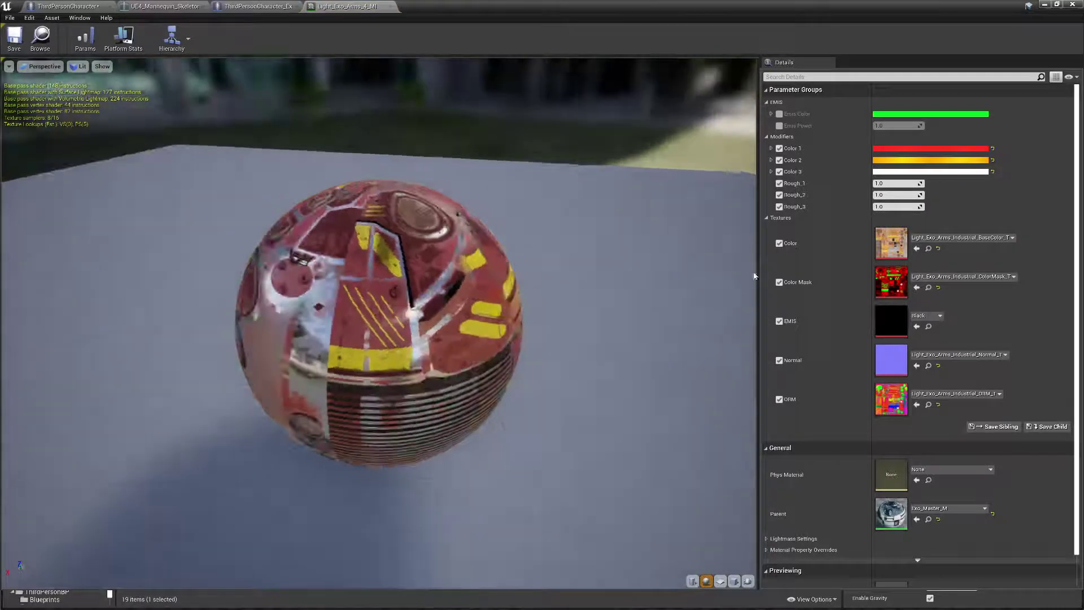
- Set Color 1 of Light_Exo_Arms_4_MI to light turquoise and Color 2 to bright magenta
left_click(914, 151)
left_click(734, 245)
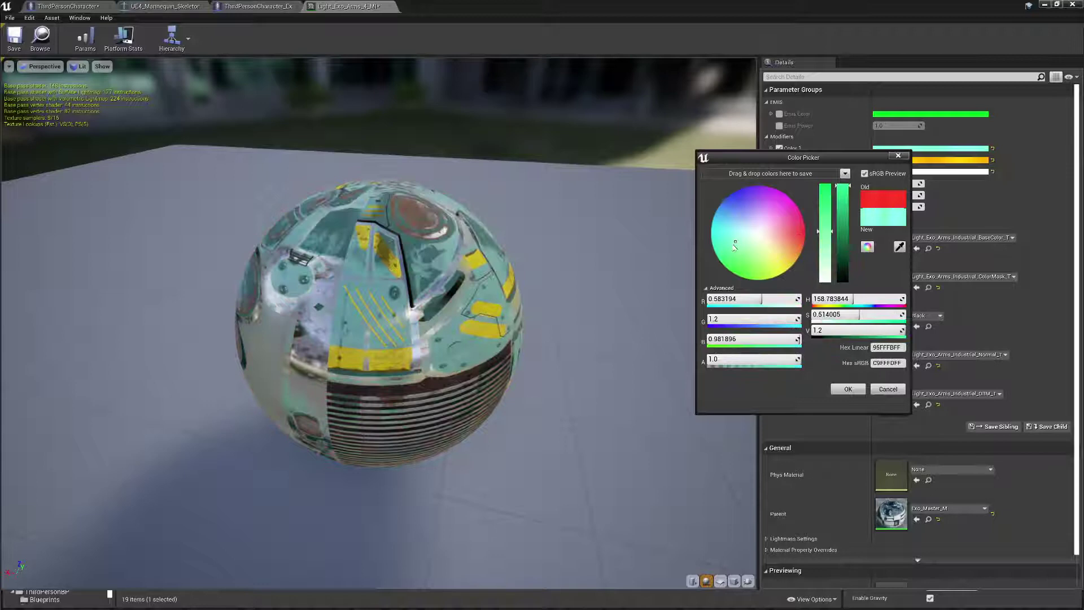
left_click(848, 389)
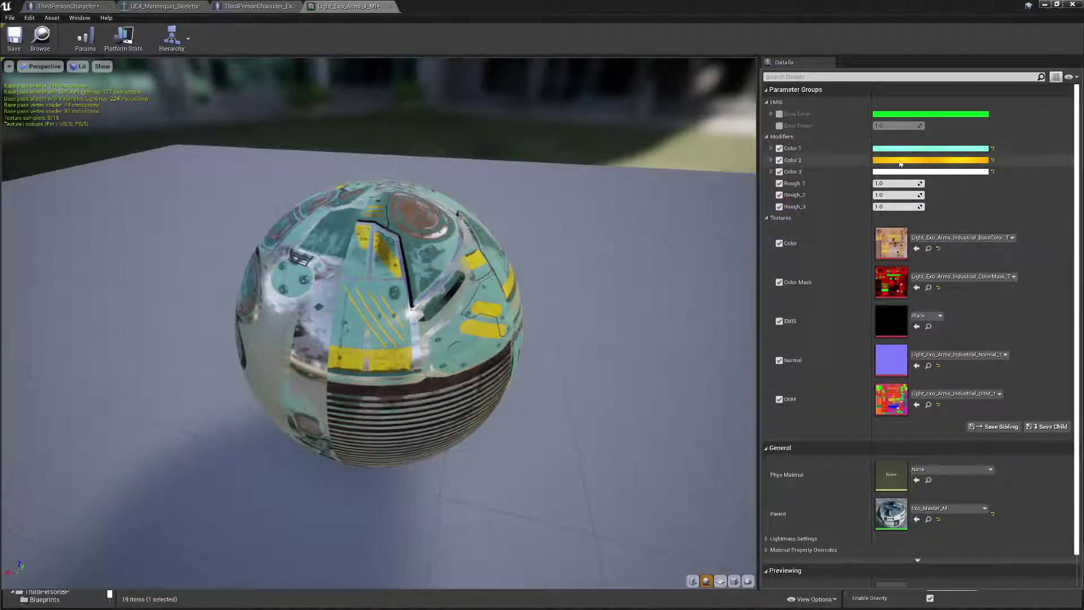
left_click(902, 163)
left_click_drag(766, 215, 758, 199)
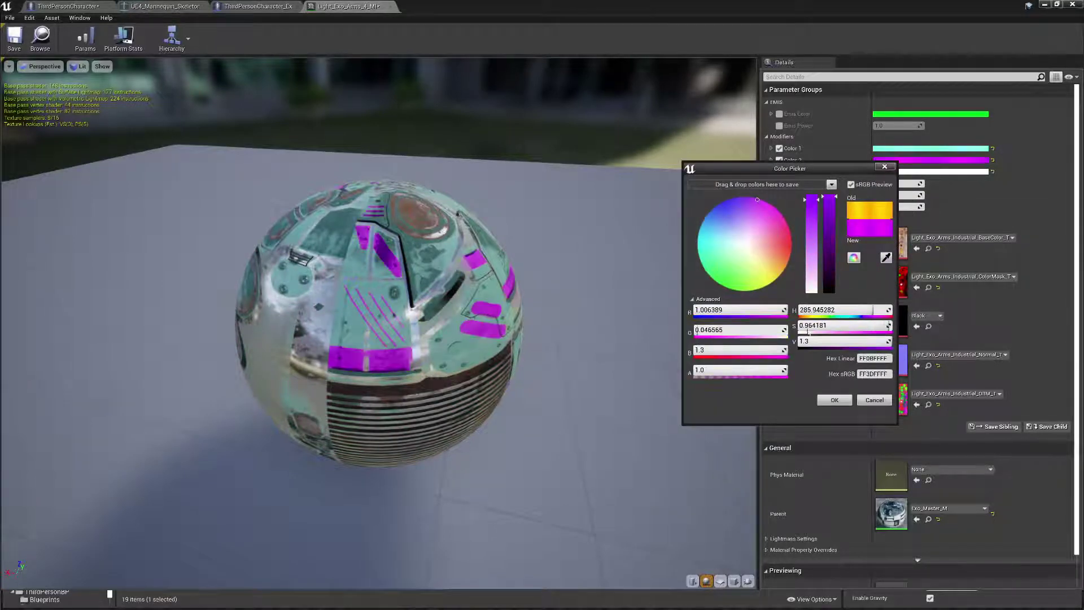
left_click(836, 400)
left_click_drag(535, 304, 409, 310)
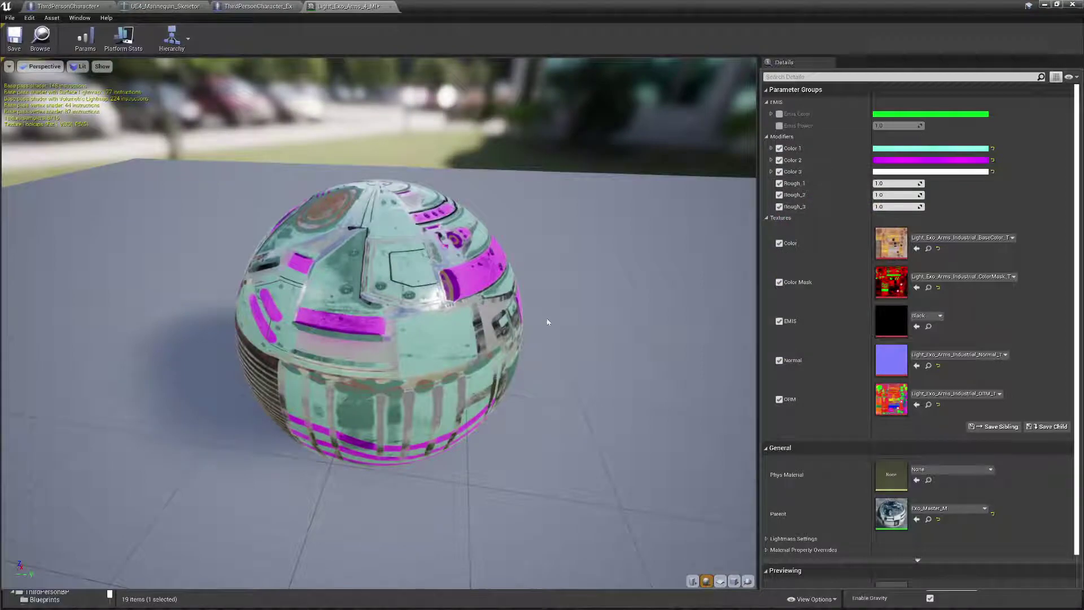
- Duplicate Light_Exo_Arms_4_MI in the Materials folder, view the copy's parameters, and close the asset editors
left_click(1046, 5)
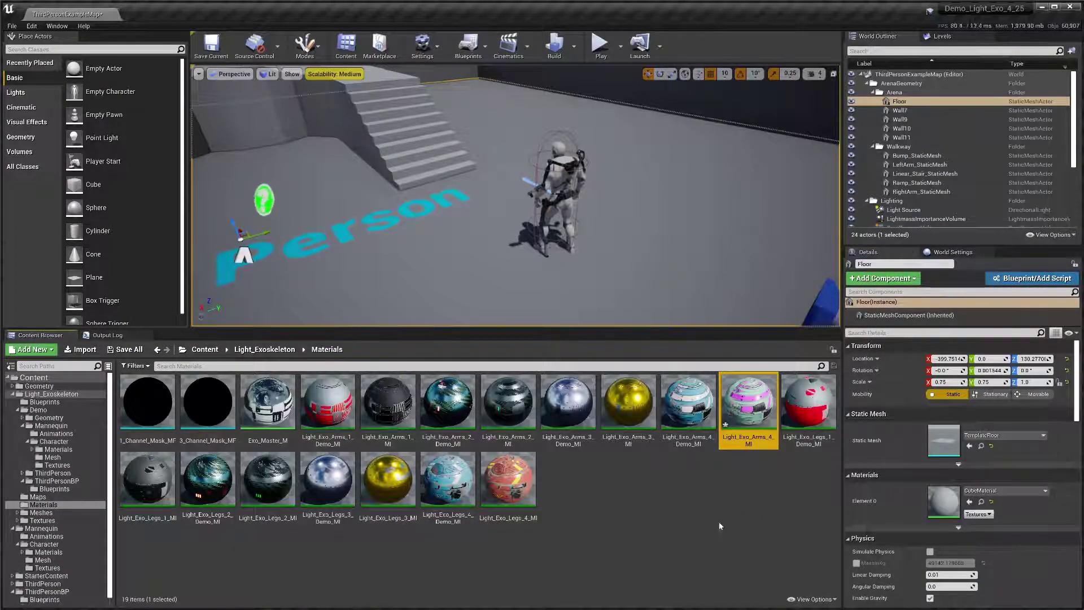
key("ctrl+w")
key("Return")
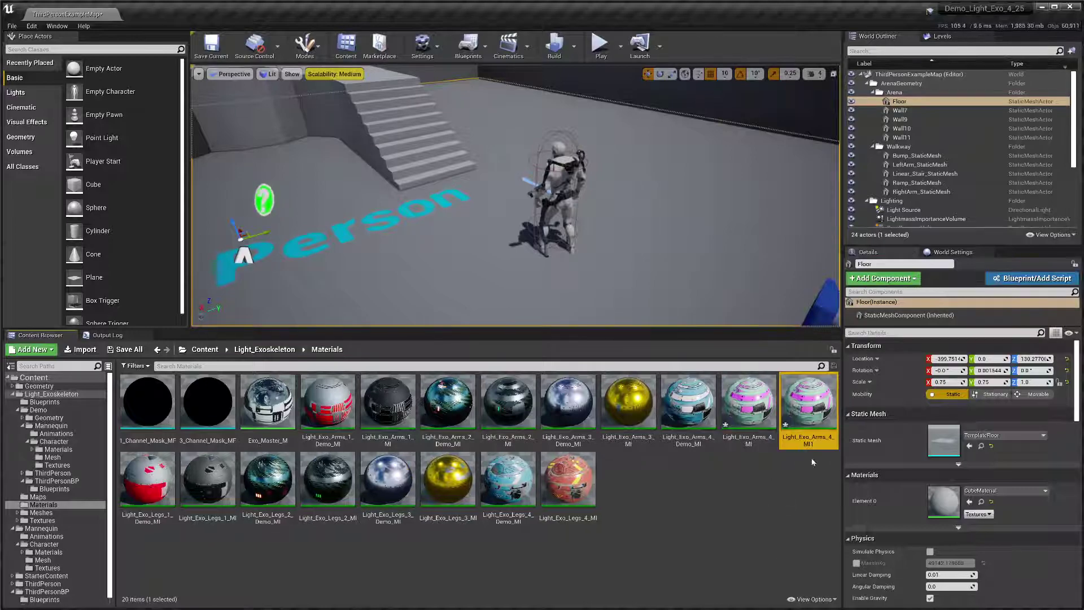
double_click(815, 410)
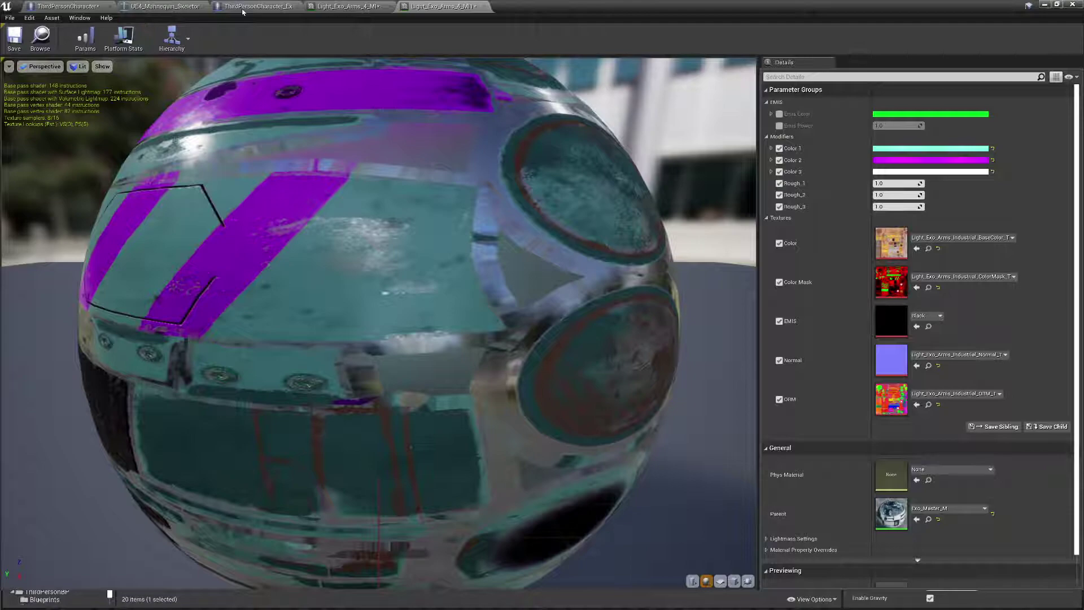
left_click(1073, 5)
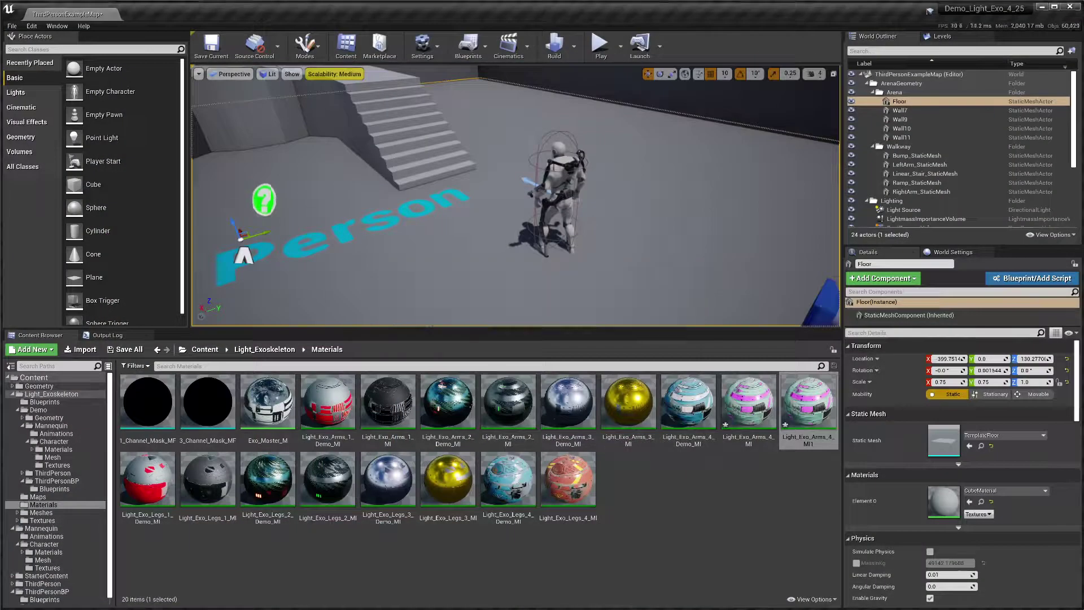
- Open Light_Exo_Arms_BP from Light_Exoskeleton/Blueprints and view its whole Event Graph
left_click(275, 350)
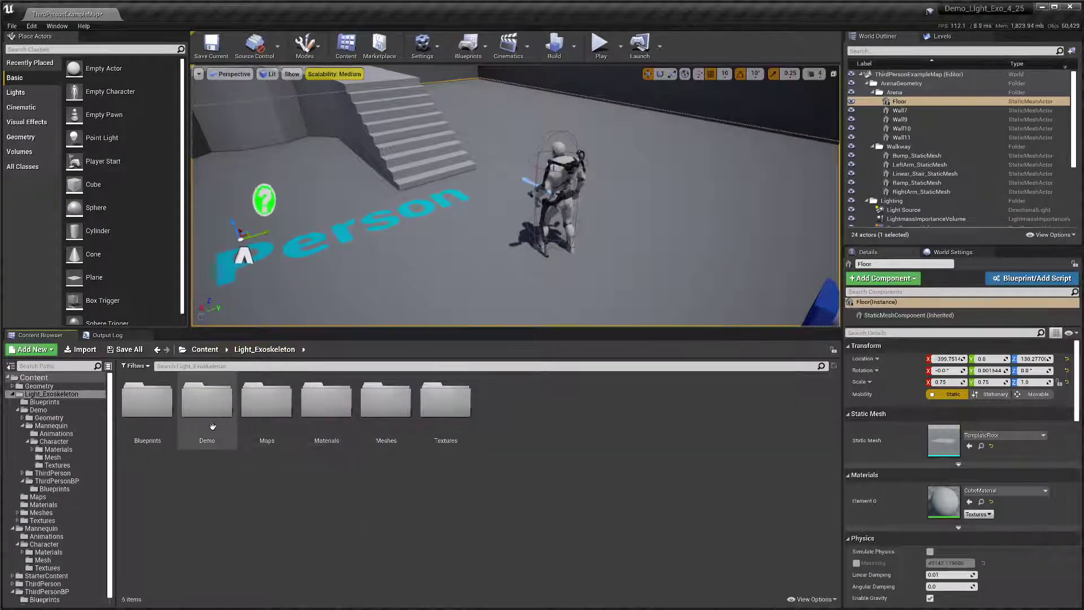
double_click(137, 402)
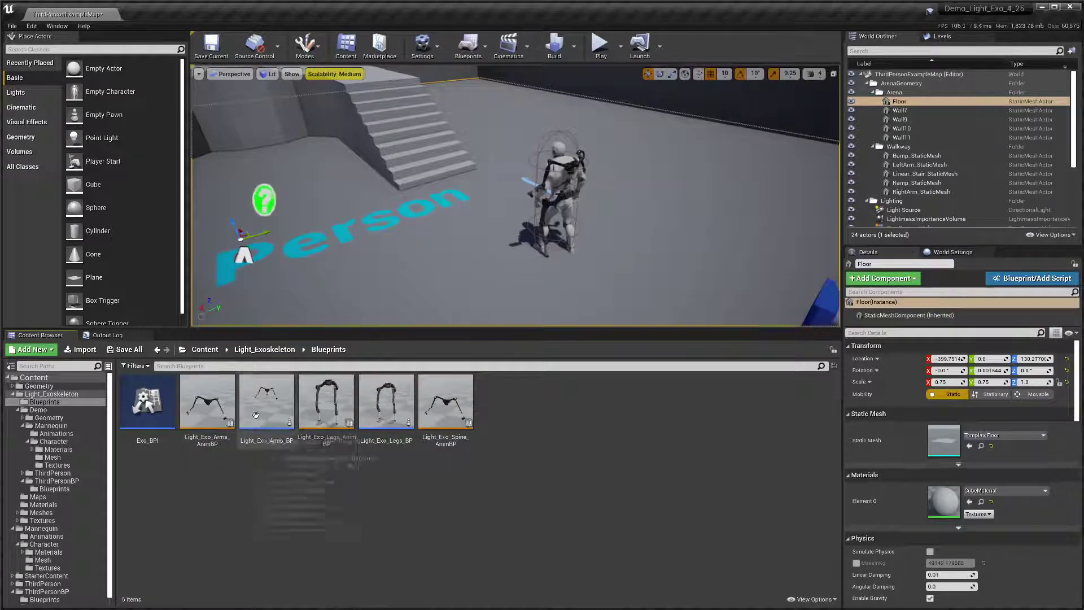
double_click(265, 395)
scroll(564, 249, "down", 6)
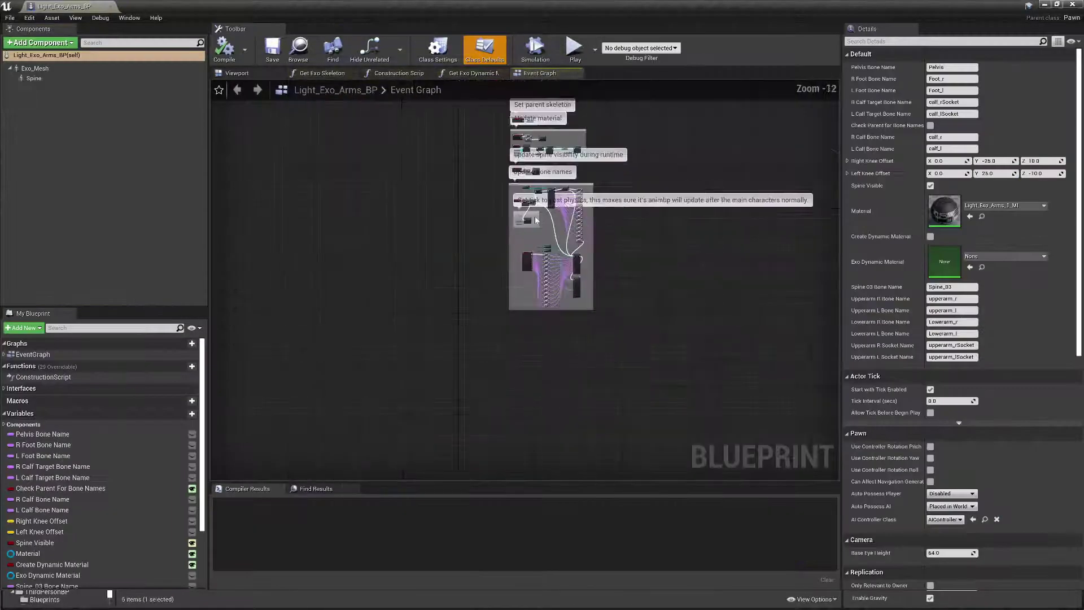
- Examine the Set parent skeleton and Update material sections of the Light_Exo_Arms_BP Event Graph
scroll(563, 249, "up", 6)
right_click_drag(572, 233, 602, 424)
scroll(320, 254, "down", 6)
right_click_drag(308, 226, 329, 375)
scroll(350, 283, "up", 3)
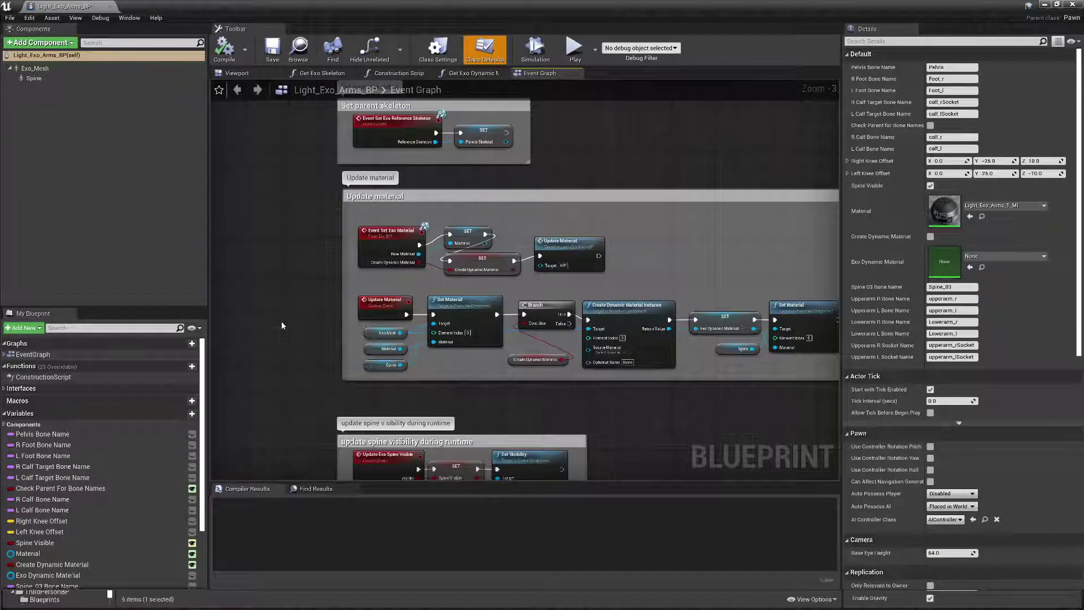
scroll(282, 324, "down", 1)
scroll(632, 332, "up", 1)
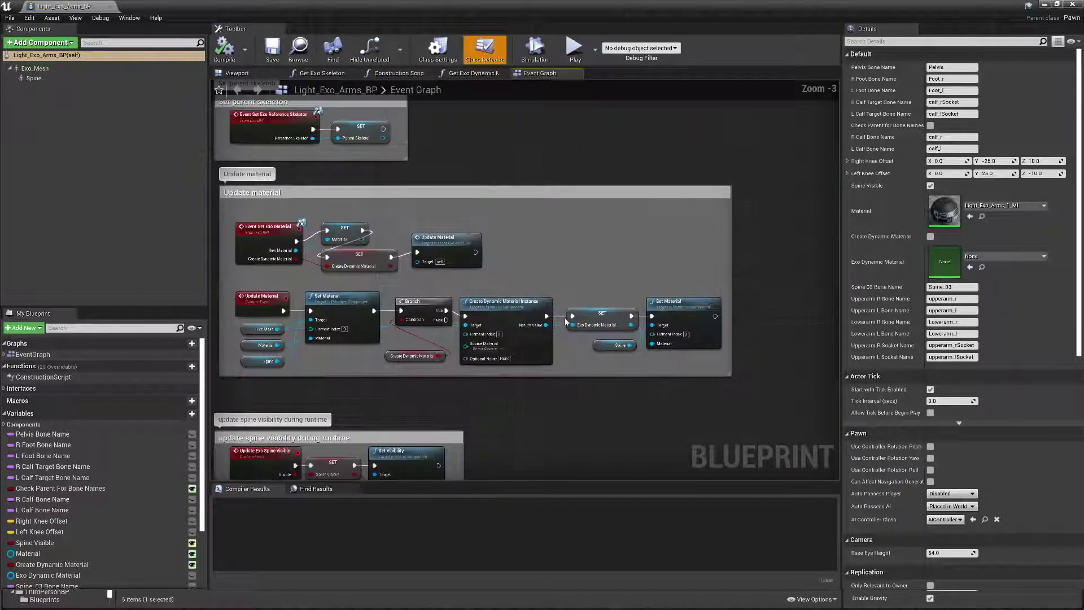
- View the details of the Create Dynamic Material variable used by the Branch in the Update material section
right_click_drag(504, 464, 573, 428)
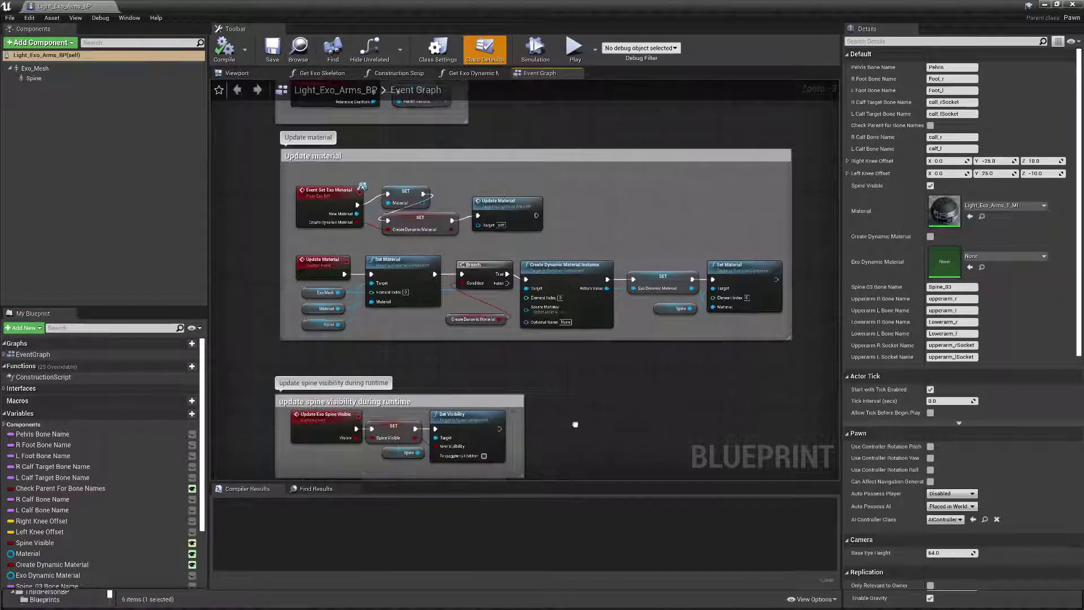
left_click(481, 320)
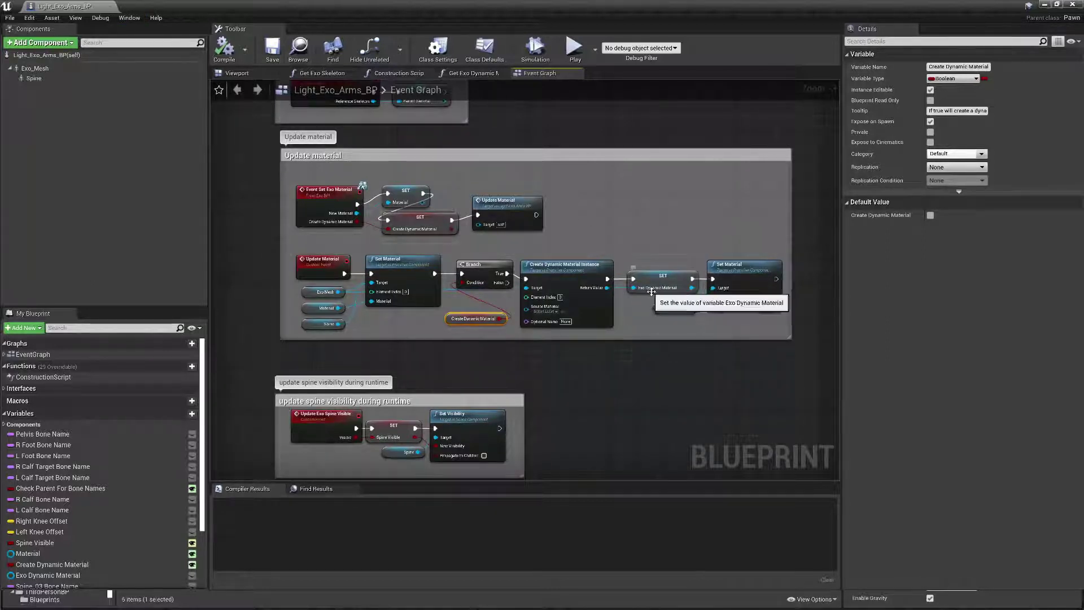
- Add a Set Vector Parameter Value node targeting the output of the Exo Dynamic Material SET node, and view its parameter name and value inputs
right_click_drag(701, 286, 713, 209)
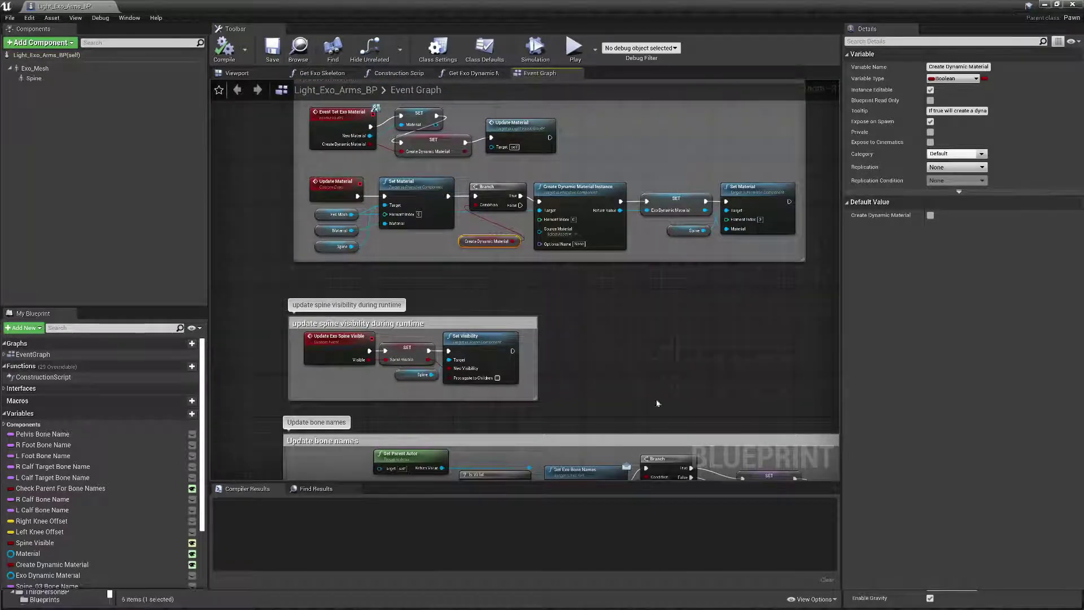
left_click_drag(705, 210, 747, 295)
type("s")
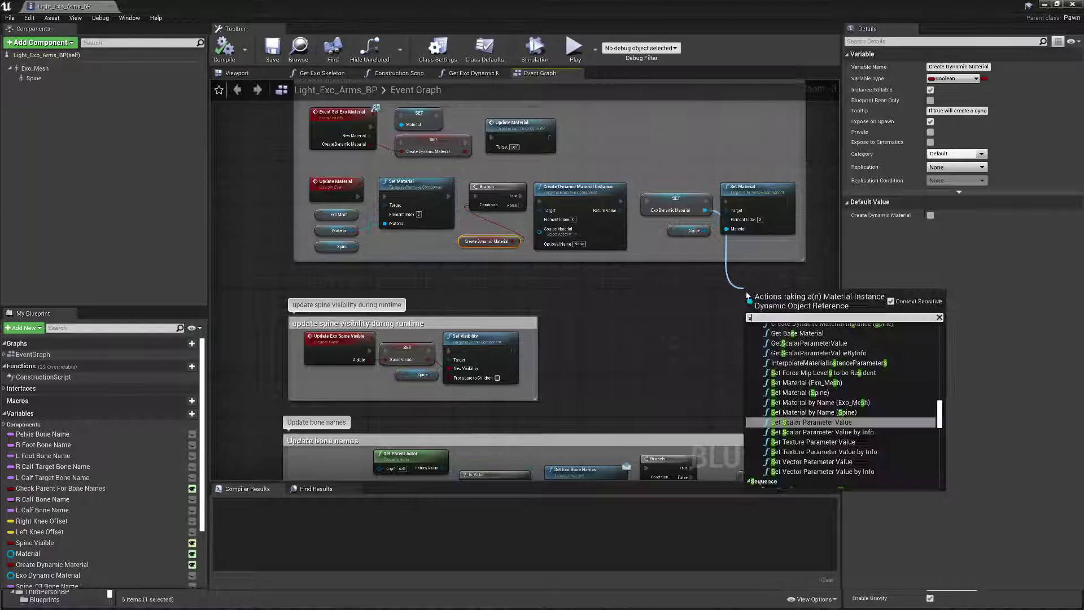
type("et vector")
key("Return")
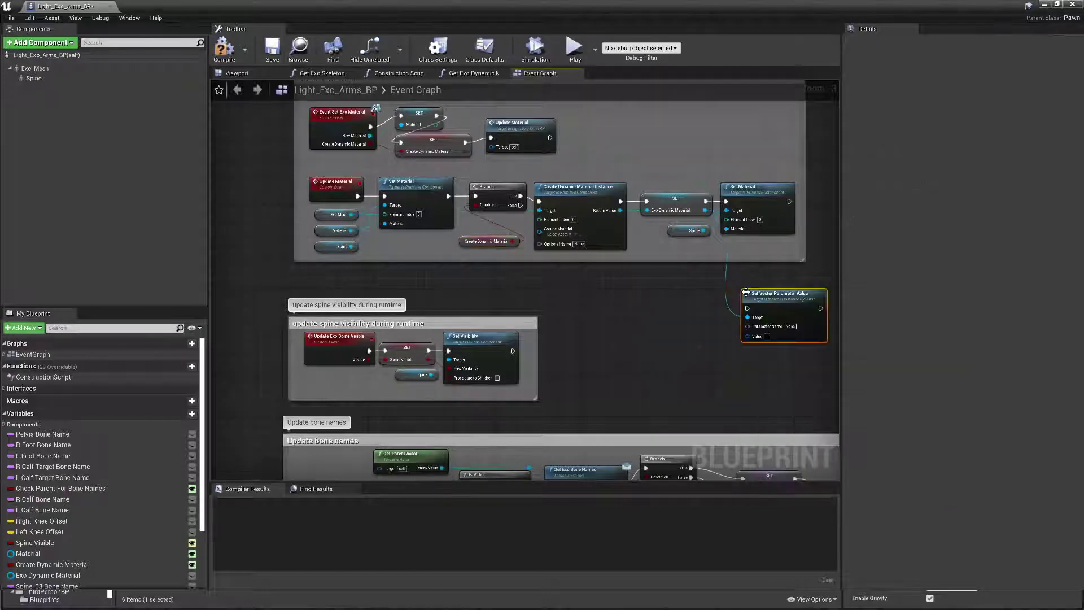
right_click_drag(721, 348, 546, 320)
scroll(590, 301, "up", 3)
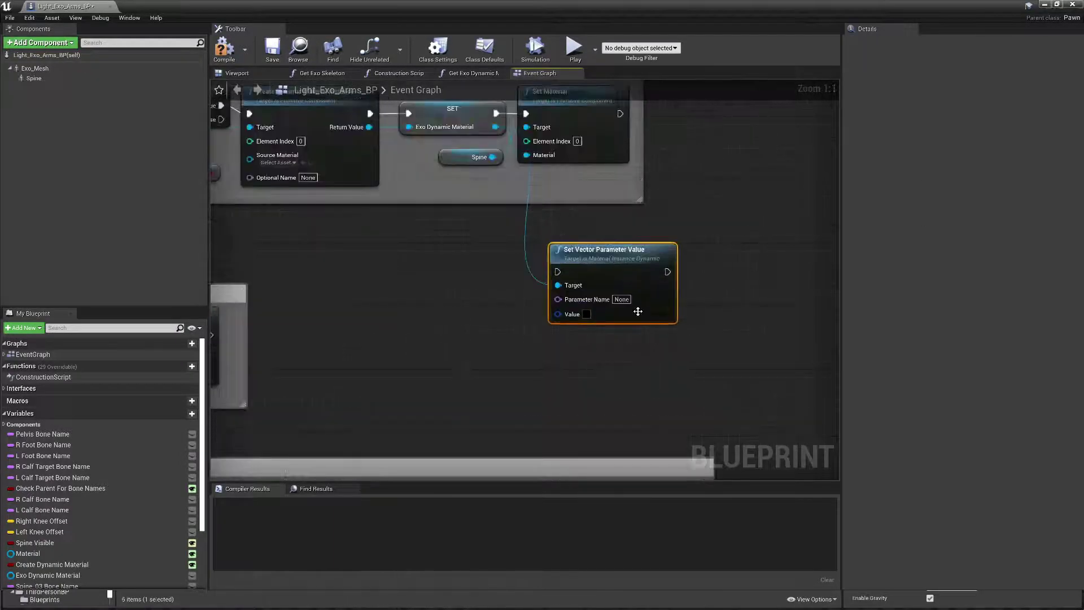
left_click(585, 315)
- Open Light_Exo_Arms_4_MI1 from the Materials folder, view its Color 1 parameter and color values, and return to the level editor
left_click(1043, 5)
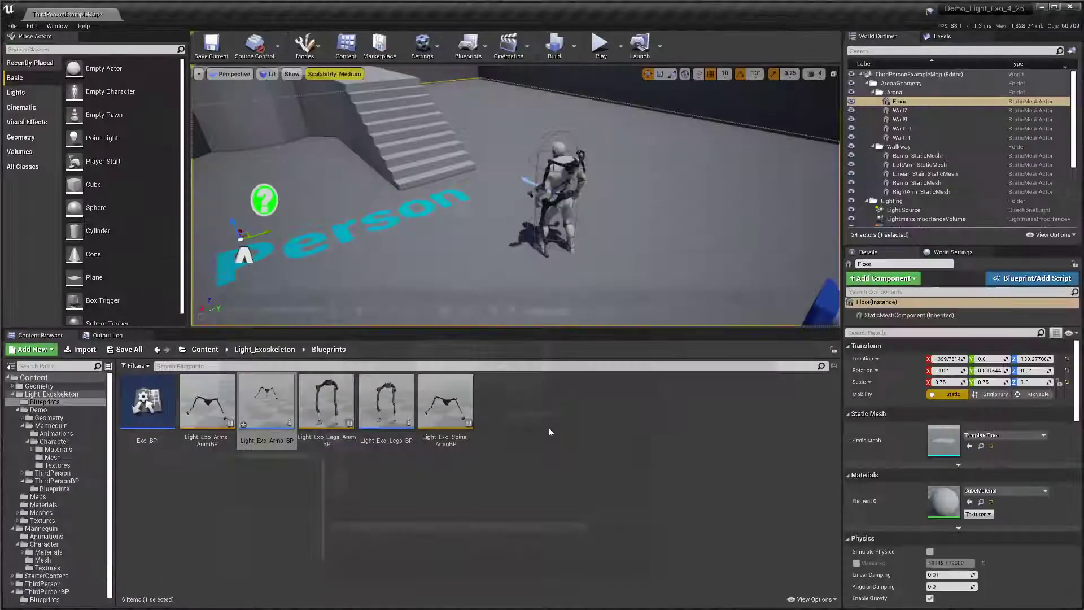
key("alt+Left")
key("alt+Left")
double_click(794, 388)
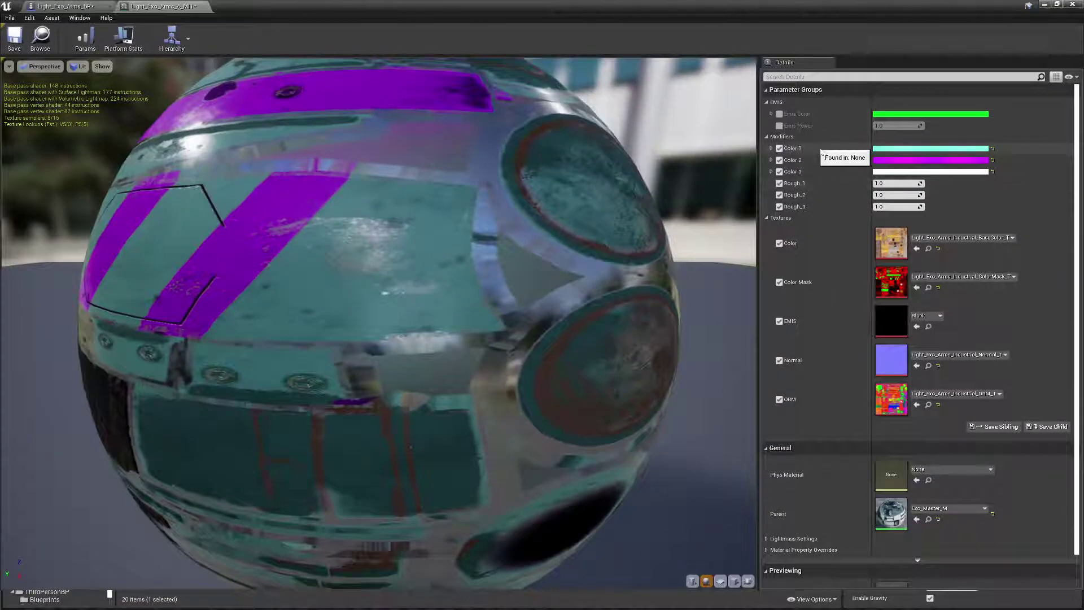
left_click(884, 150)
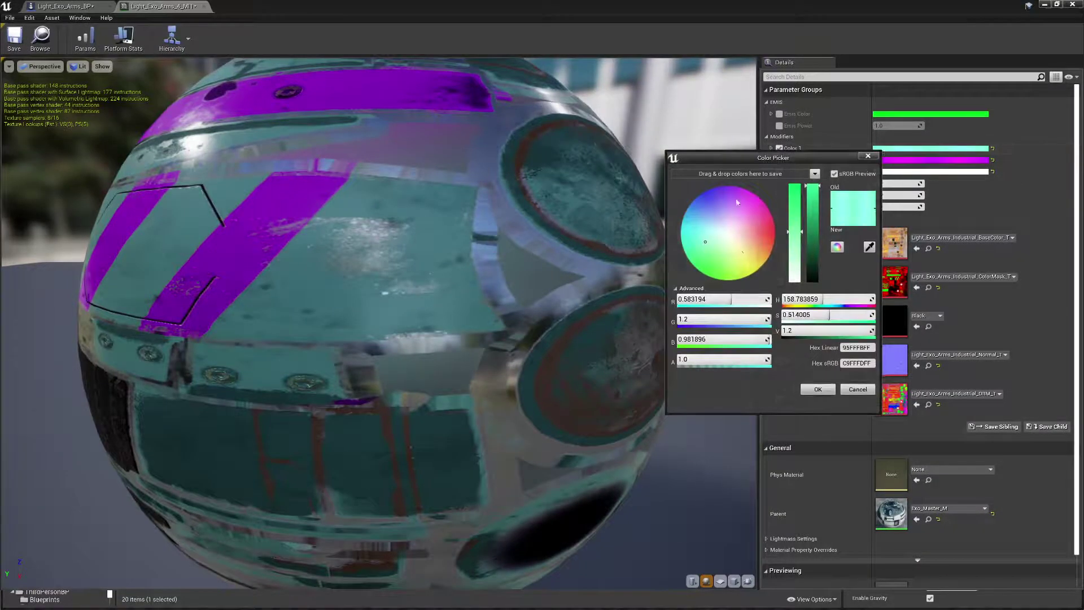
left_click(866, 159)
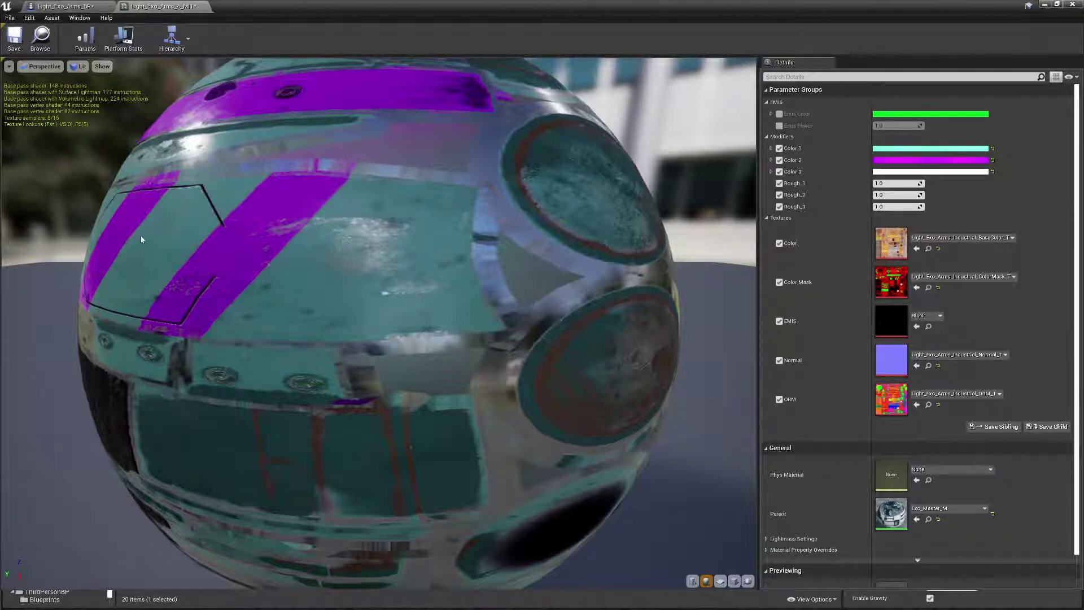
left_click(1045, 5)
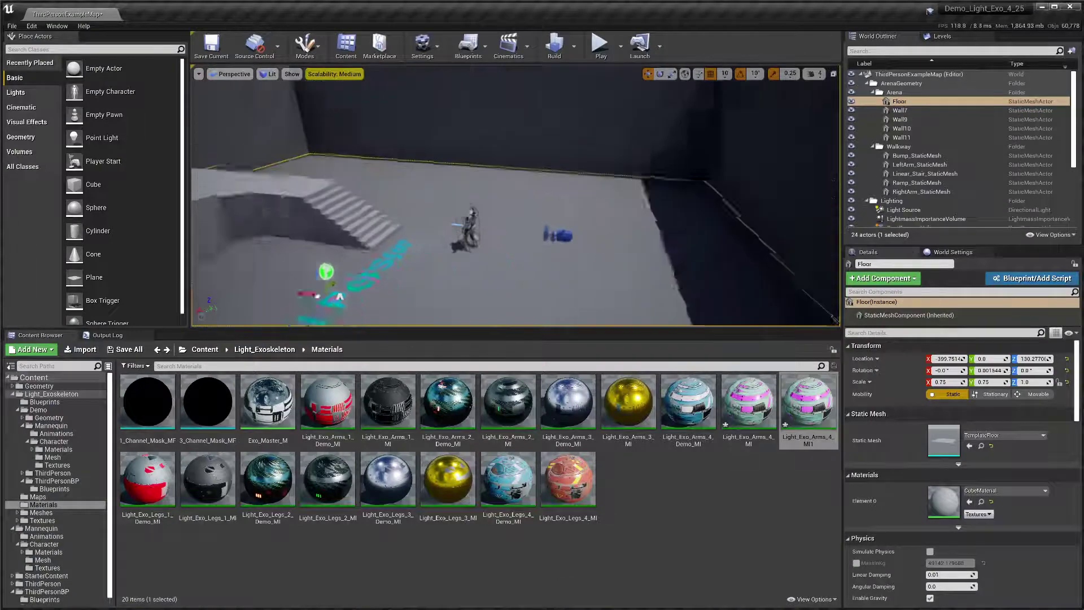
- Play the level, and run and jump the character around the arena to check how the exoskeleton follows its movements
left_click(600, 44)
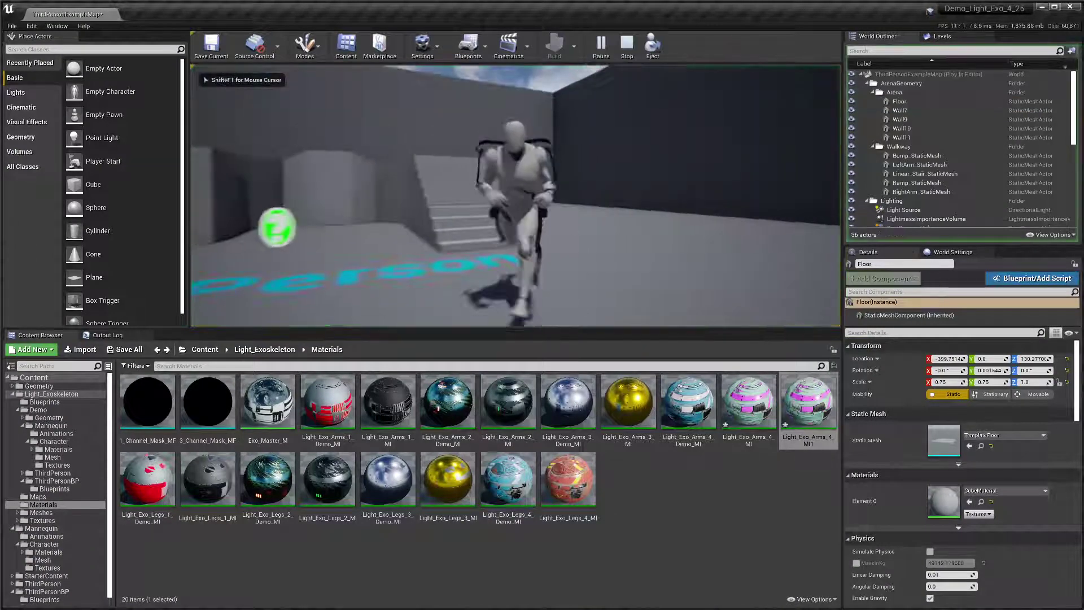
key("w")
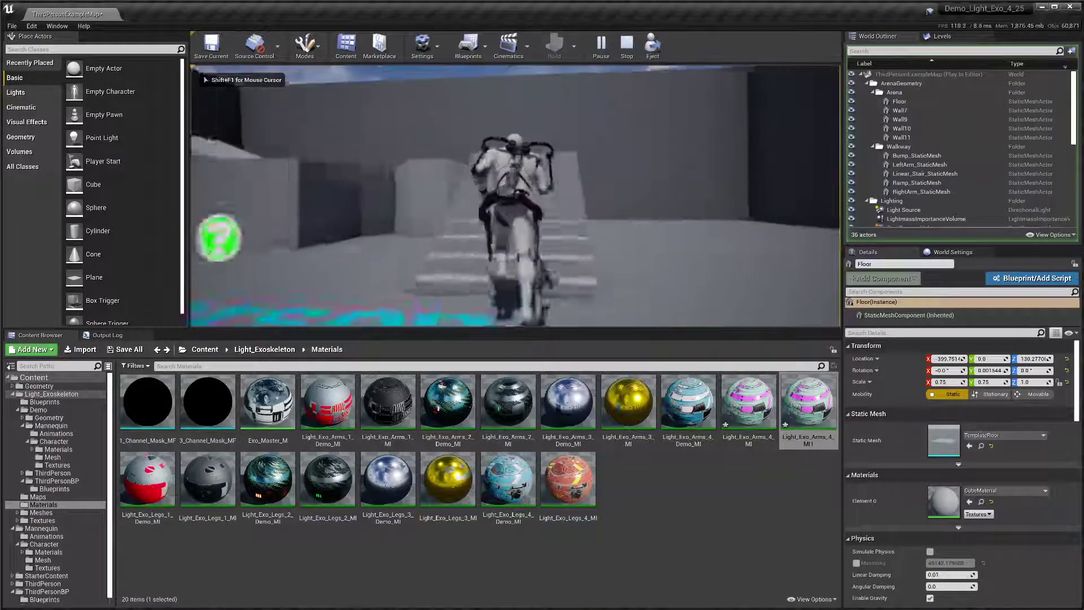
key("w")
key("space")
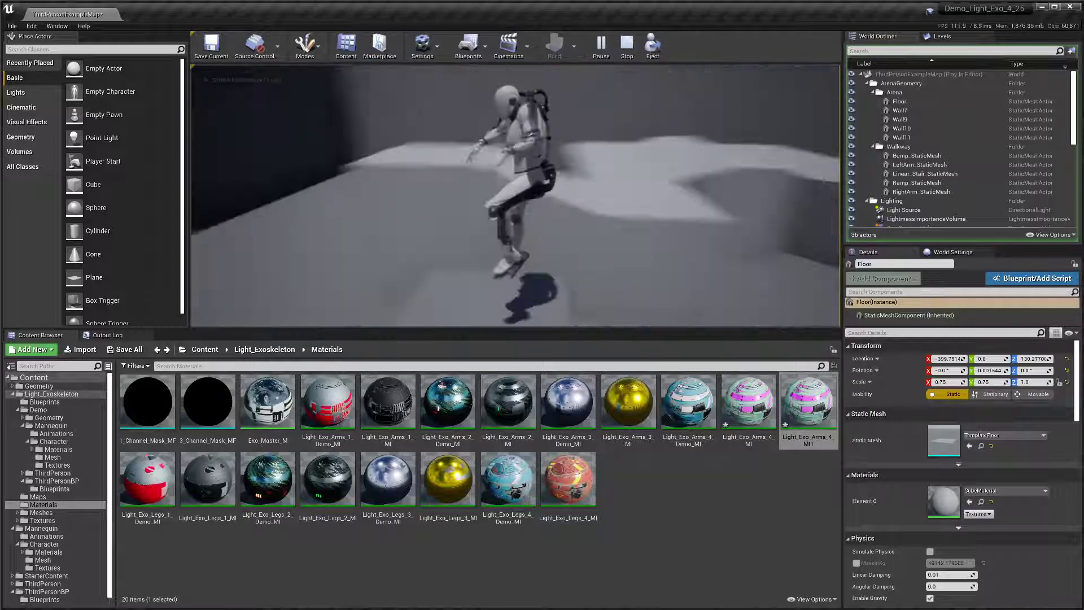
key("w")
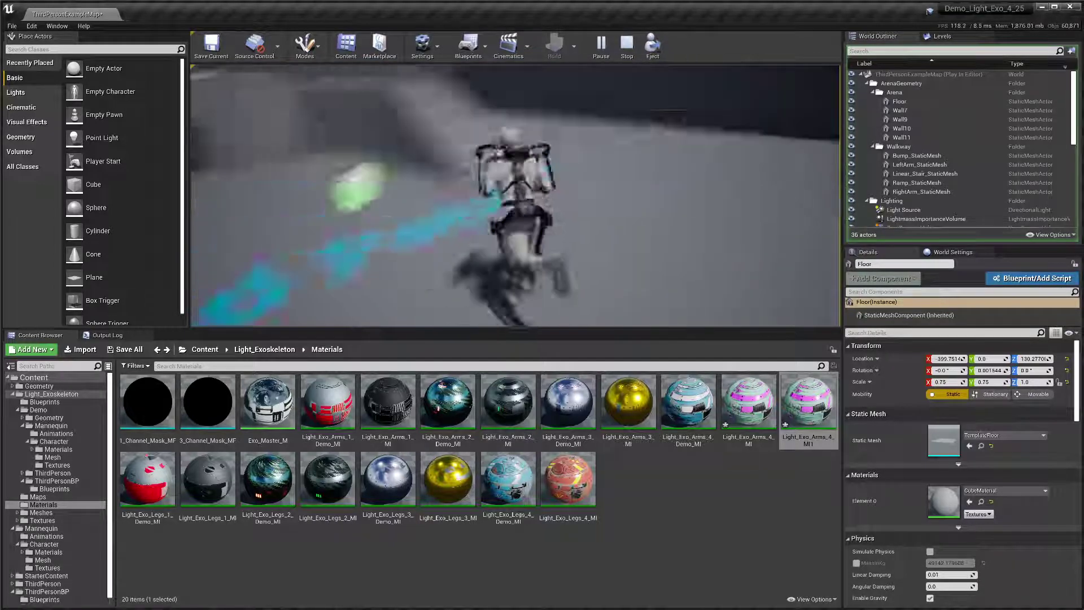
key("w")
key("space")
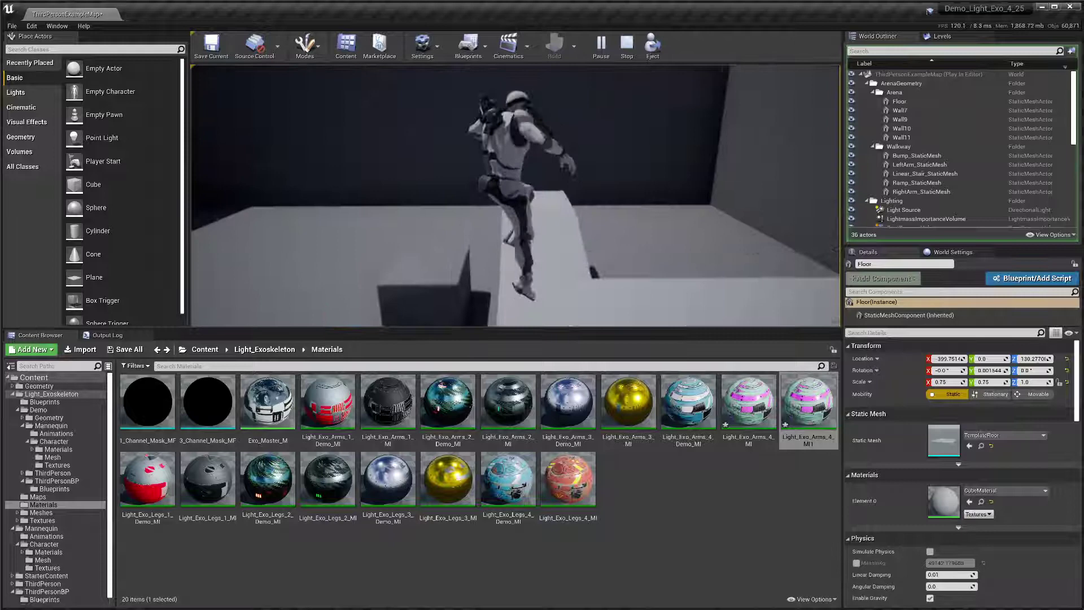
key("w")
key("space")
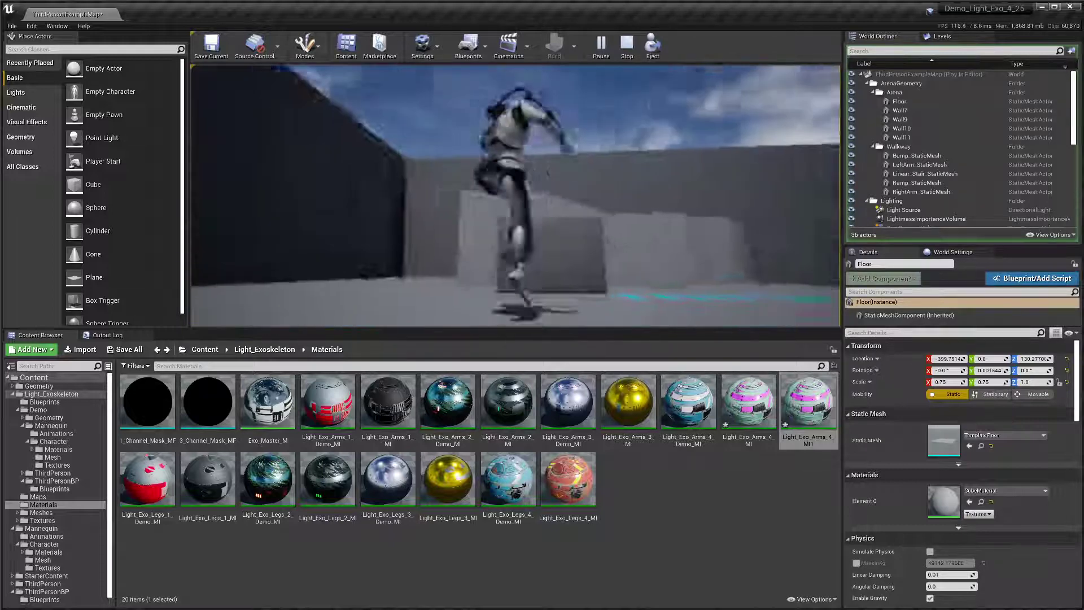
key("w")
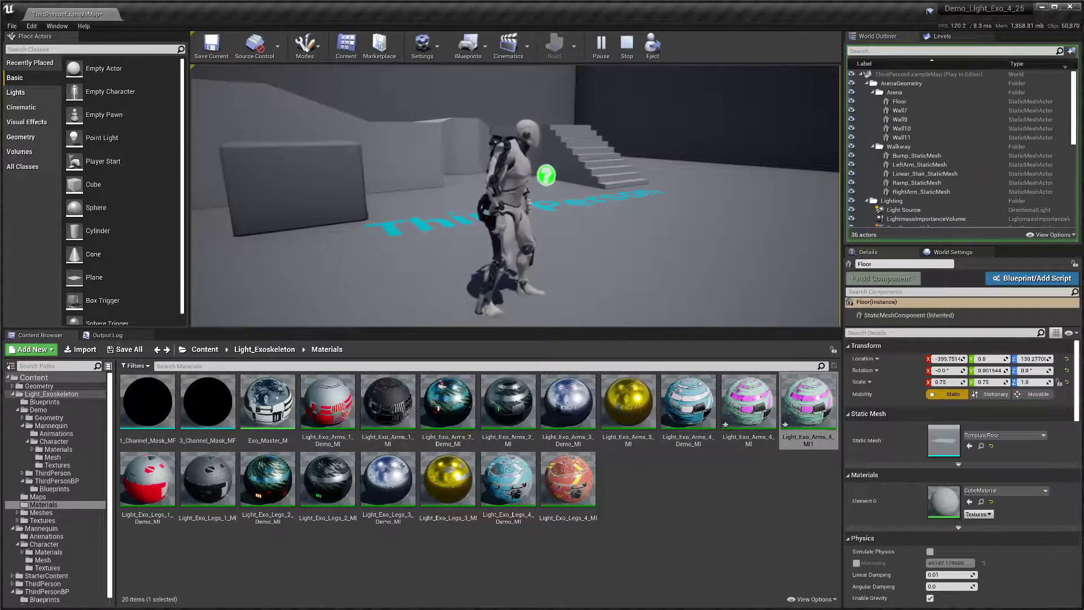